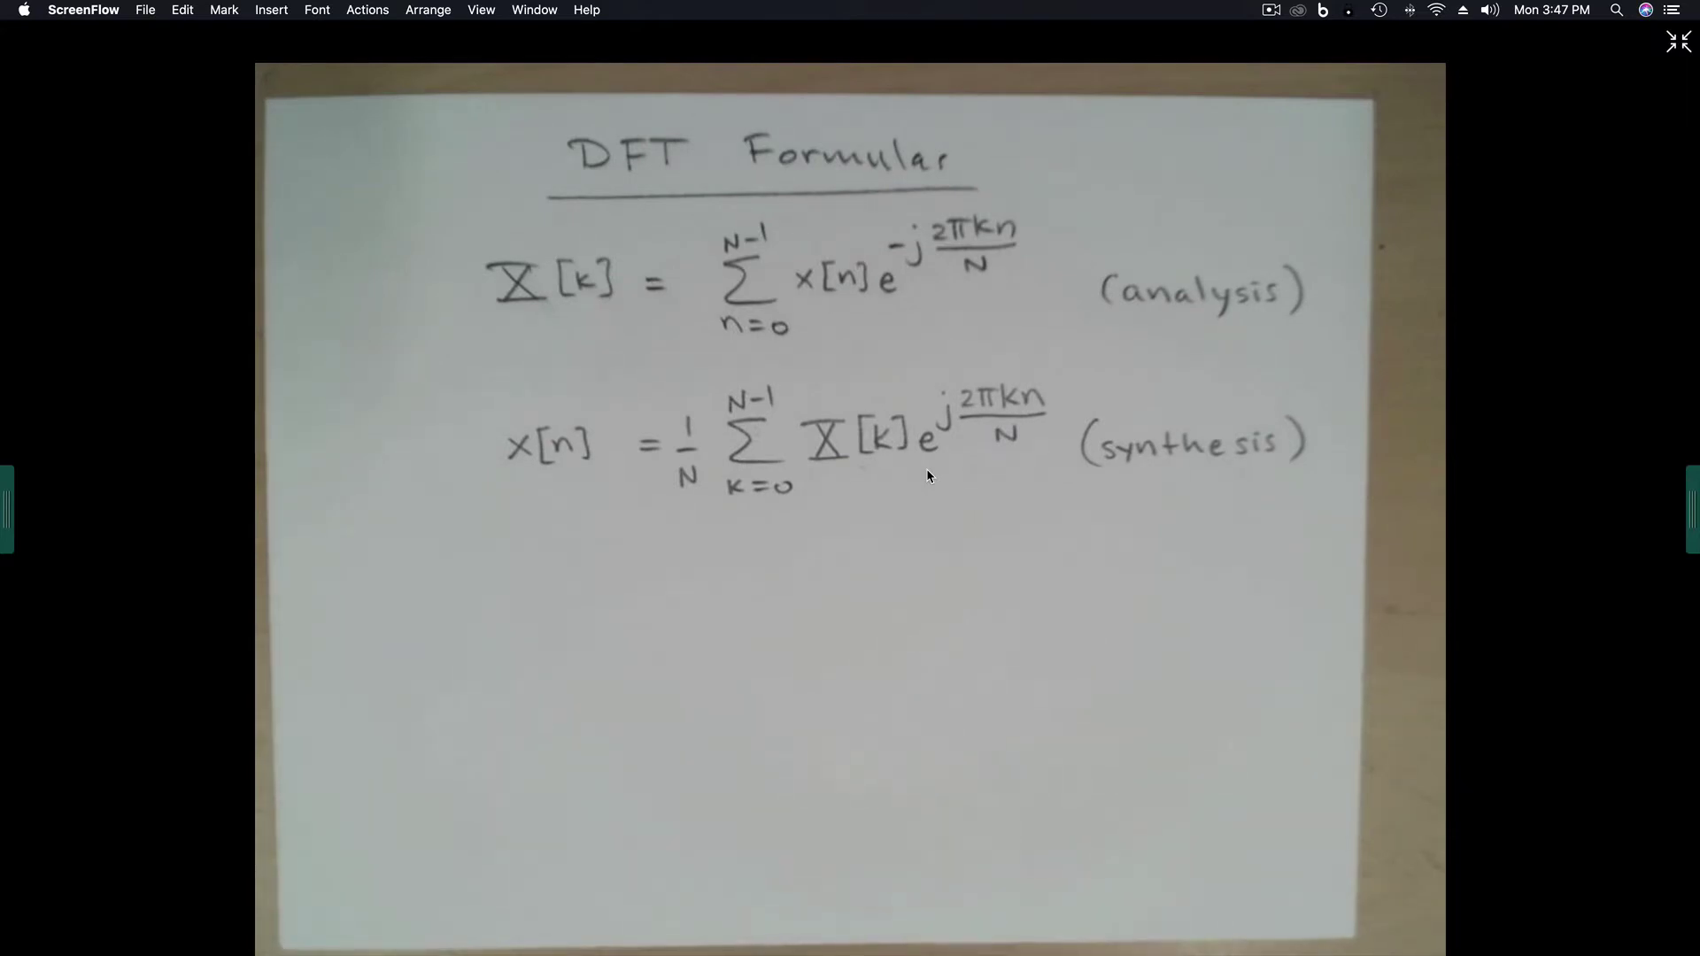
Step: Exit the Ladibug full-screen view of the handwritten DFT formula sheet
click(1686, 50)
Step: Bring the flute demo's Figure 1 and the MATLAB Command Window back to the front
click(1089, 380)
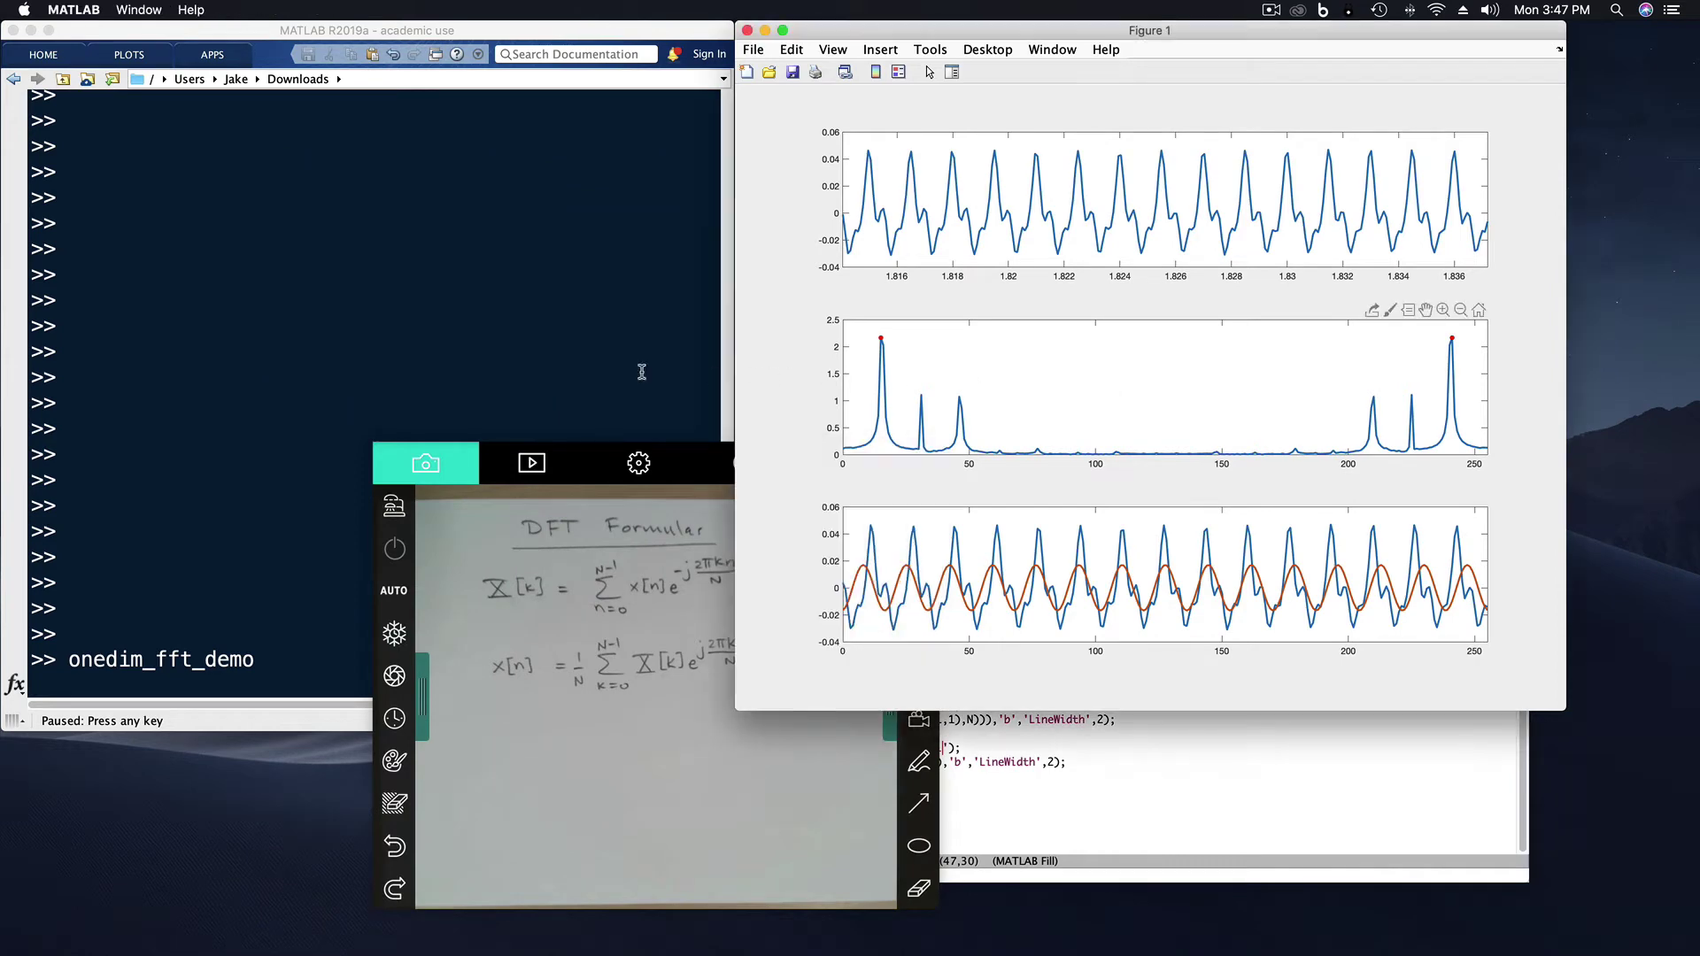
click(607, 371)
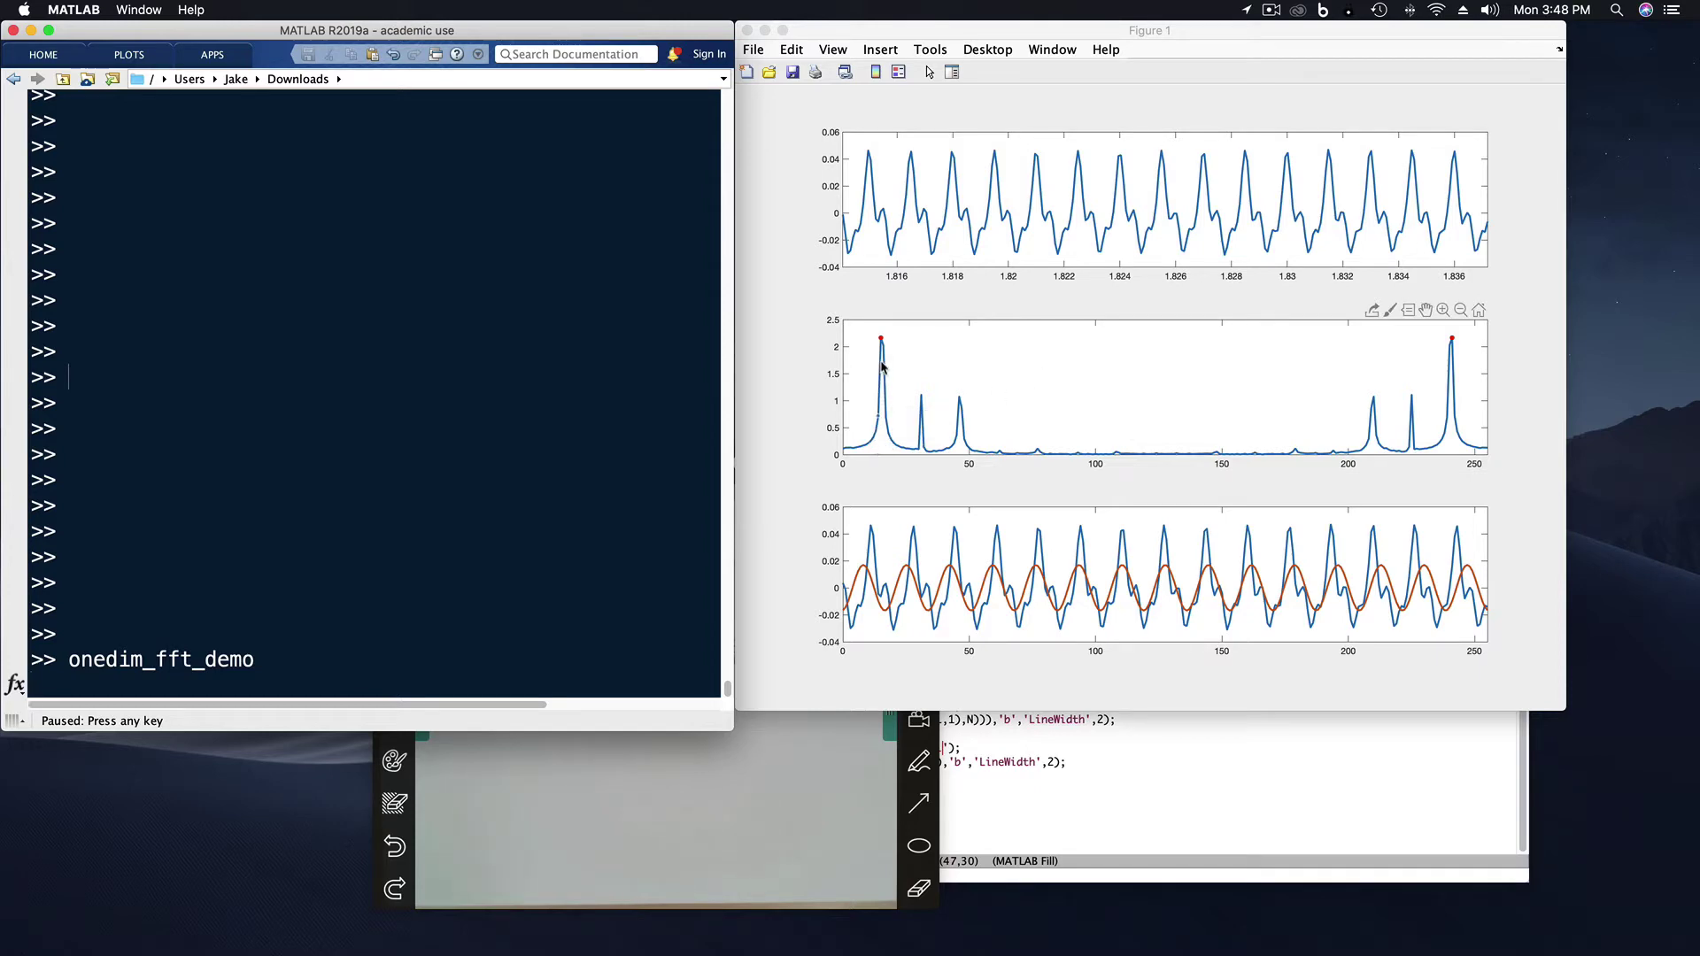
mouse_move(884, 387)
scroll(887, 372, up, 1)
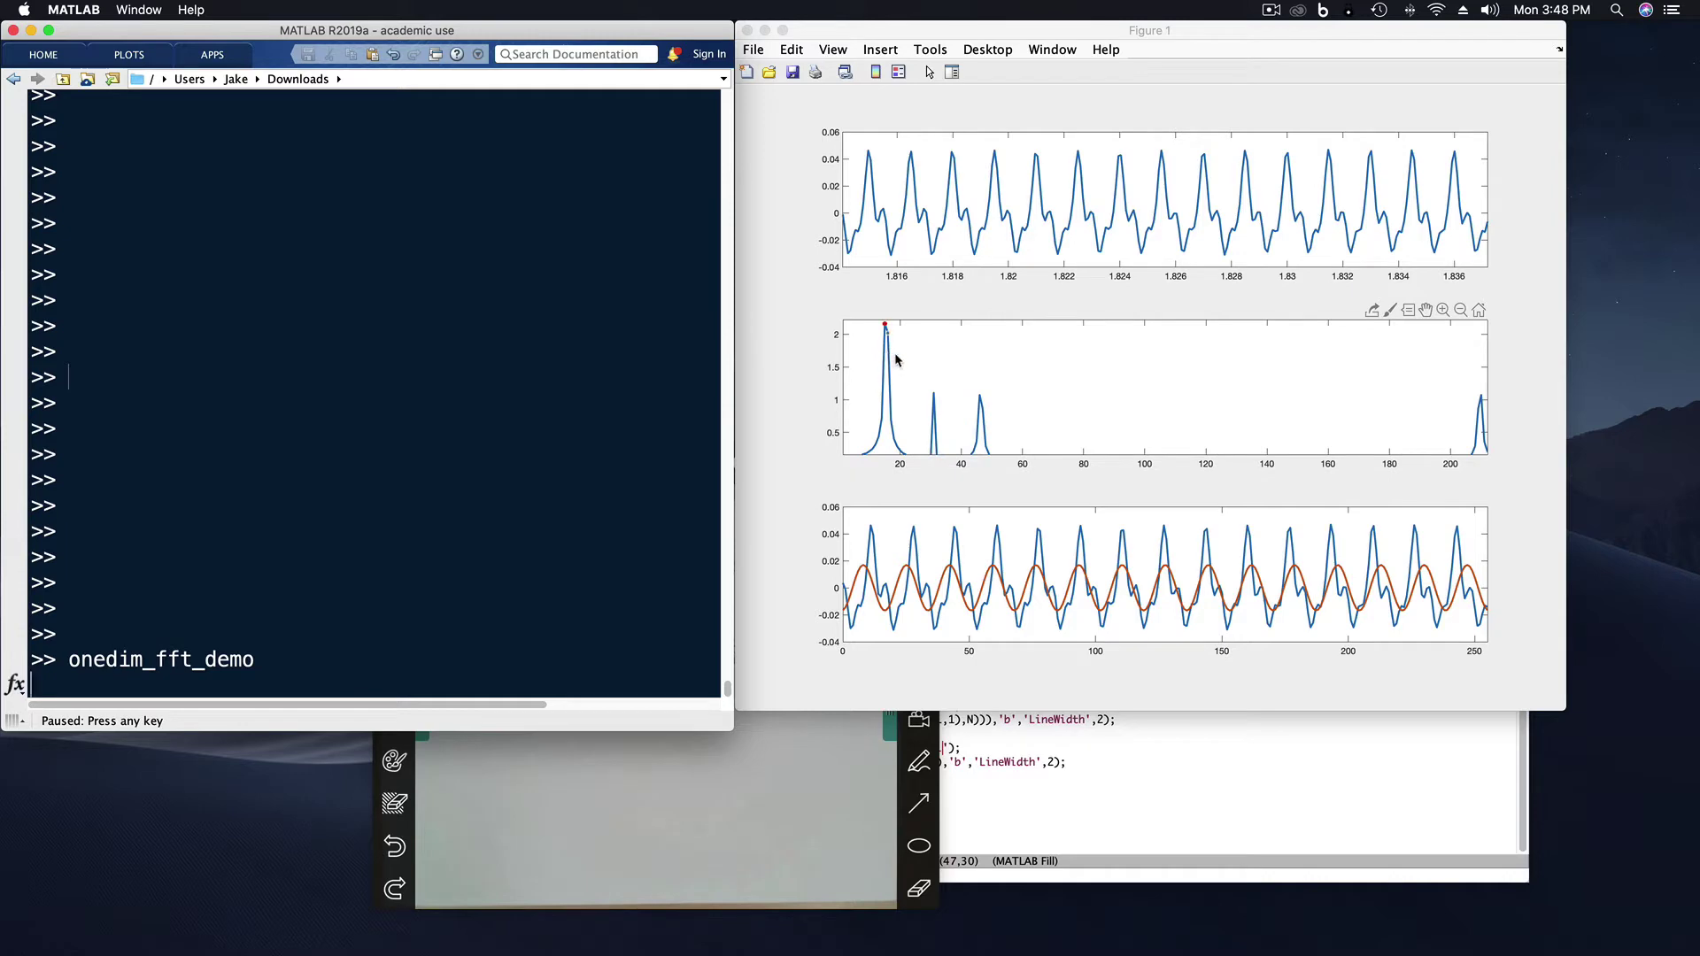
click(894, 359)
scroll(1045, 345, down, 2)
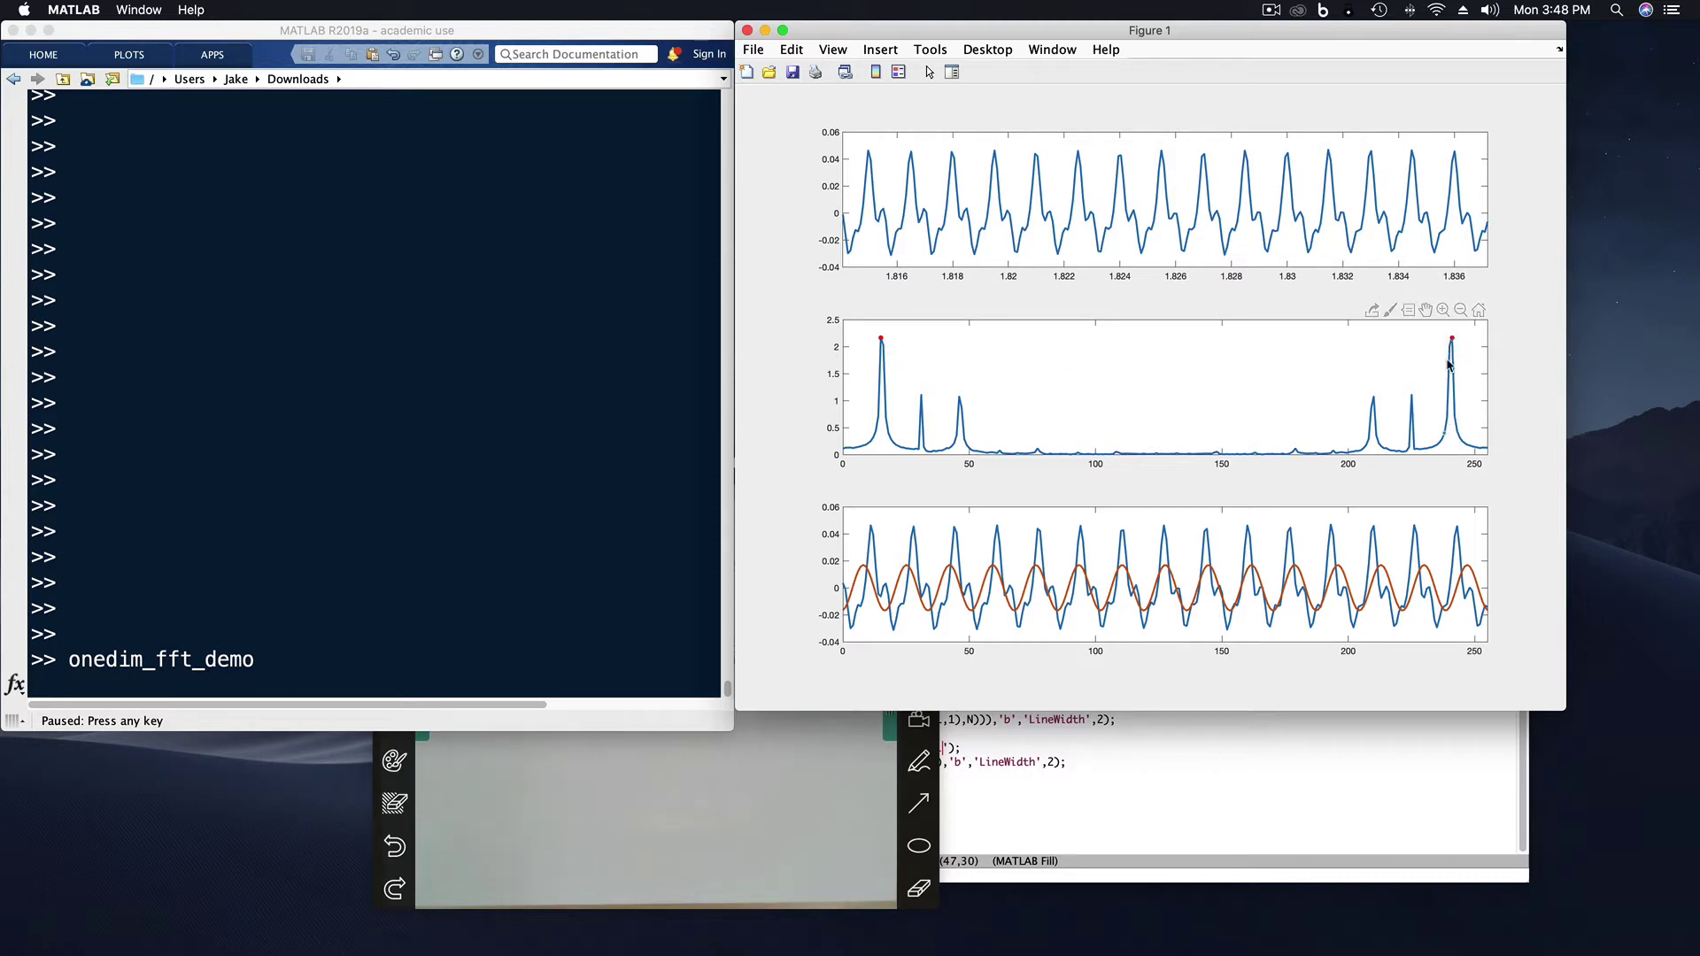
mouse_move(1454, 347)
mouse_move(882, 346)
click(467, 544)
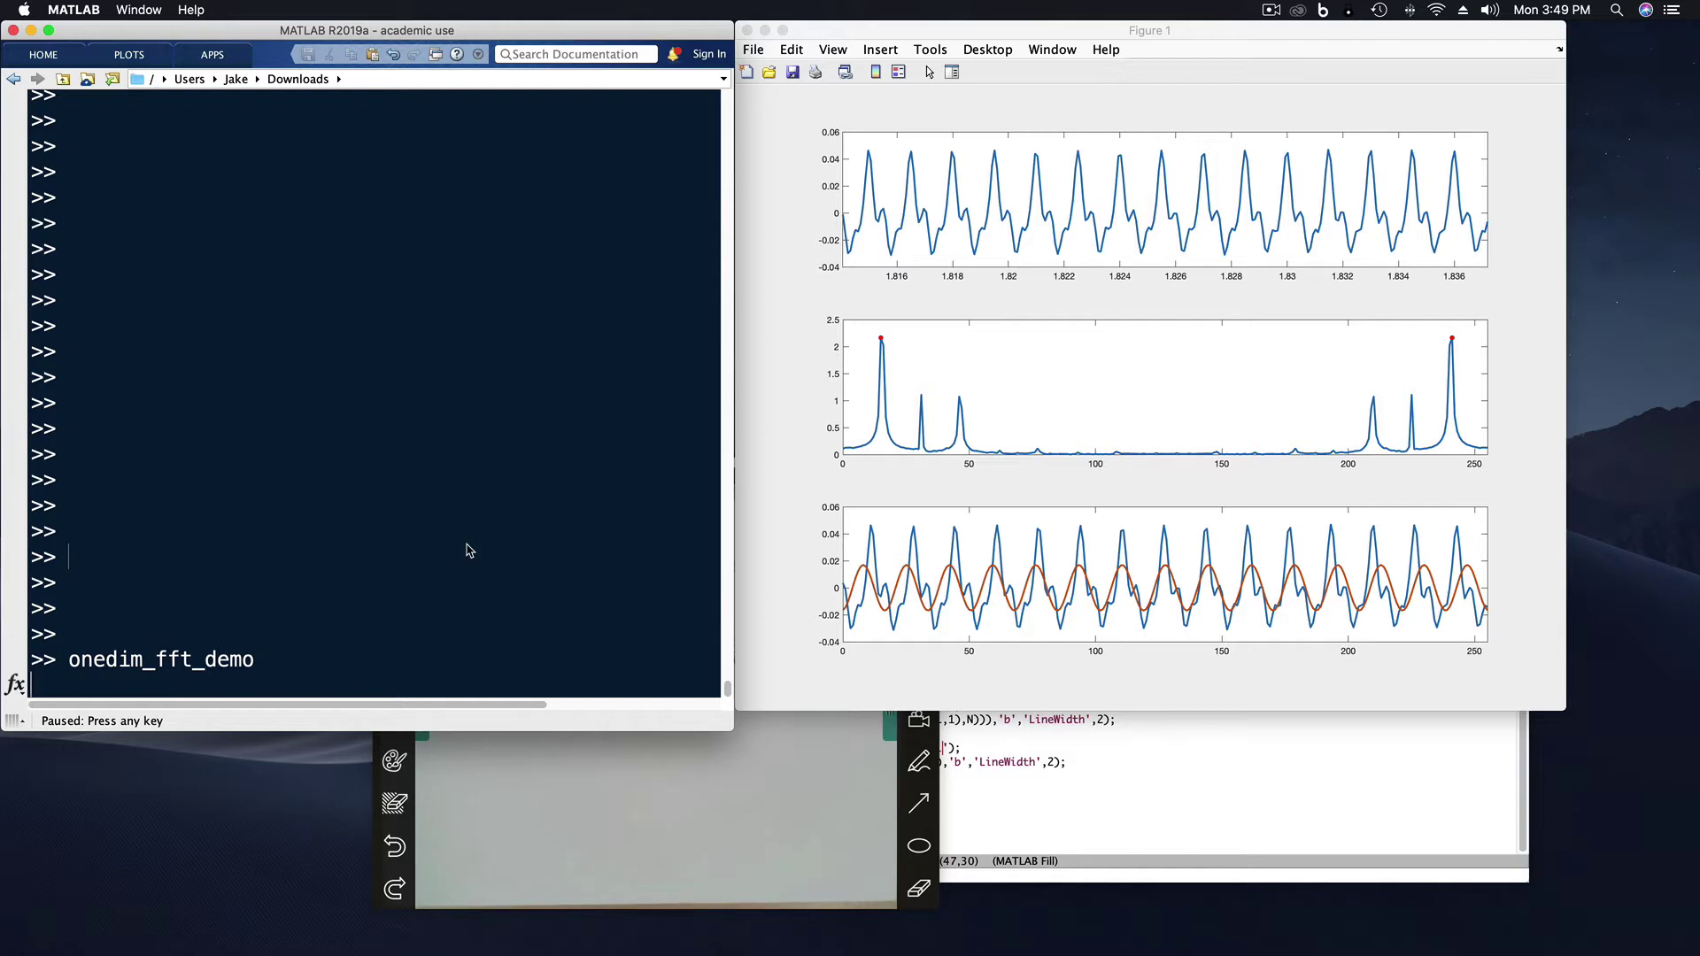
Step: Check Ladibug's Info tab, then move the camera window left so Figure 1 stays visible
click(653, 798)
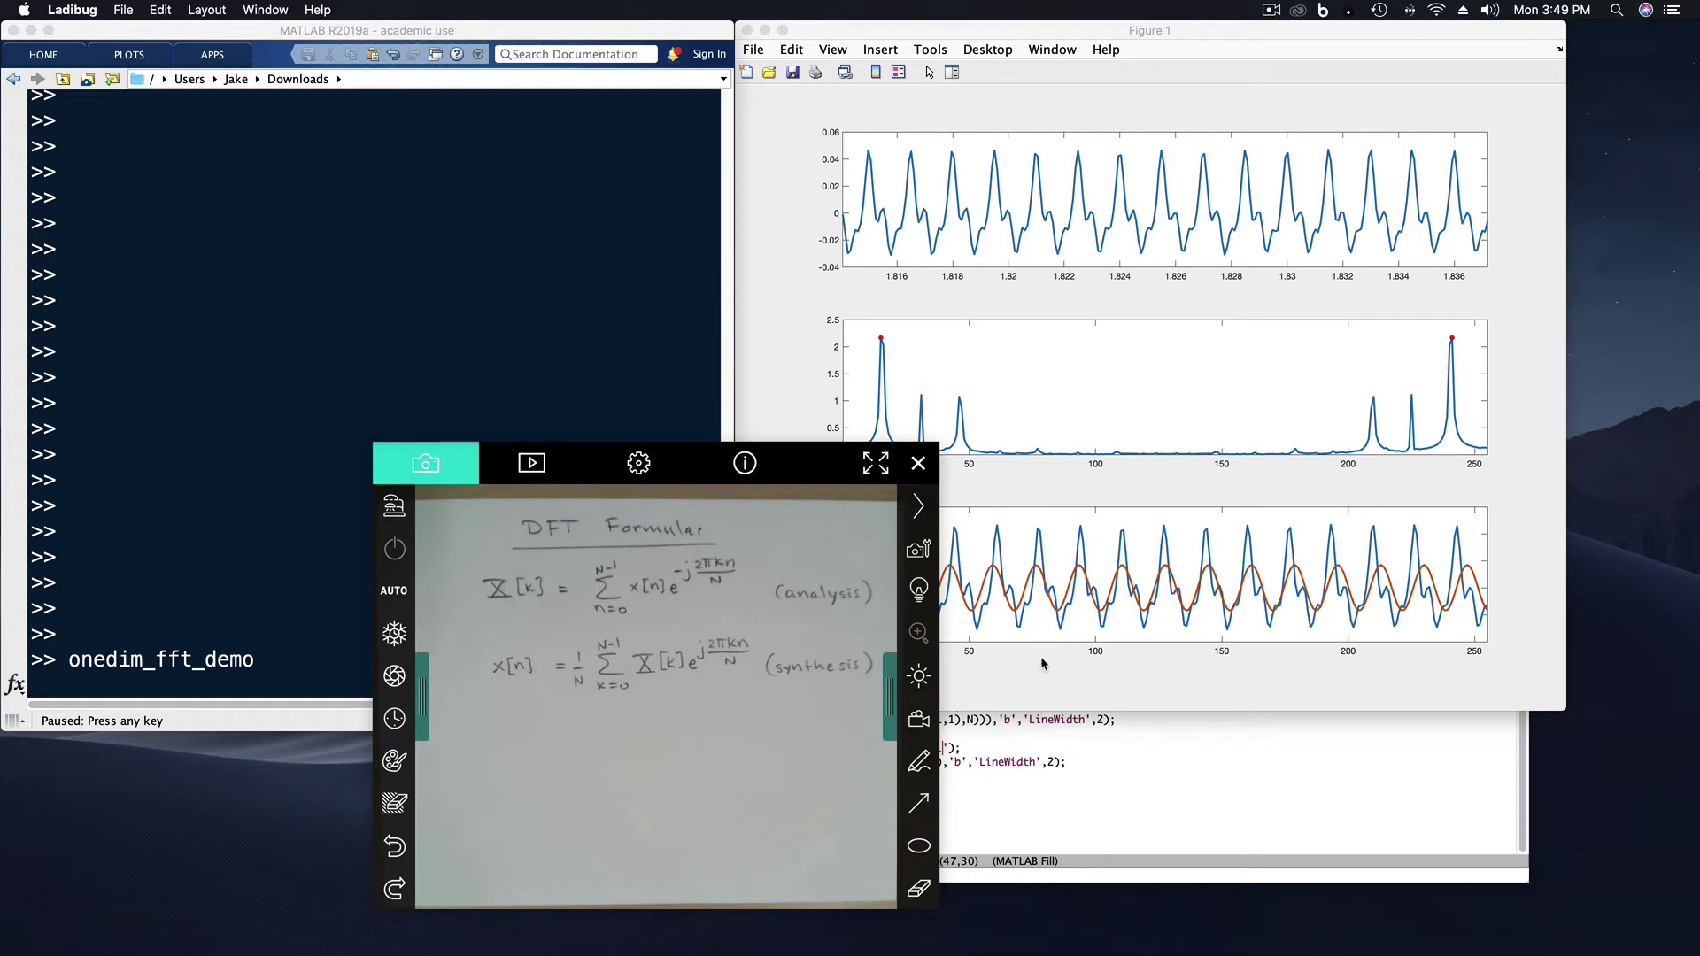
click(716, 468)
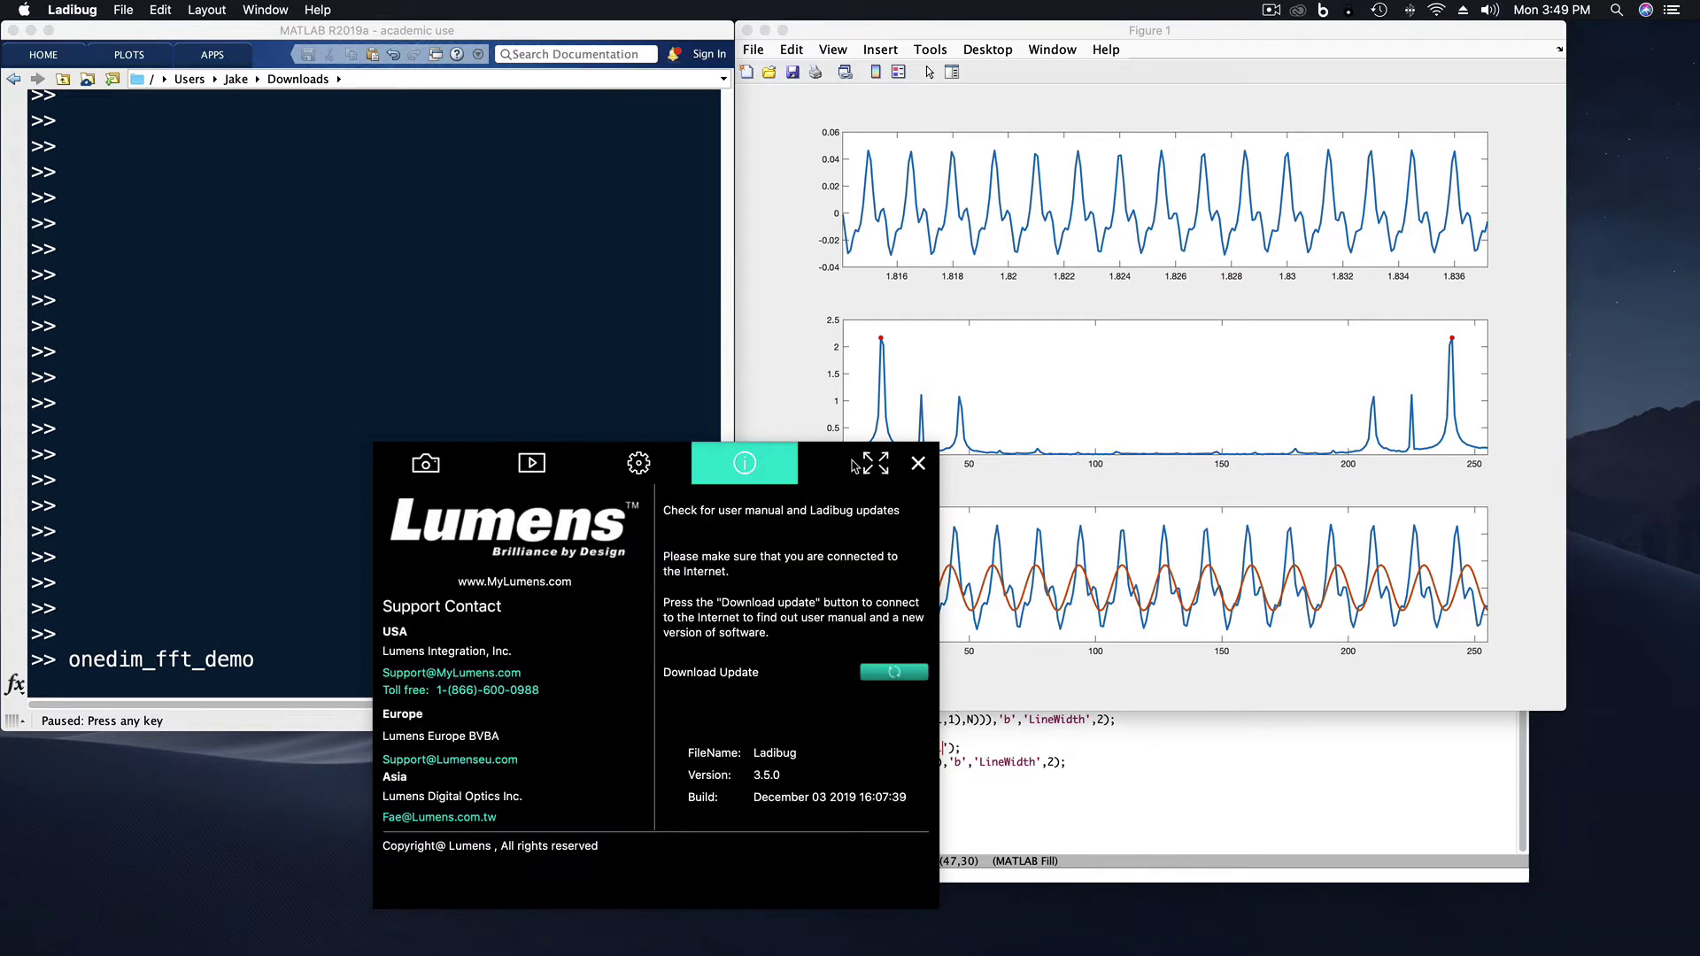
click(446, 471)
drag(835, 461, 595, 468)
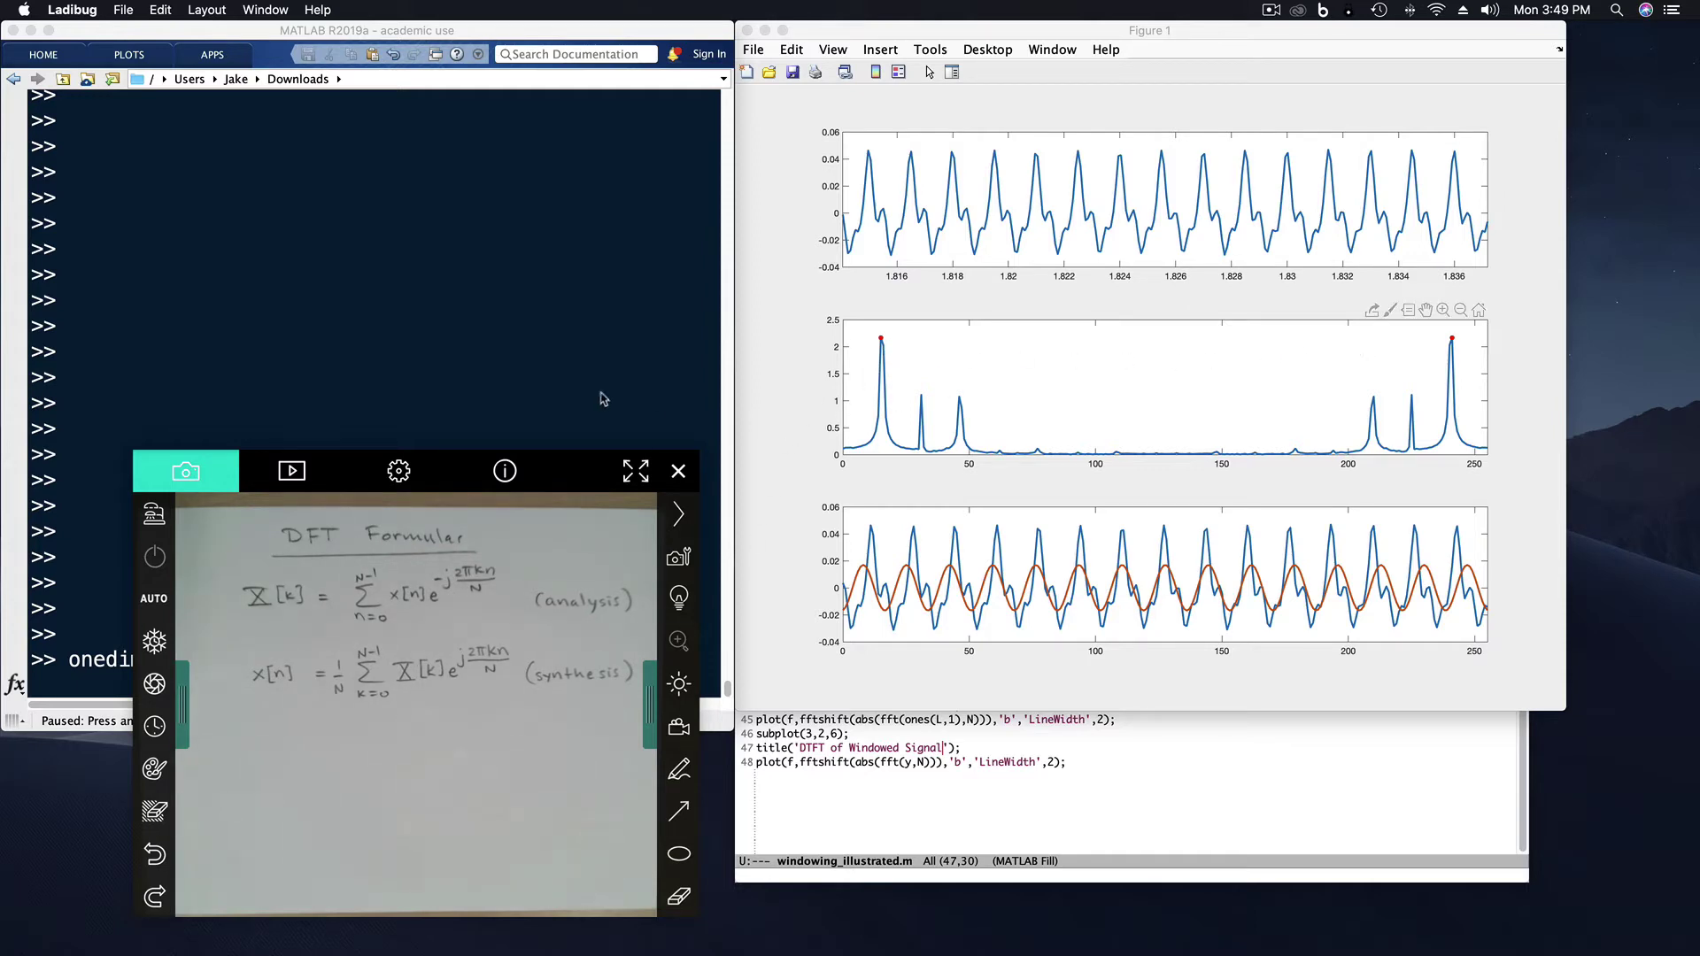
click(766, 391)
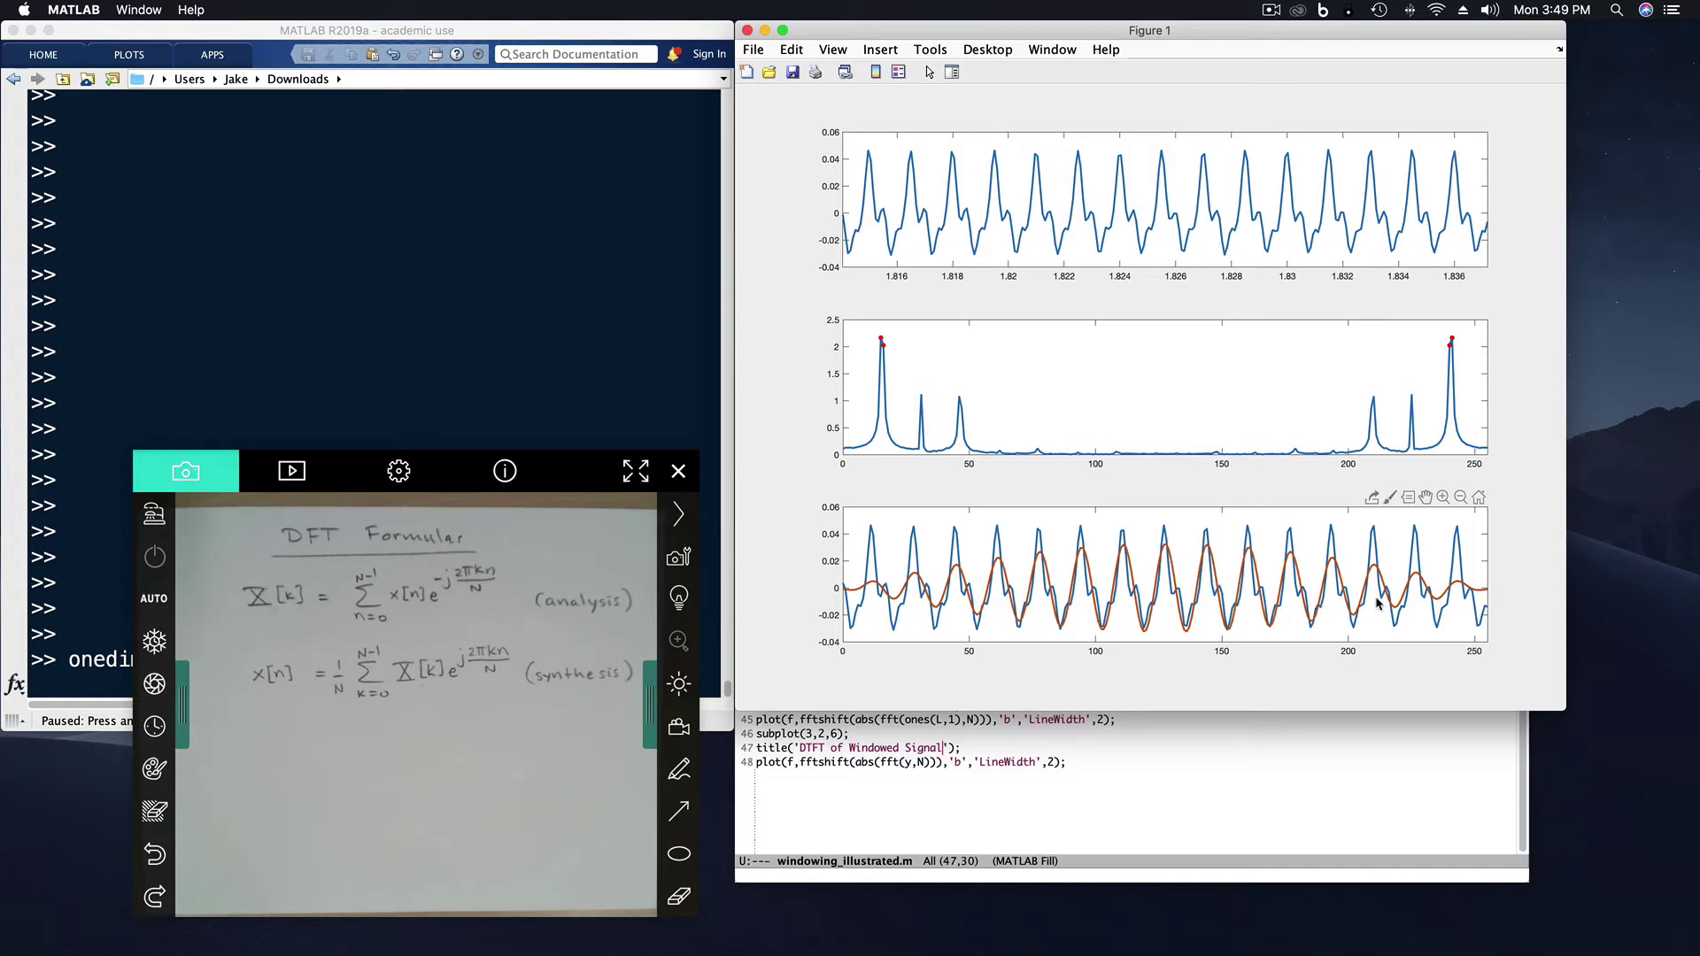
Step: Inspect the bottom subplot's reconstruction with the added peak pair near 30 and 225
mouse_move(1446, 598)
mouse_move(1172, 587)
Step: Step the demo to add the peaks near 47 and 210 and further spectrum points
key(space)
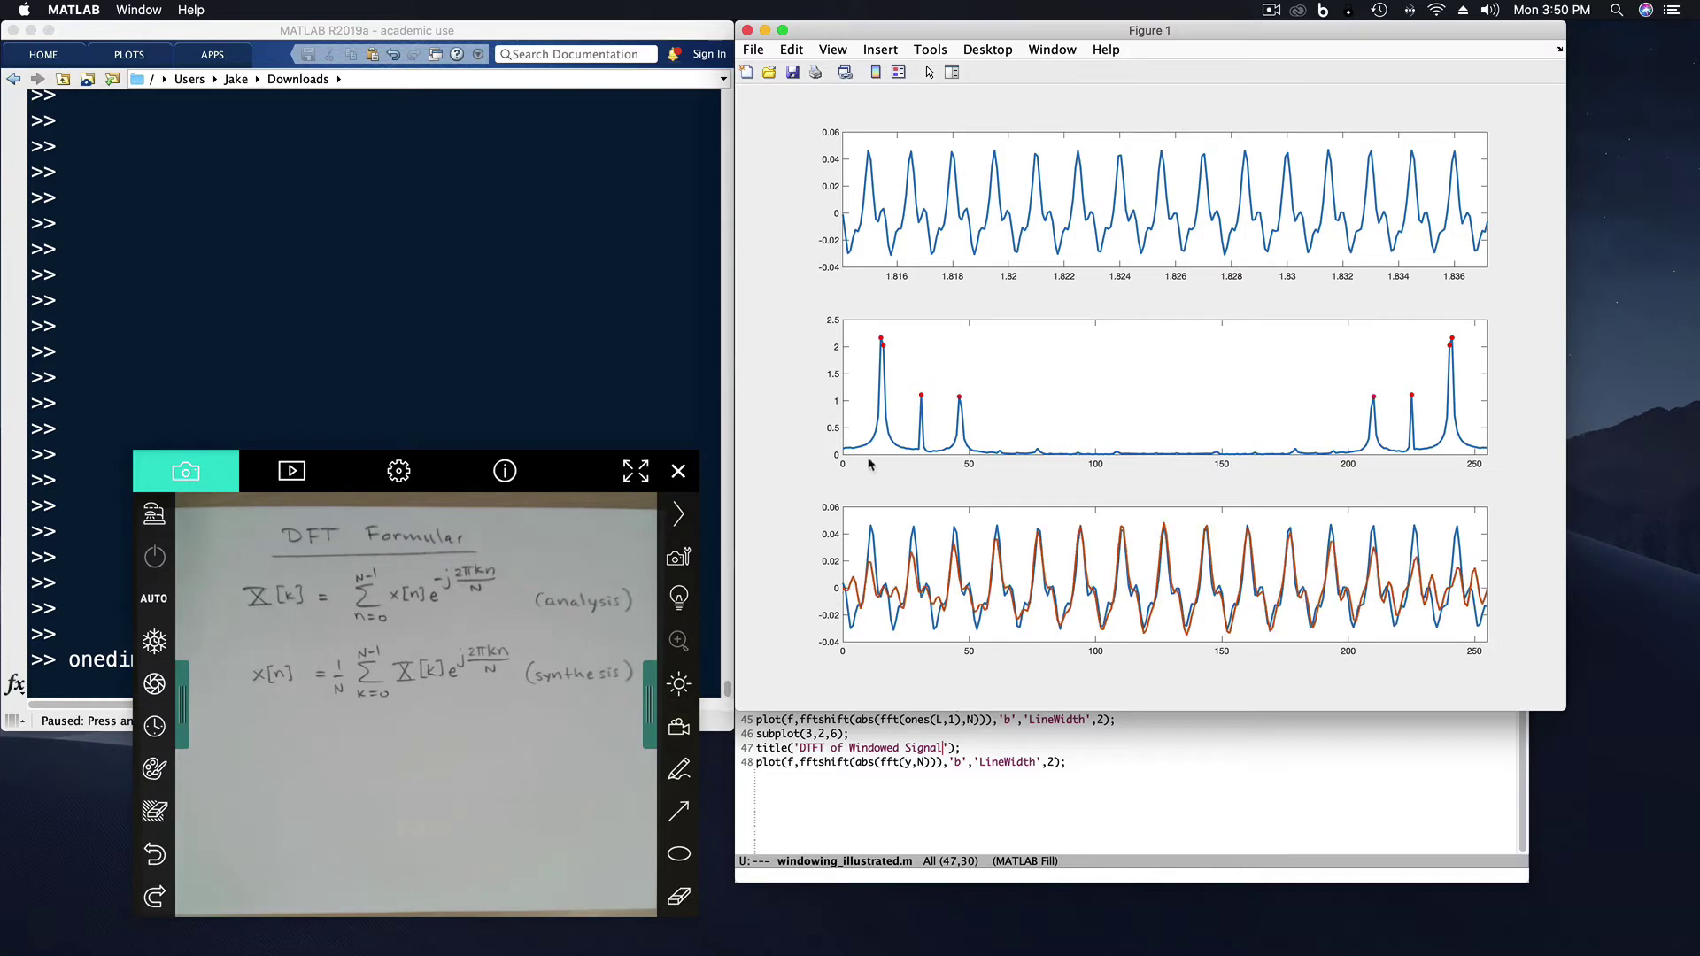
click(958, 399)
mouse_move(1217, 603)
key(space)
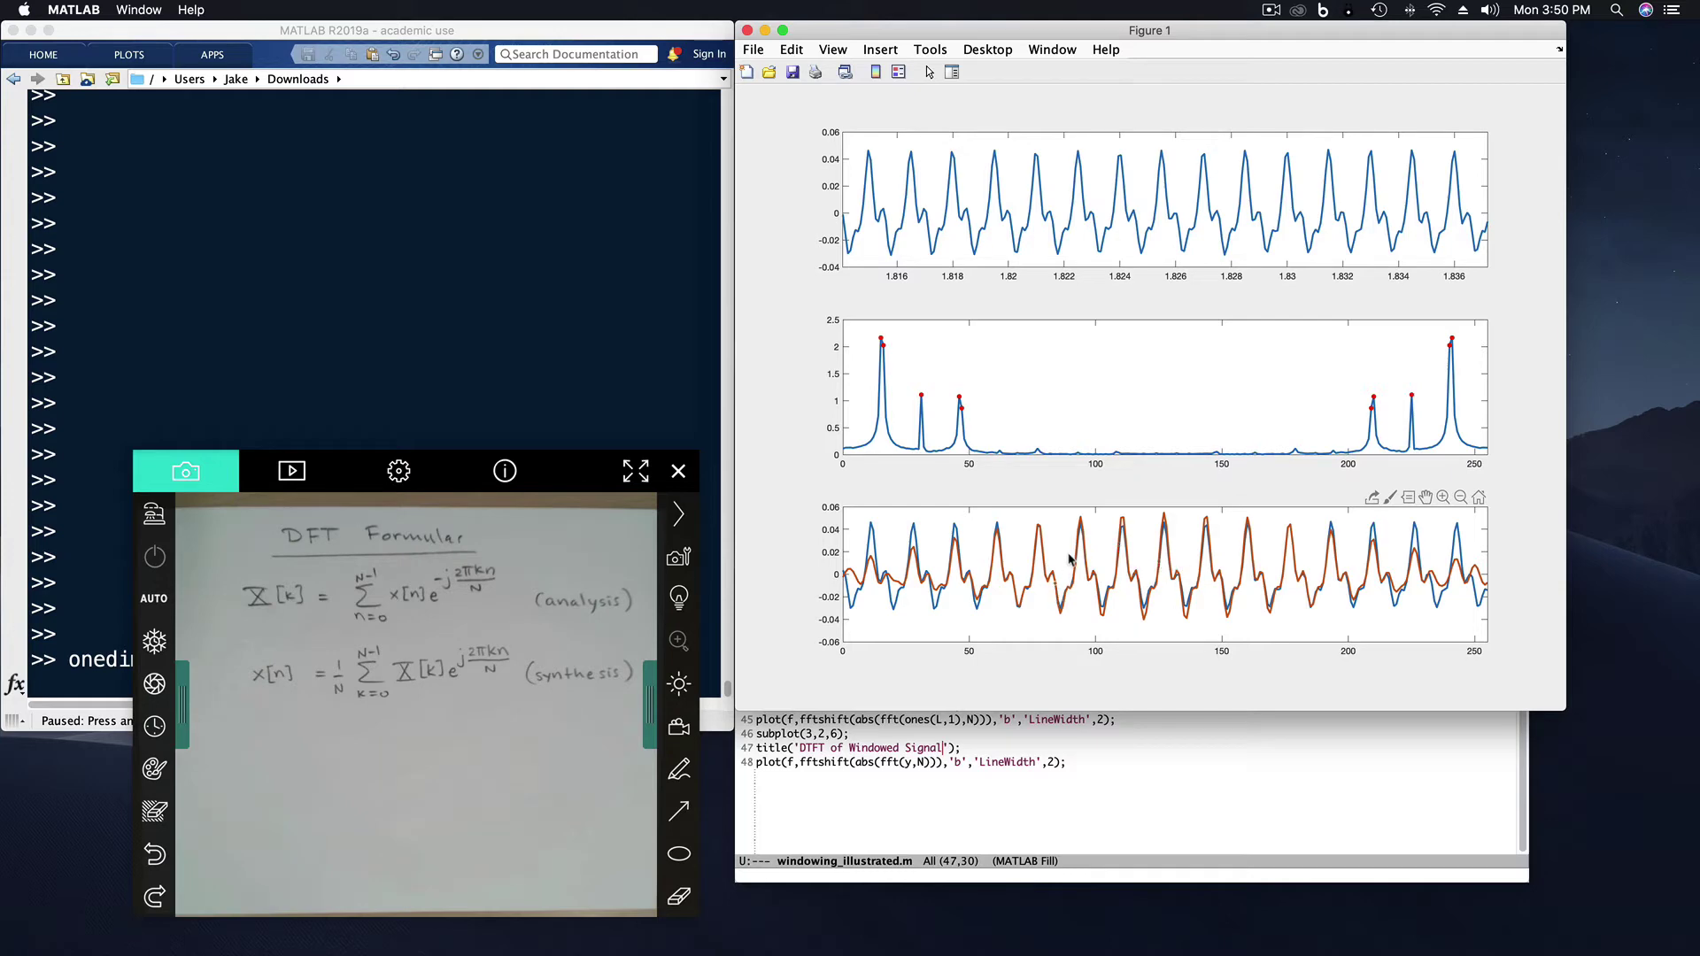
mouse_move(1294, 554)
Step: Continue the demo to add dense bands of DFT bins around each spectral peak
key(space)
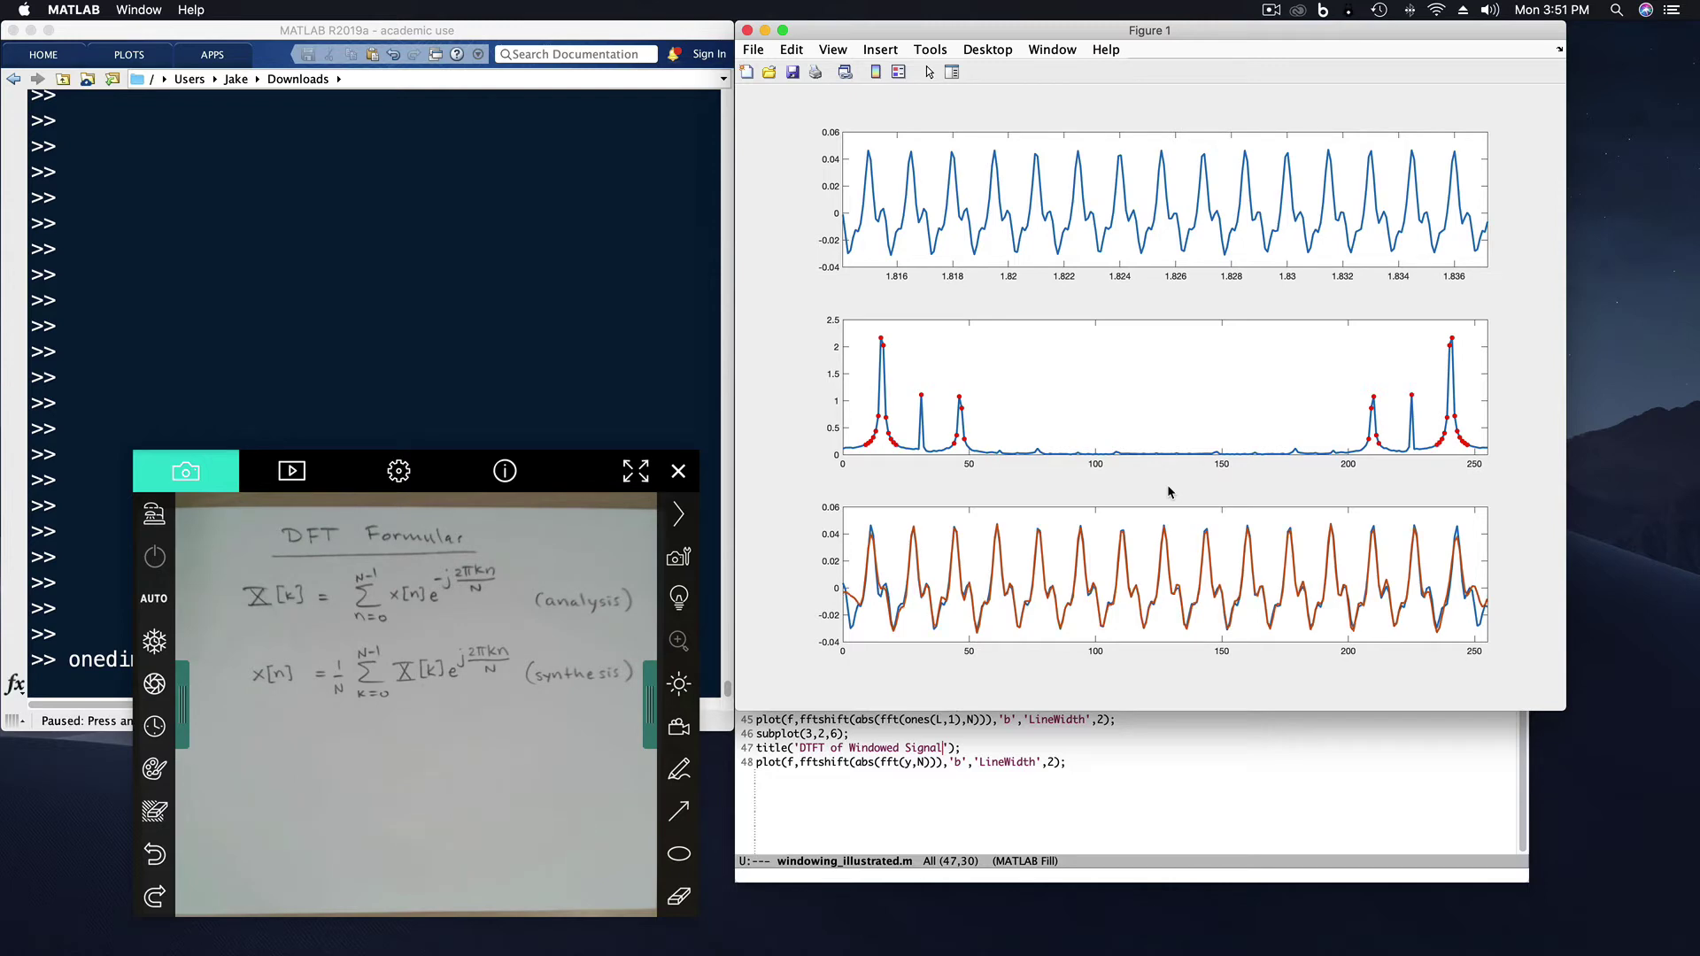
Step: Step onedim_fft_demo forward twice, then stop it with Ctrl+C for a fresh prompt
key(super+grave)
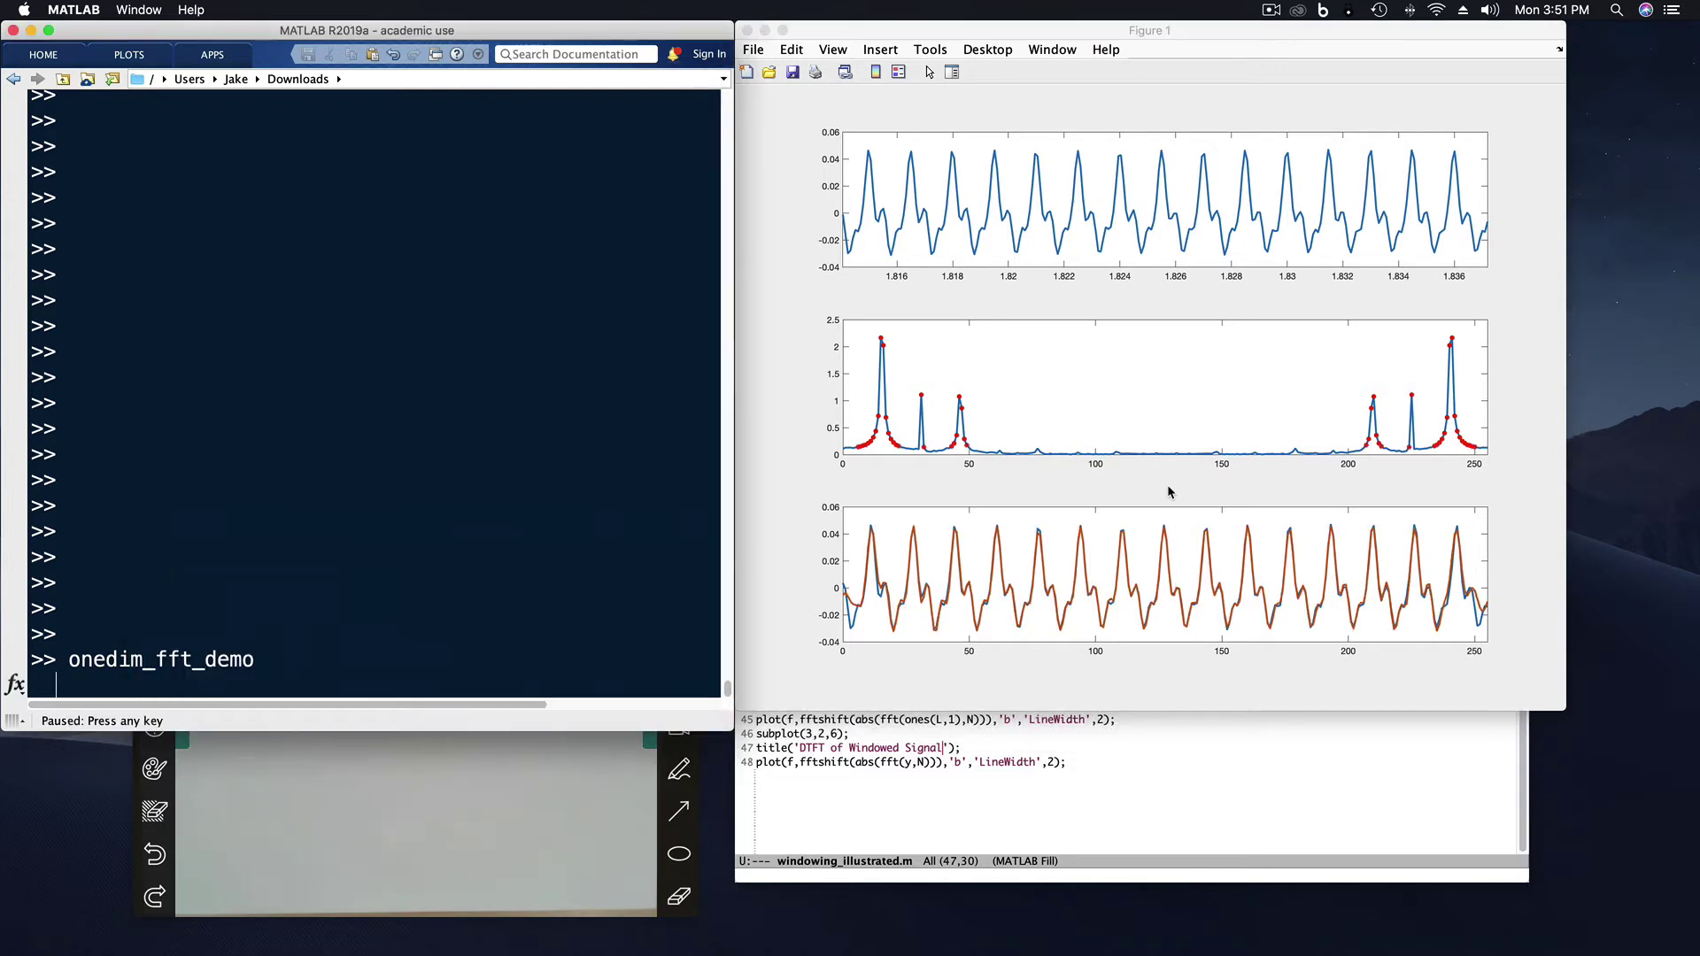
key(space)
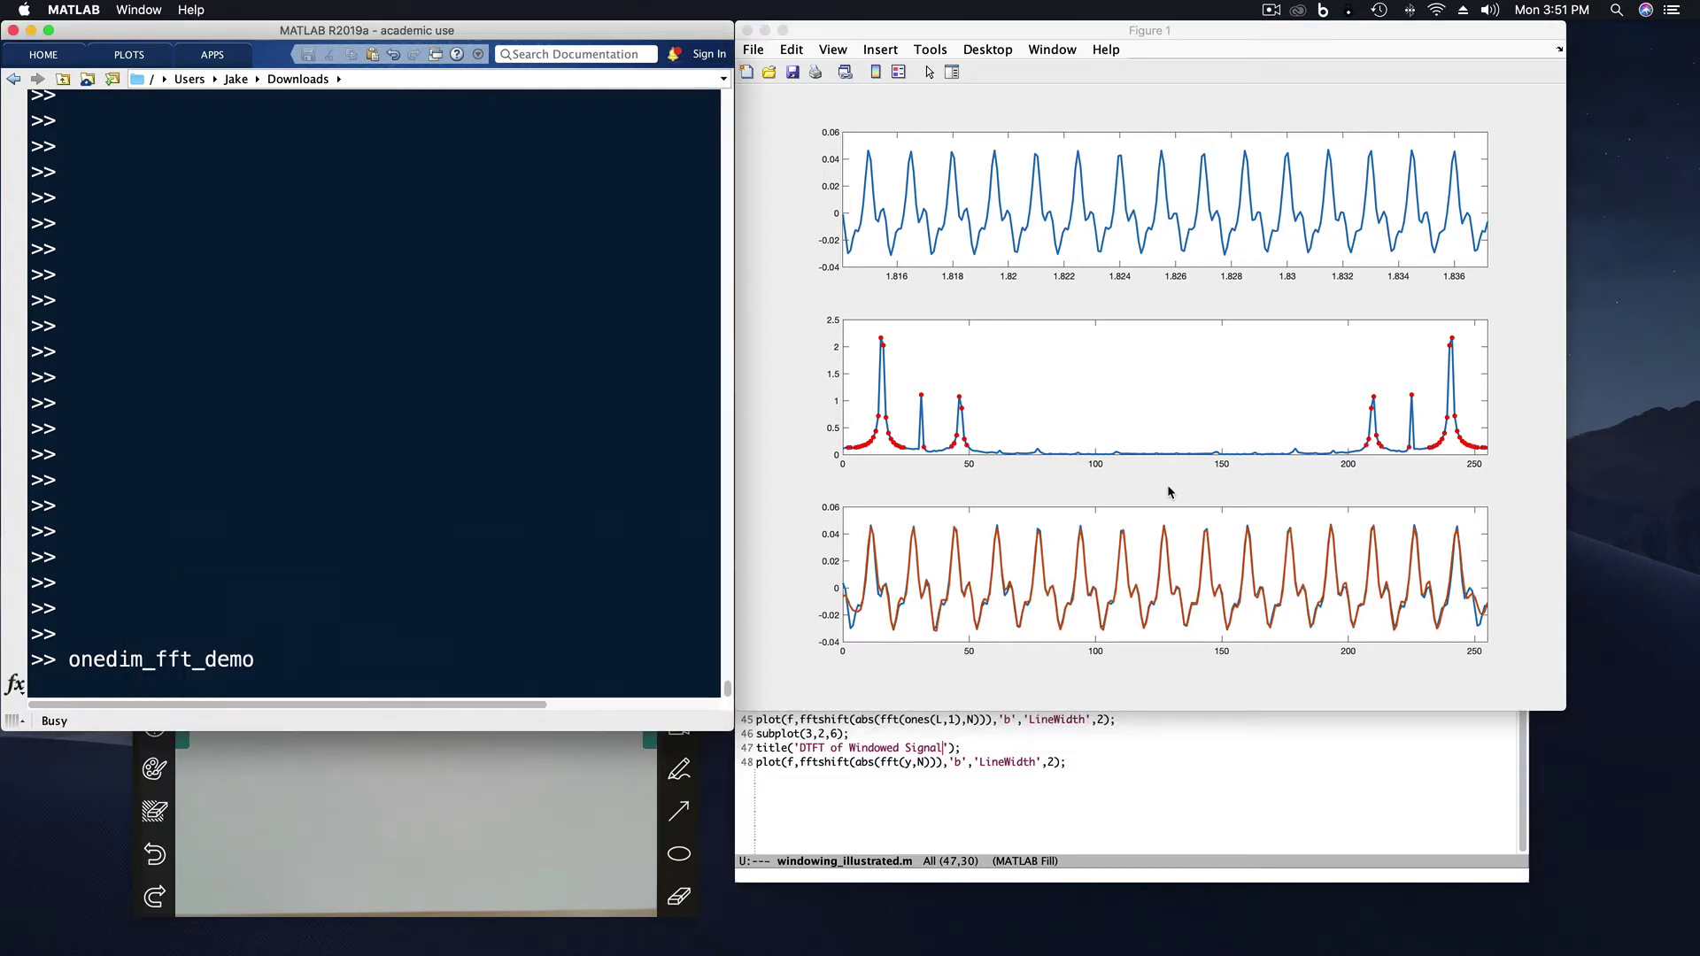
key(space)
key(space)
key(space)
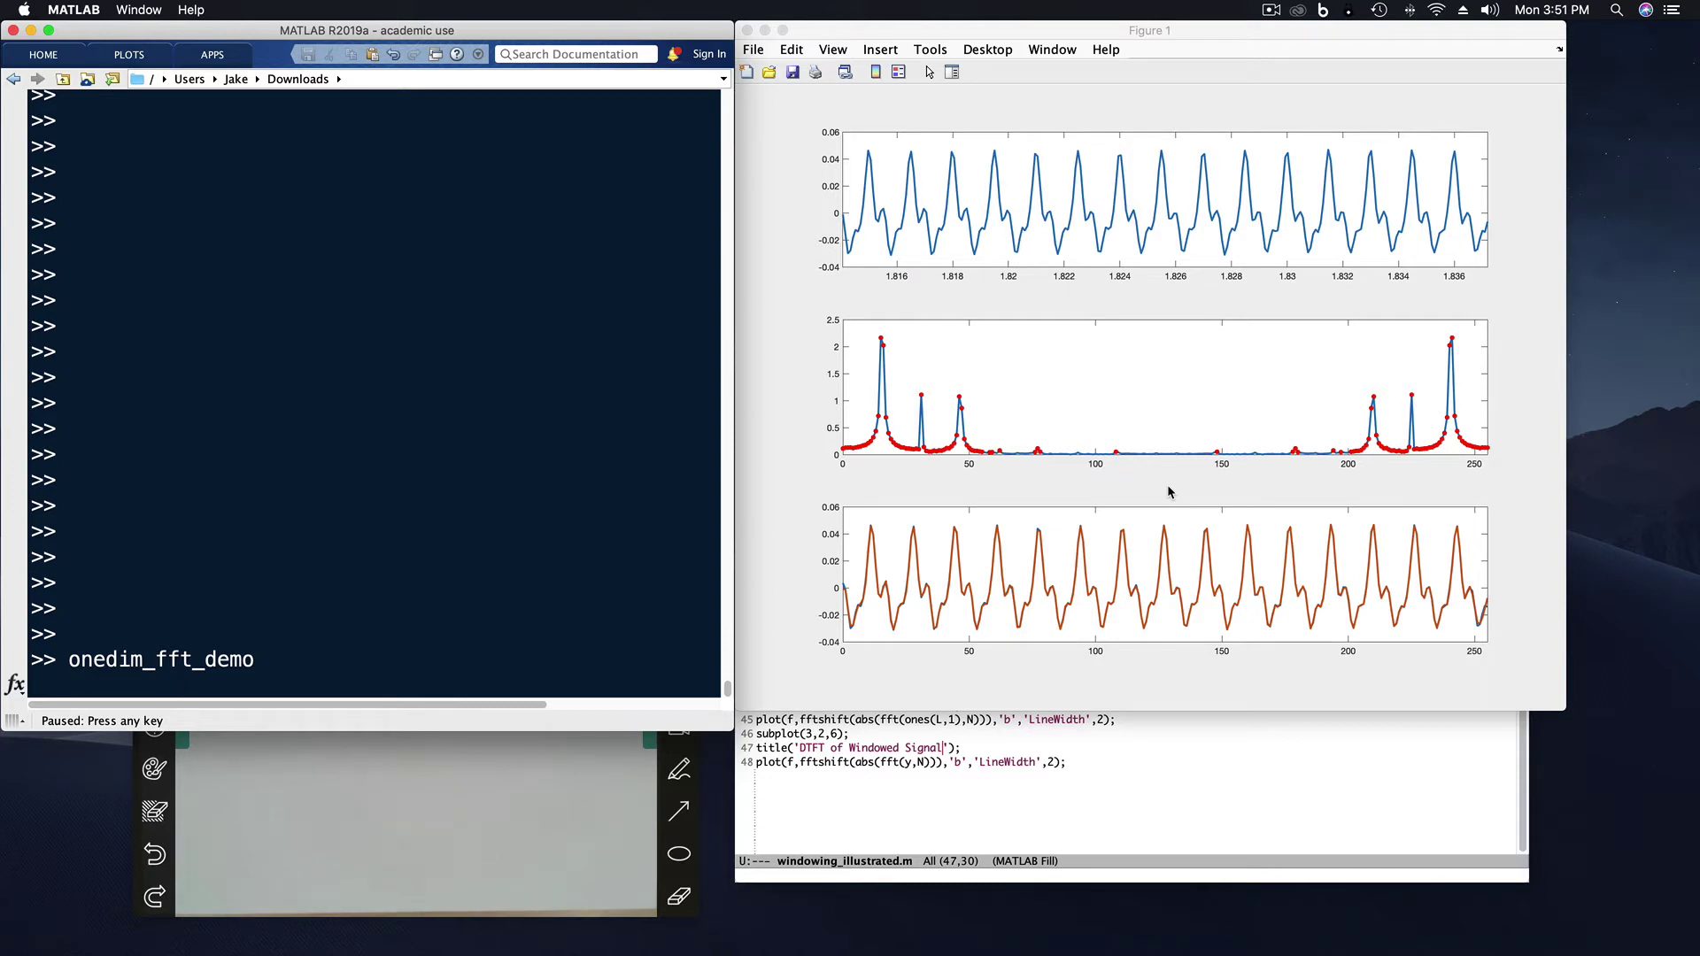
click(557, 596)
key(ctrl+c)
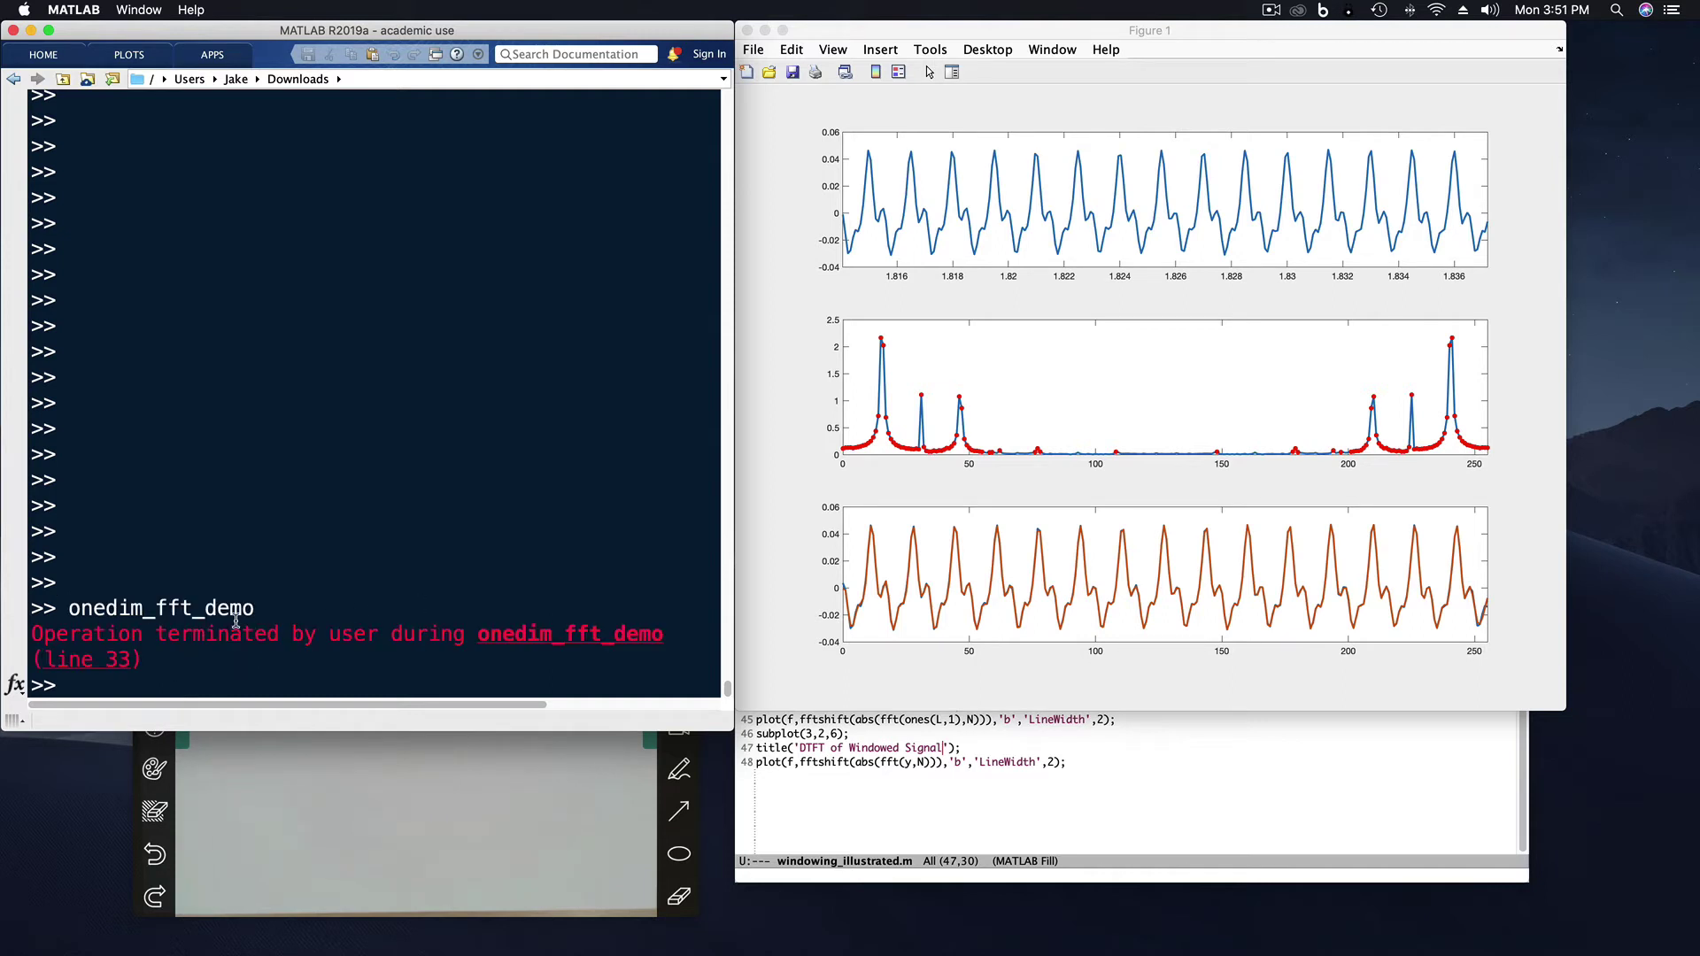
key(Return)
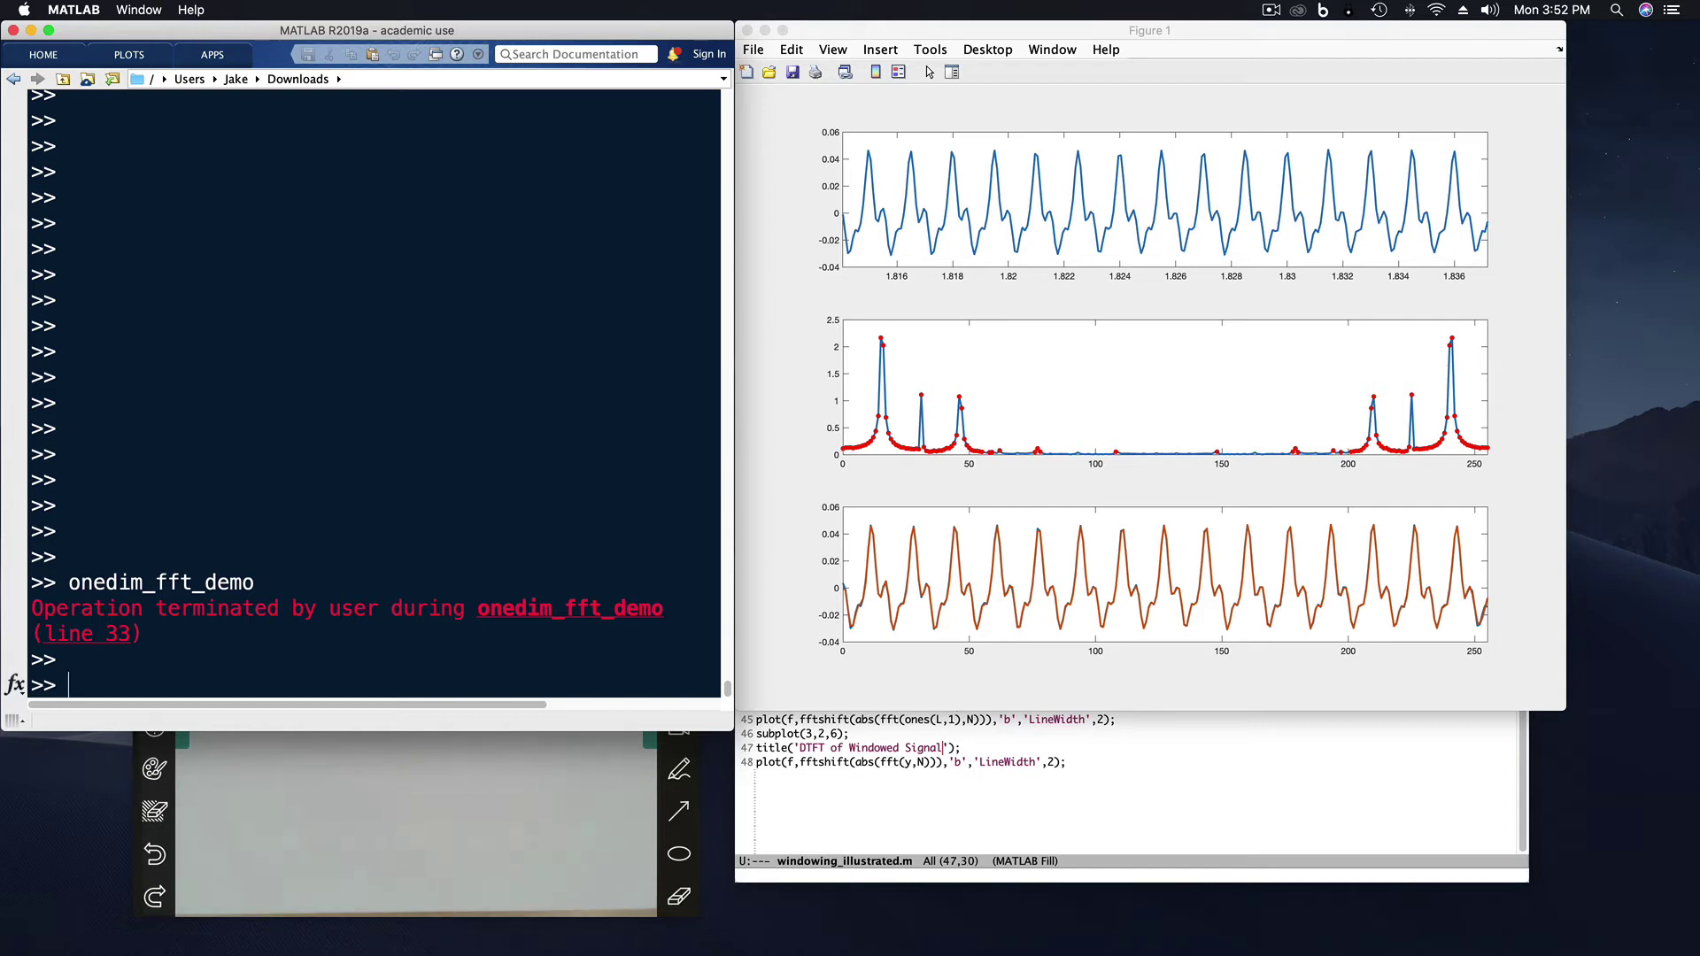
Step: Rerun onedim_fft_demo from history and stop it again with Ctrl+C
key(Up)
key(Return)
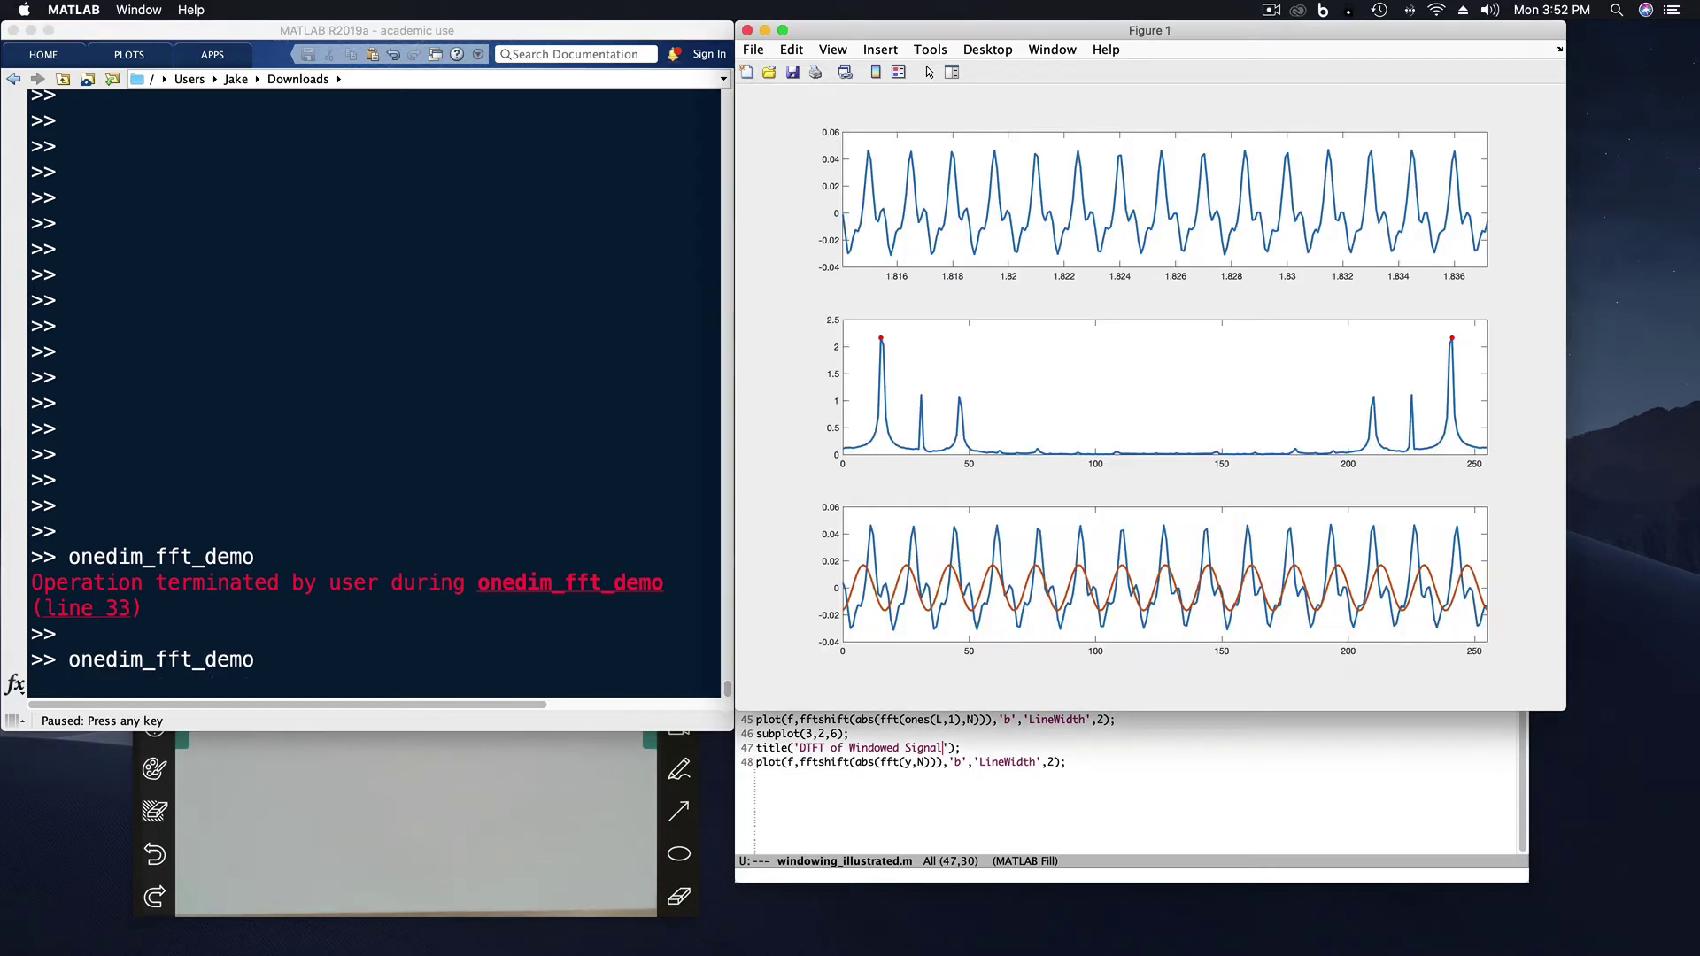
click(354, 329)
key(ctrl+c)
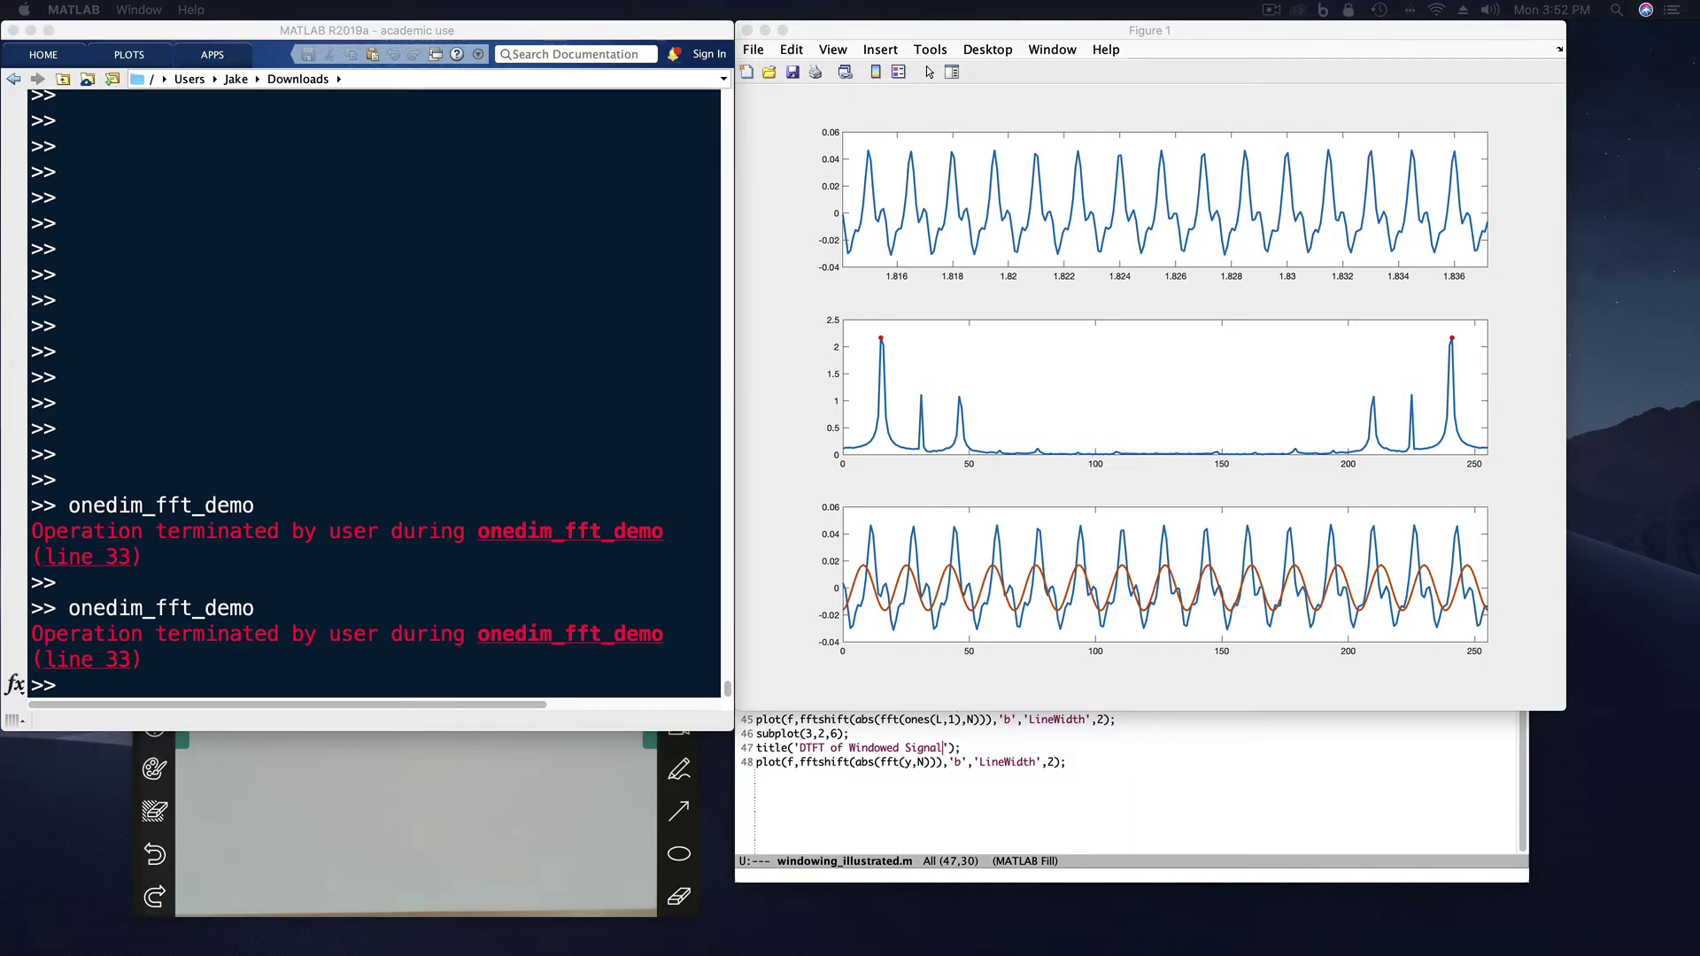
Step: Run twodim_fft_demo and scroll back through the Command Window output
text(twodim_fft_demo)
key(Return)
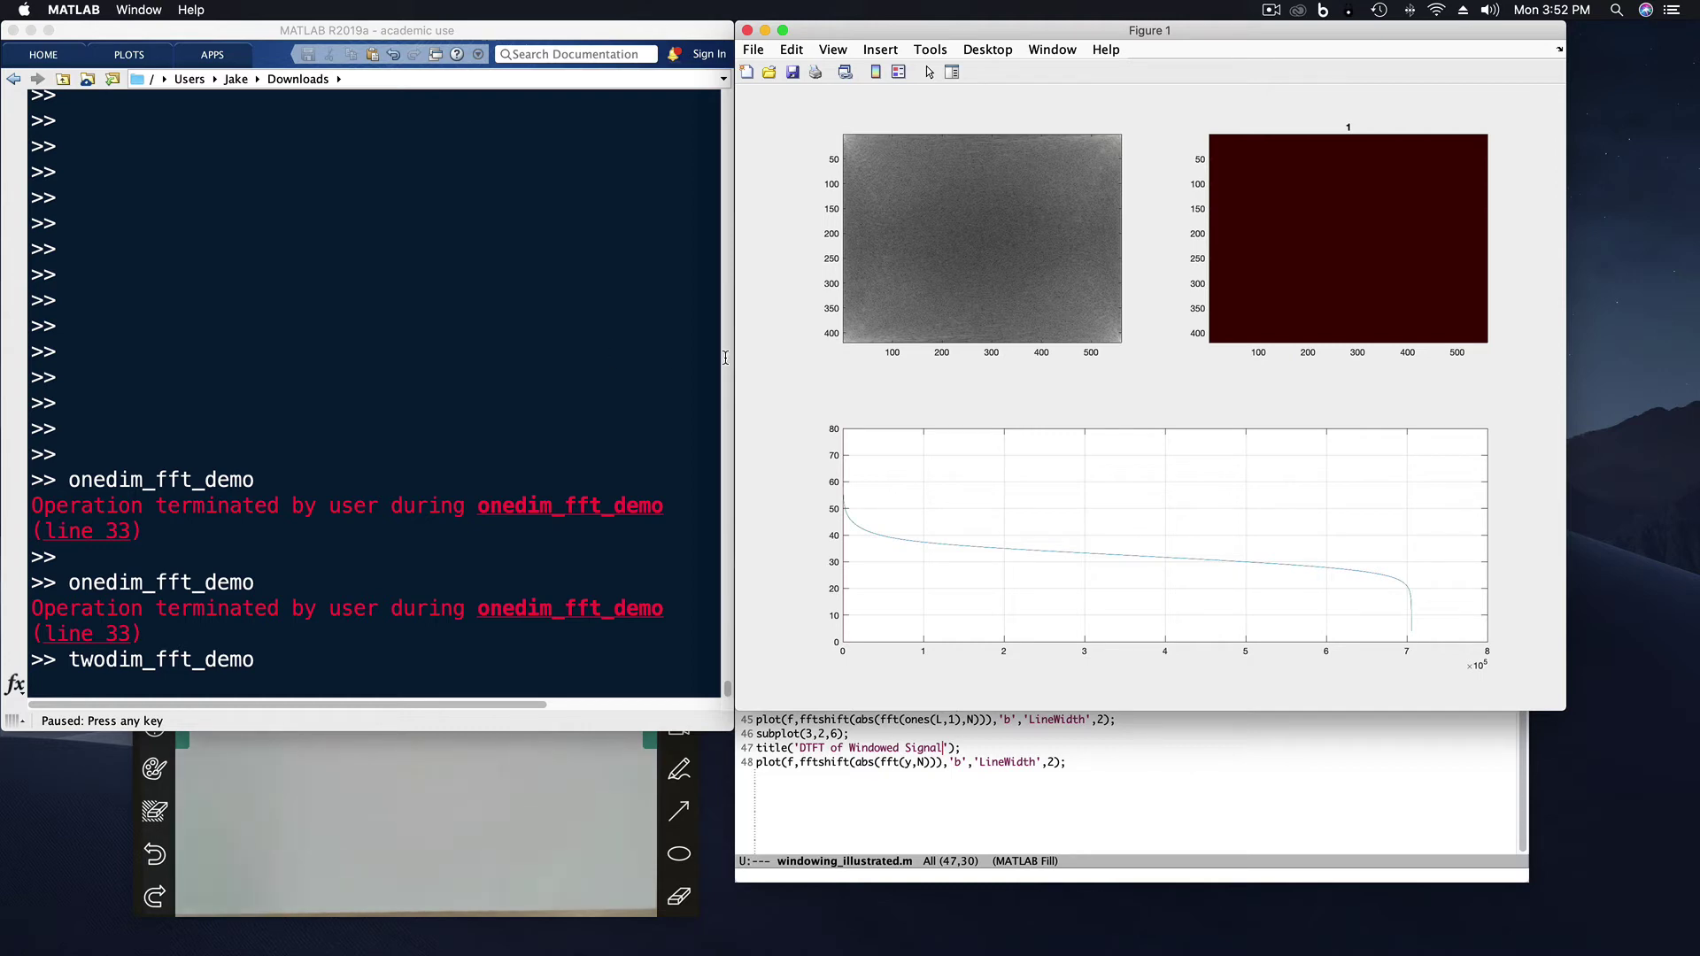
scroll(988, 248, up, 1)
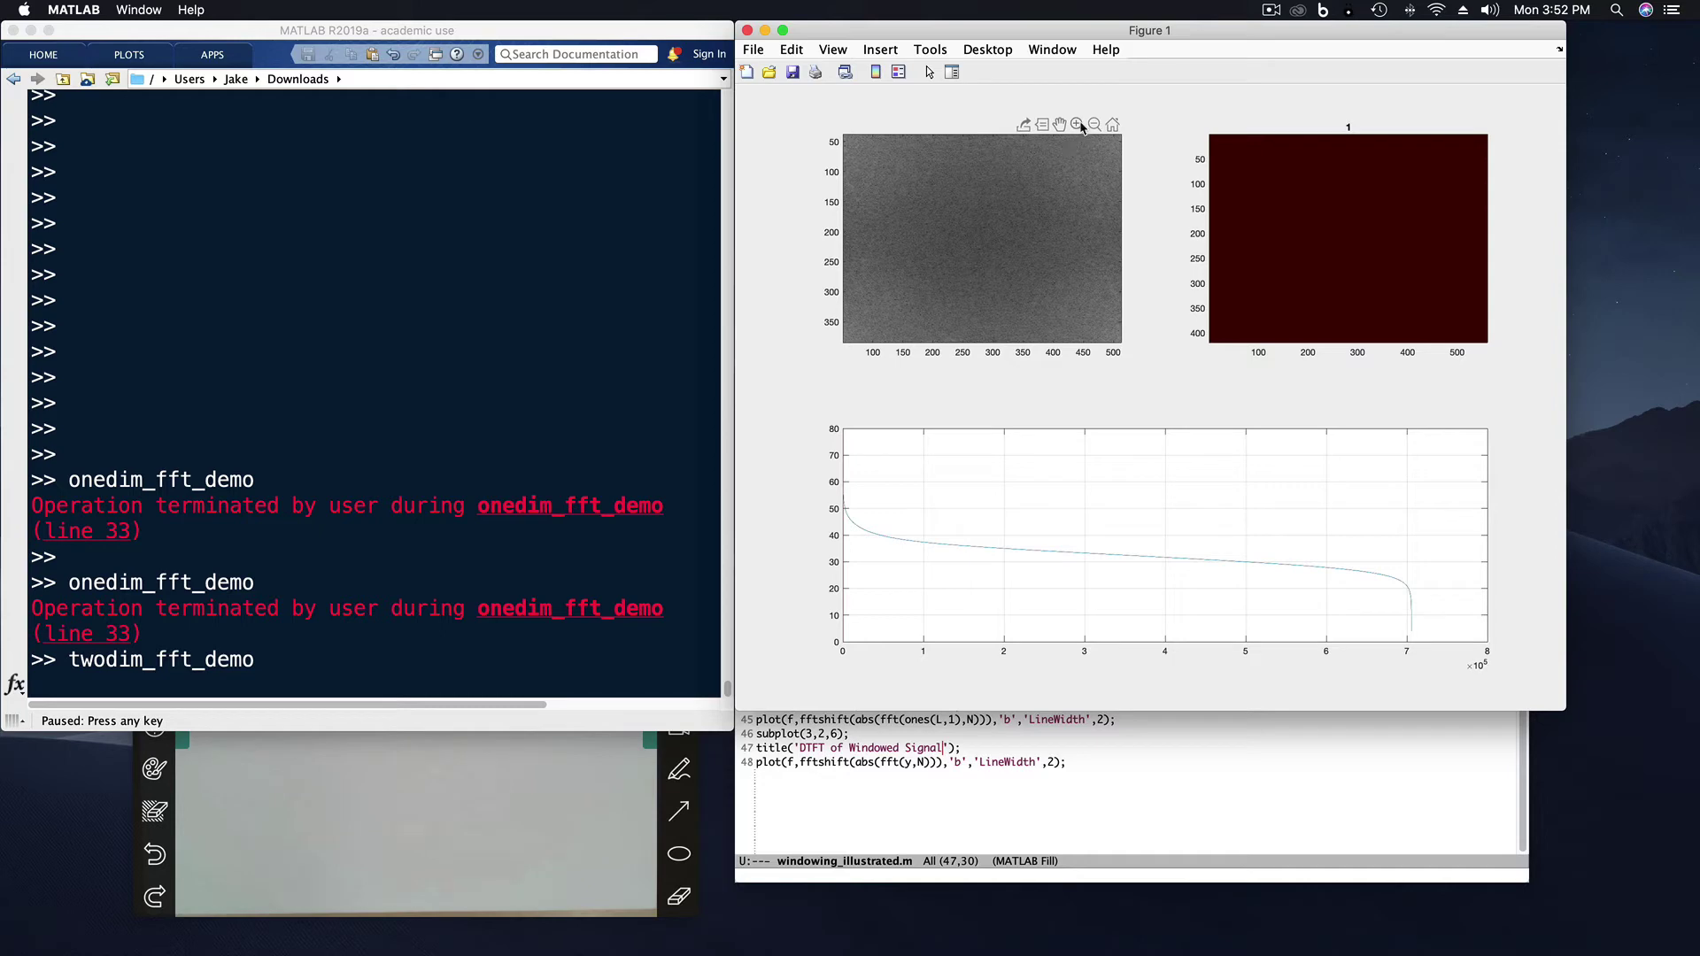
scroll(1026, 203, up, 3)
scroll(1025, 203, down, 4)
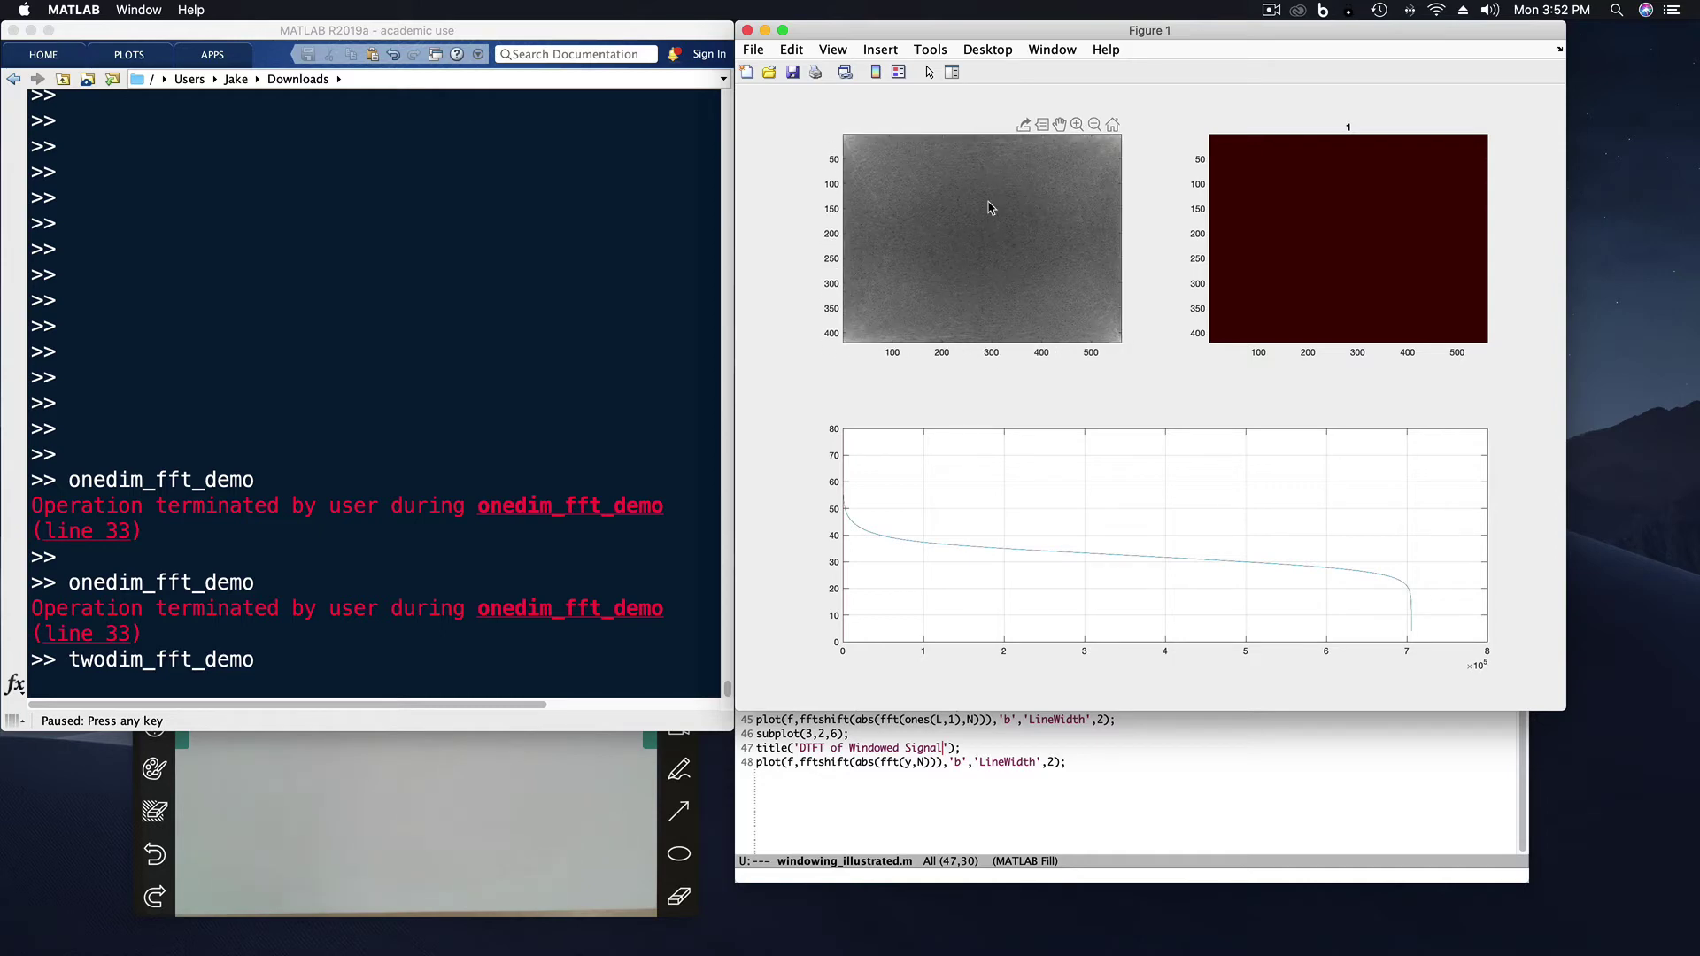
scroll(991, 207, up, 8)
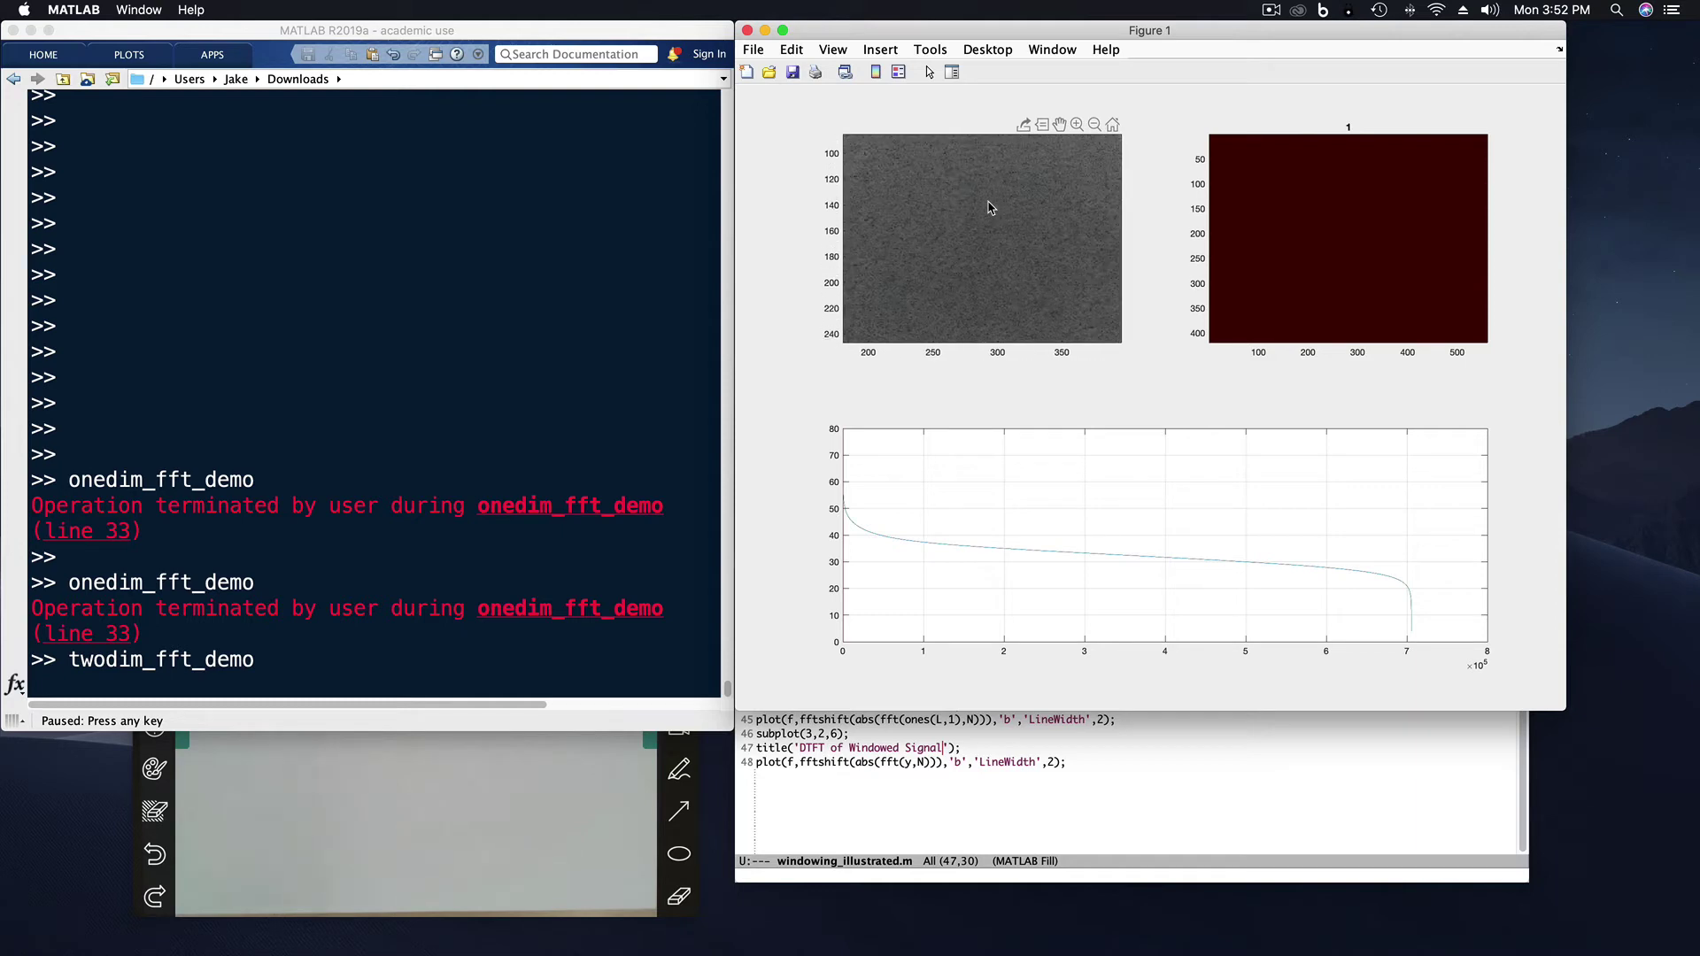
scroll(991, 207, up, 5)
scroll(989, 204, down, 13)
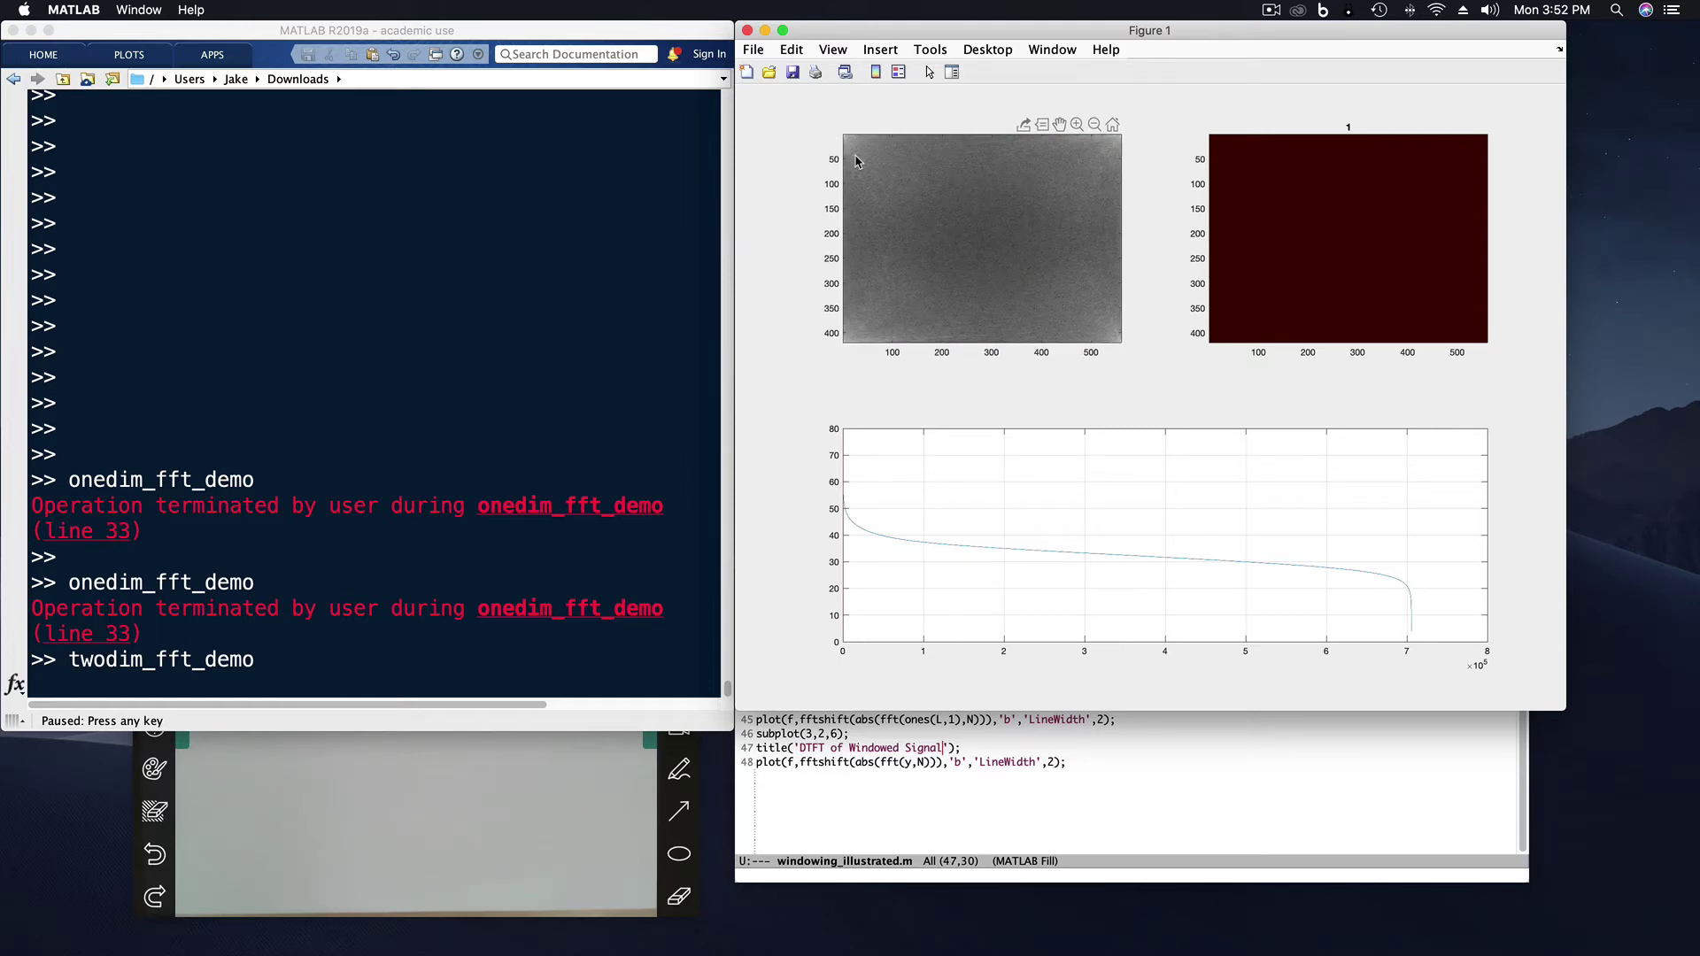
Step: Advance the paused twodim_fft_demo by one step from the Command Window
scroll(851, 147, up, 10)
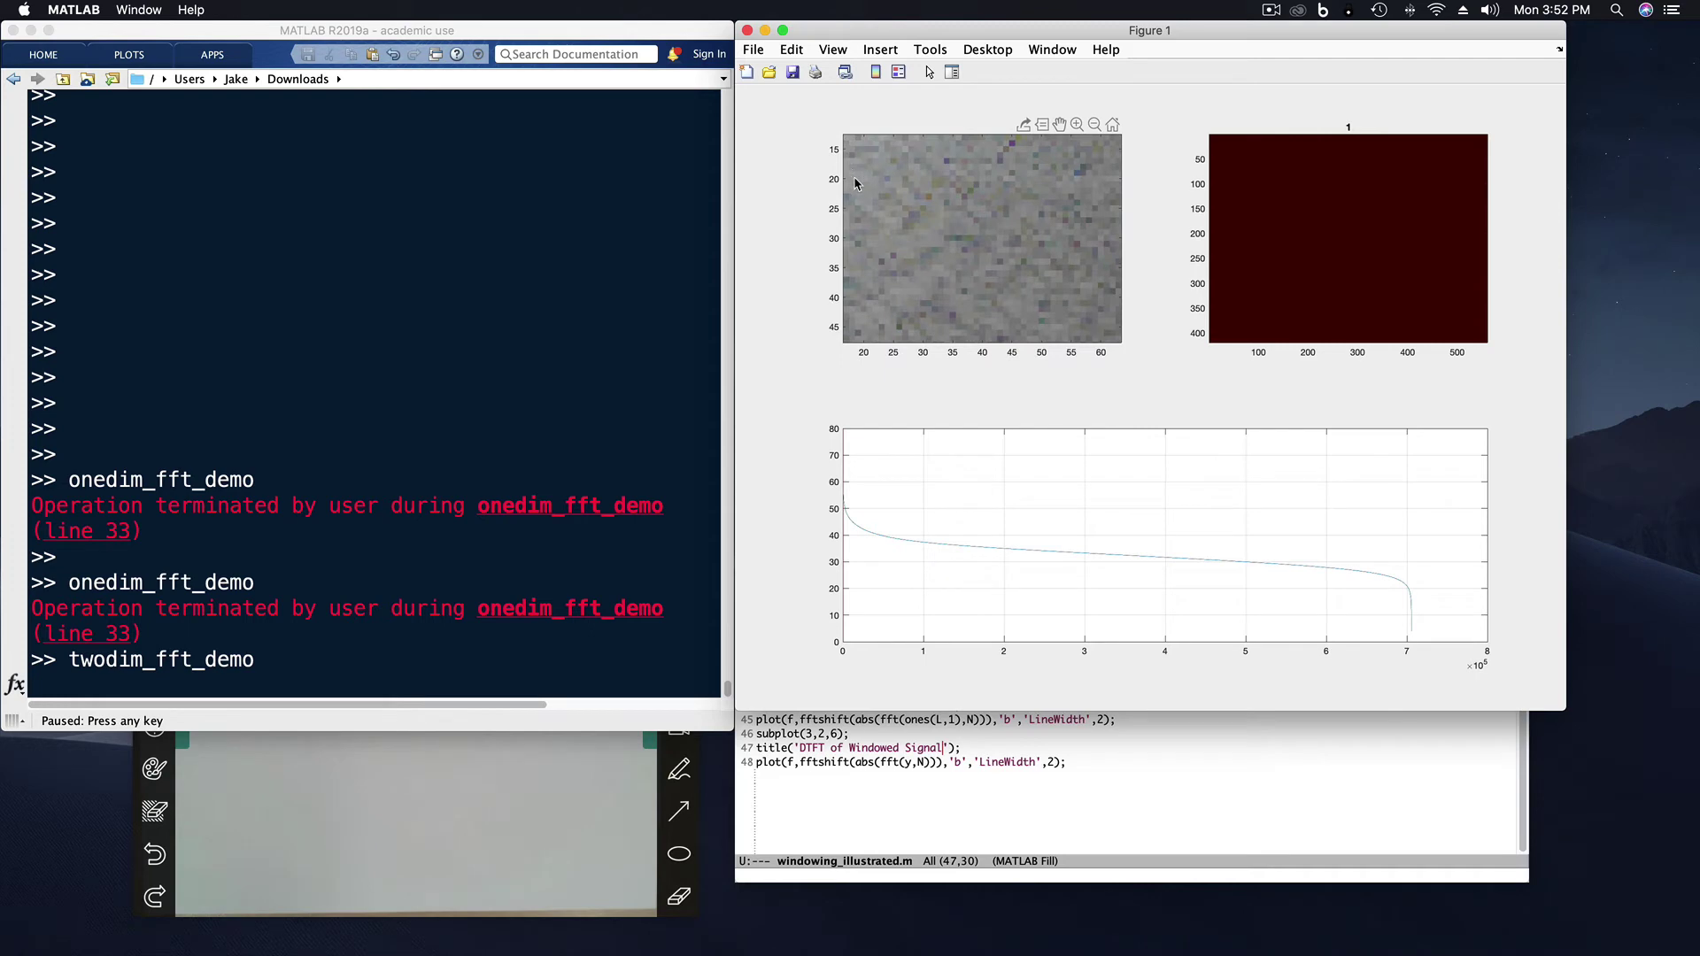
scroll(855, 183, down, 10)
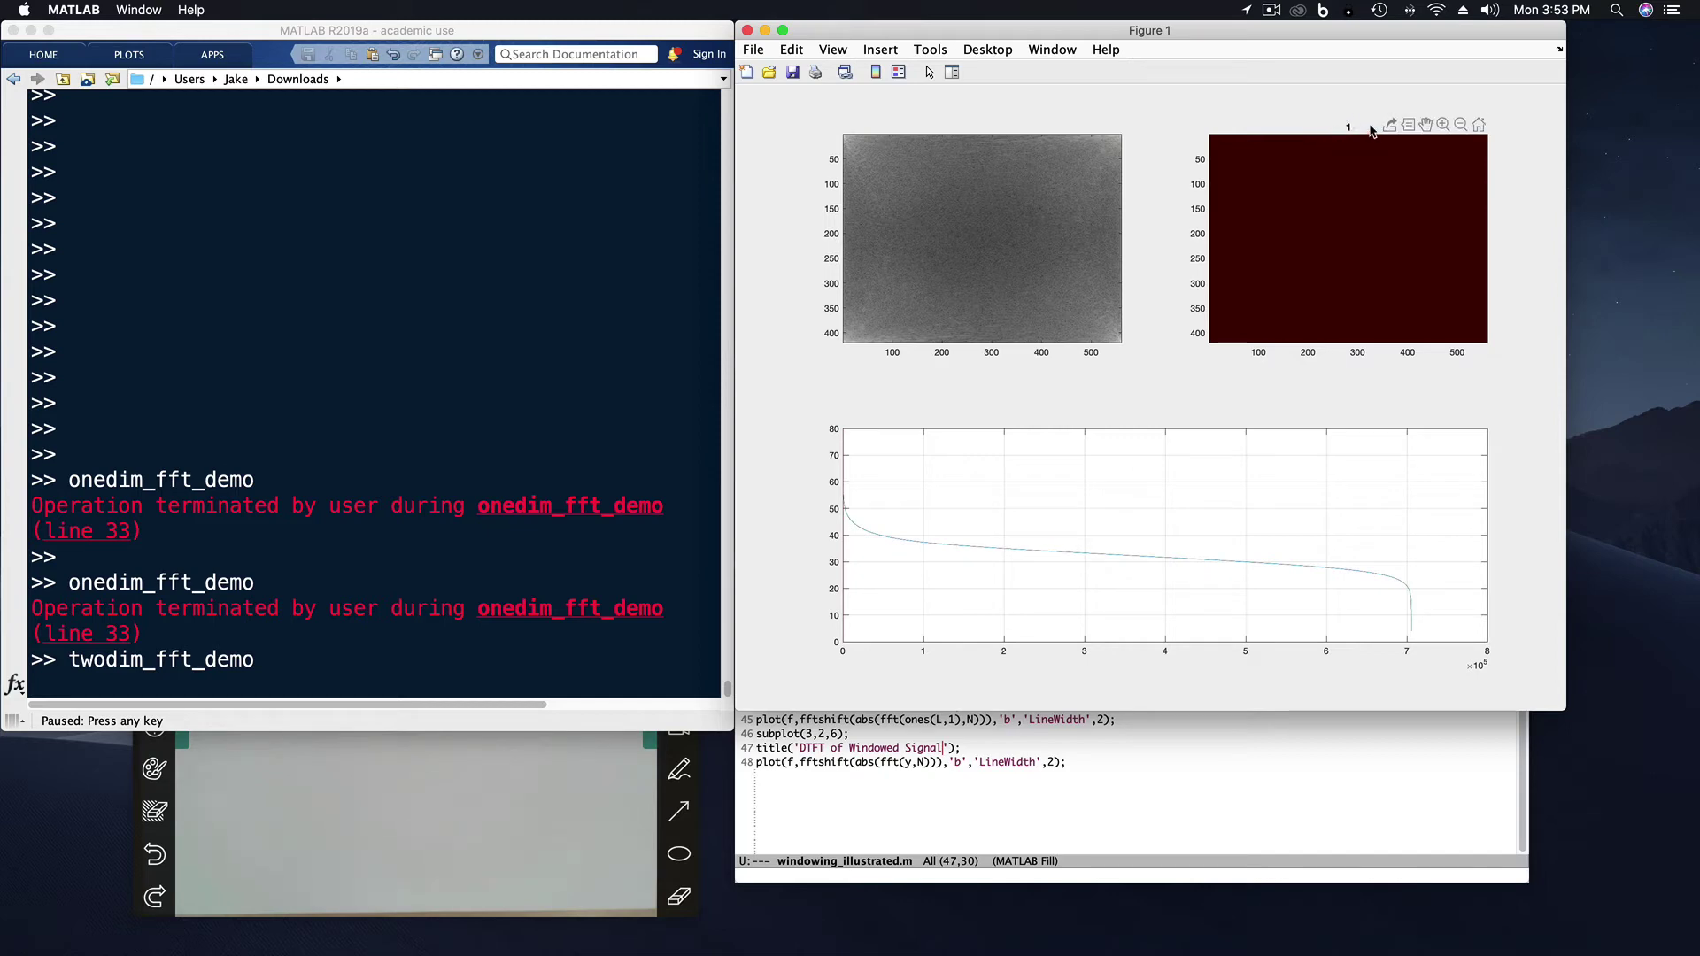
scroll(1328, 231, up, 1)
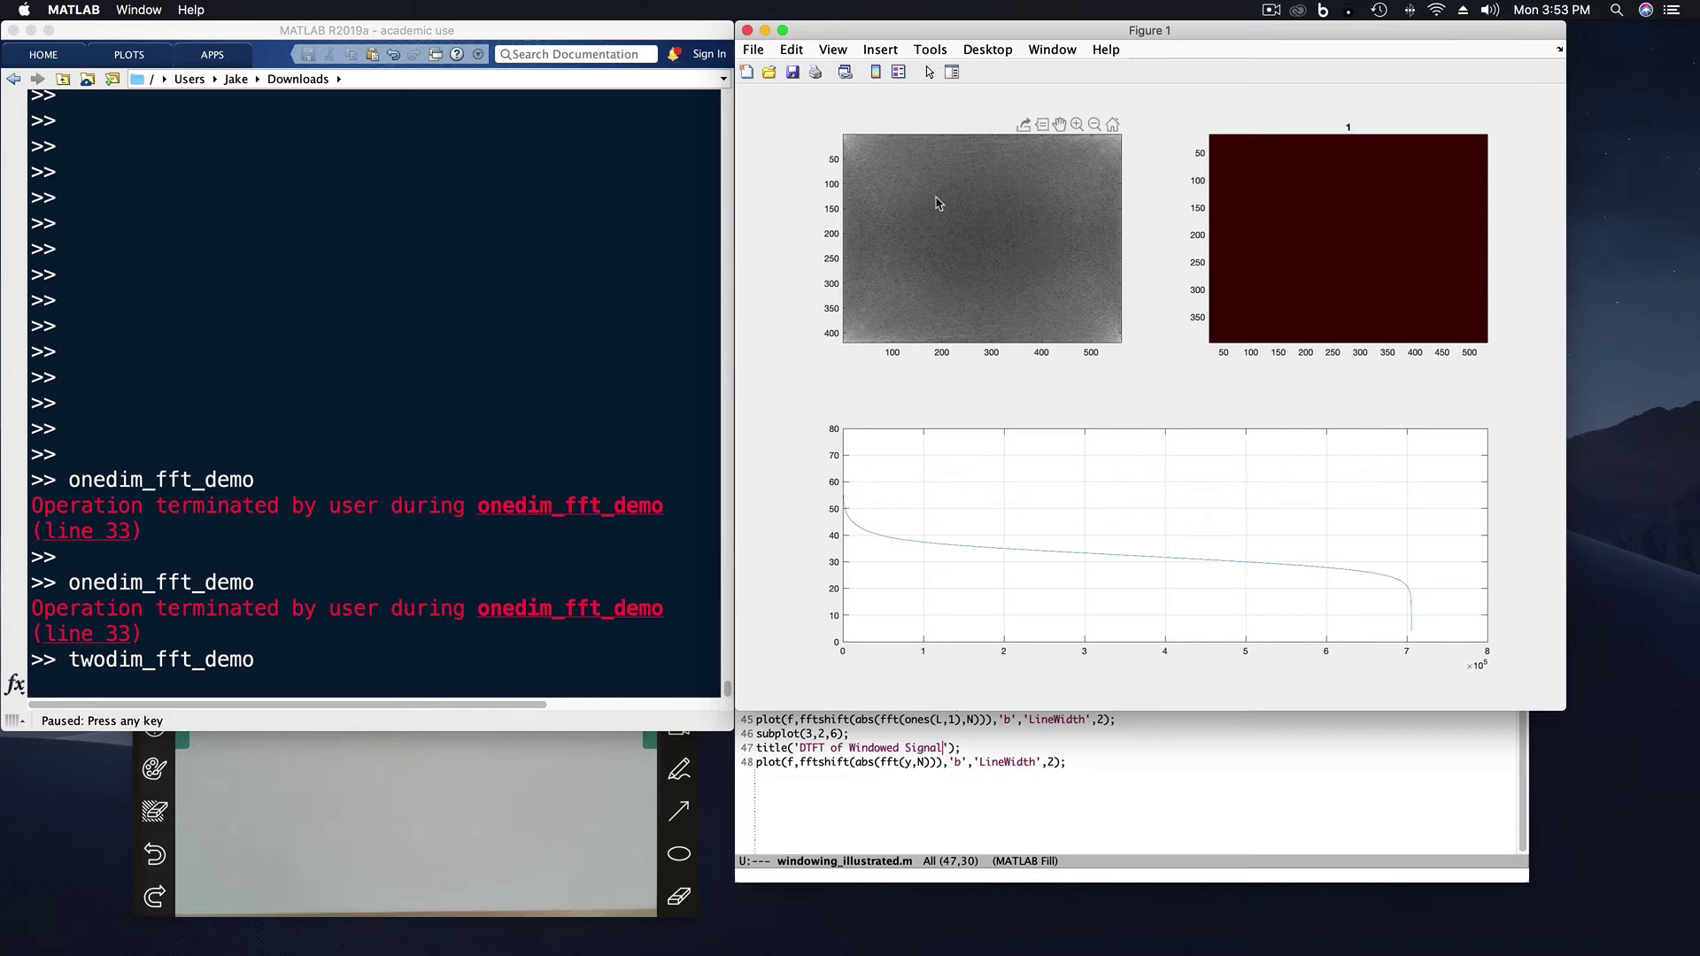
scroll(927, 266, up, 2)
click(520, 399)
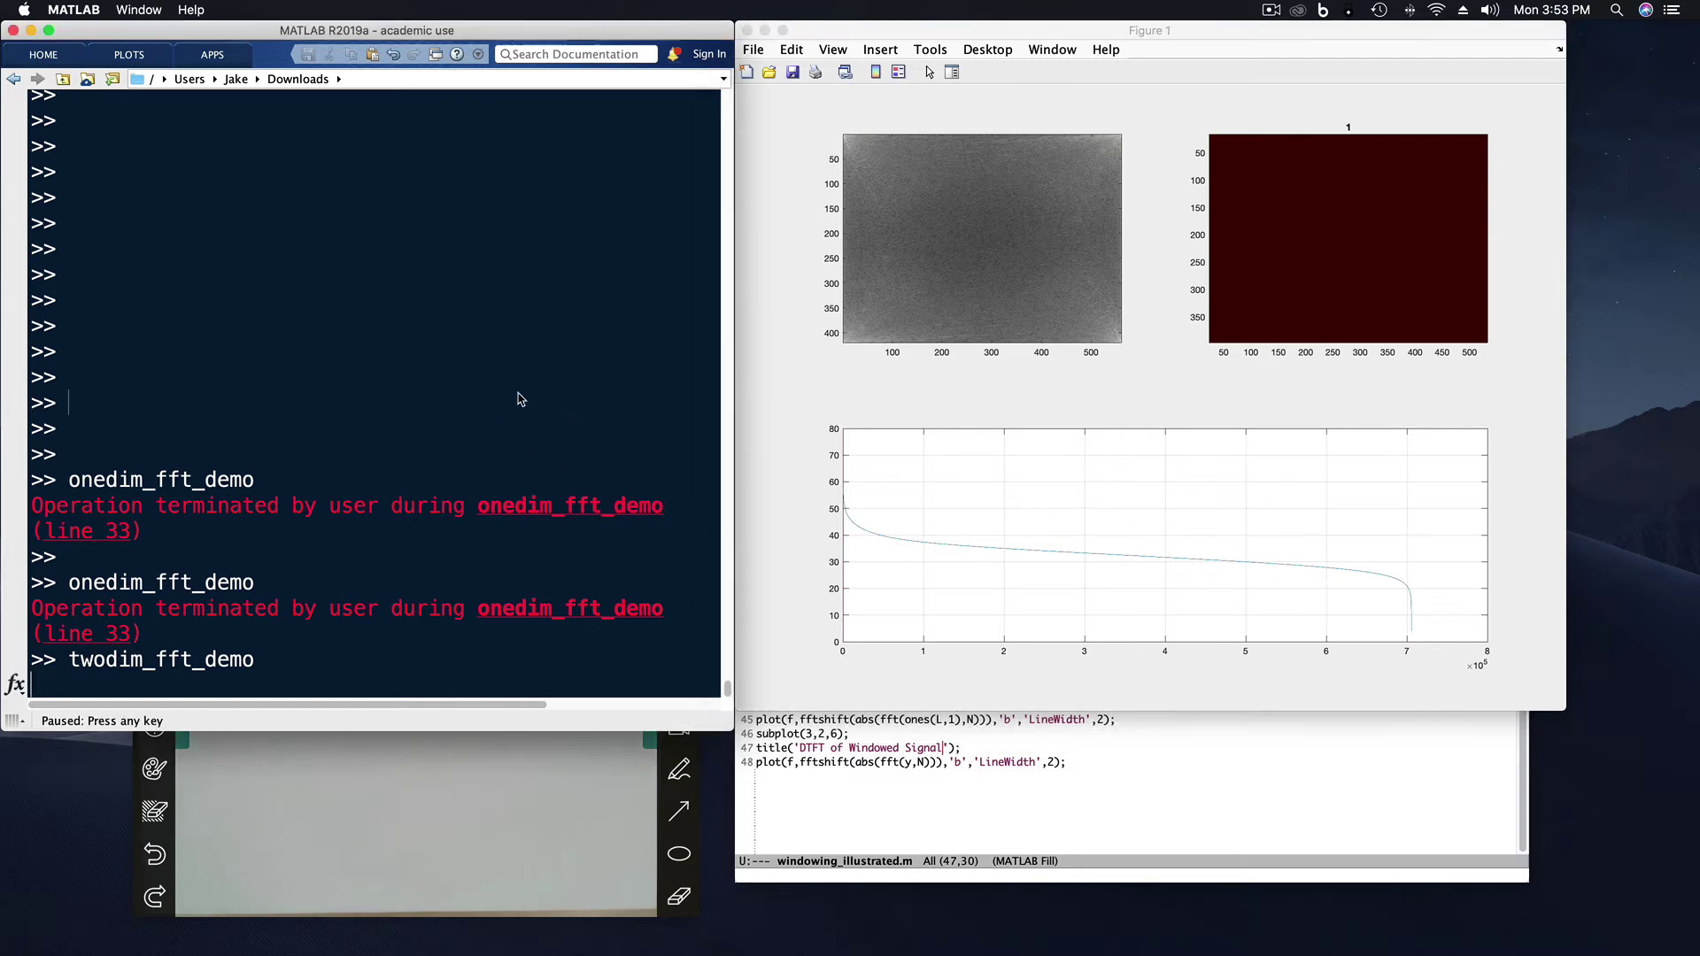
key(space)
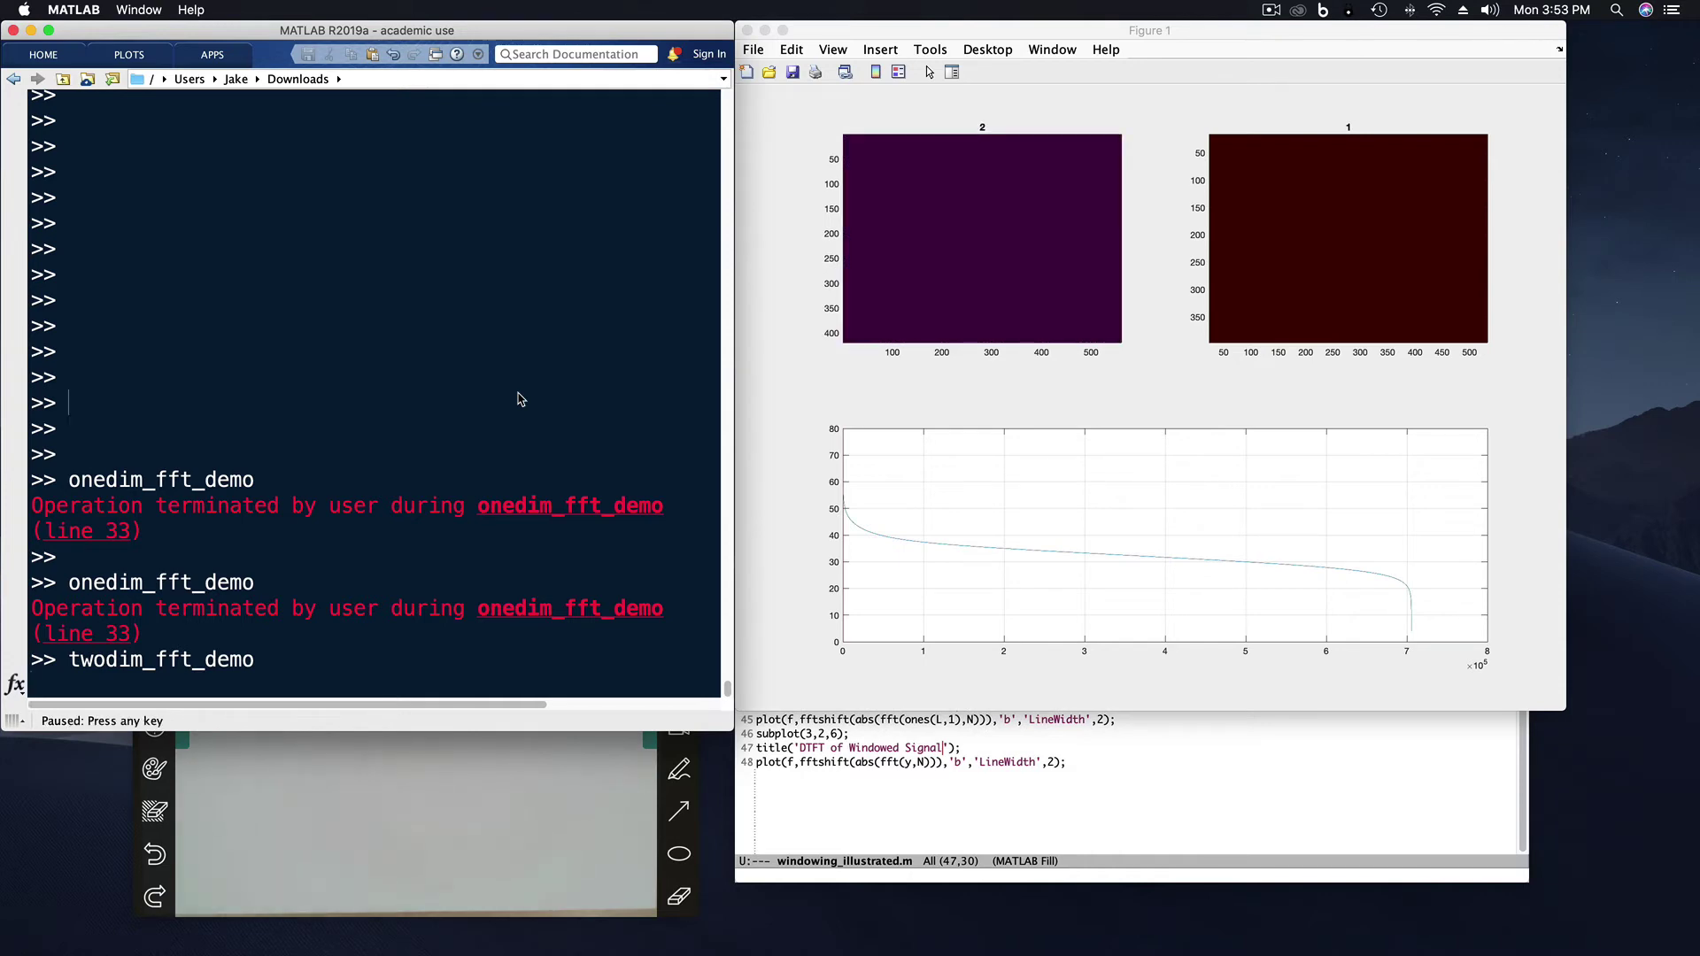
Step: Stop the paused run and restart twodim_fft_demo from history
key(ctrl+c)
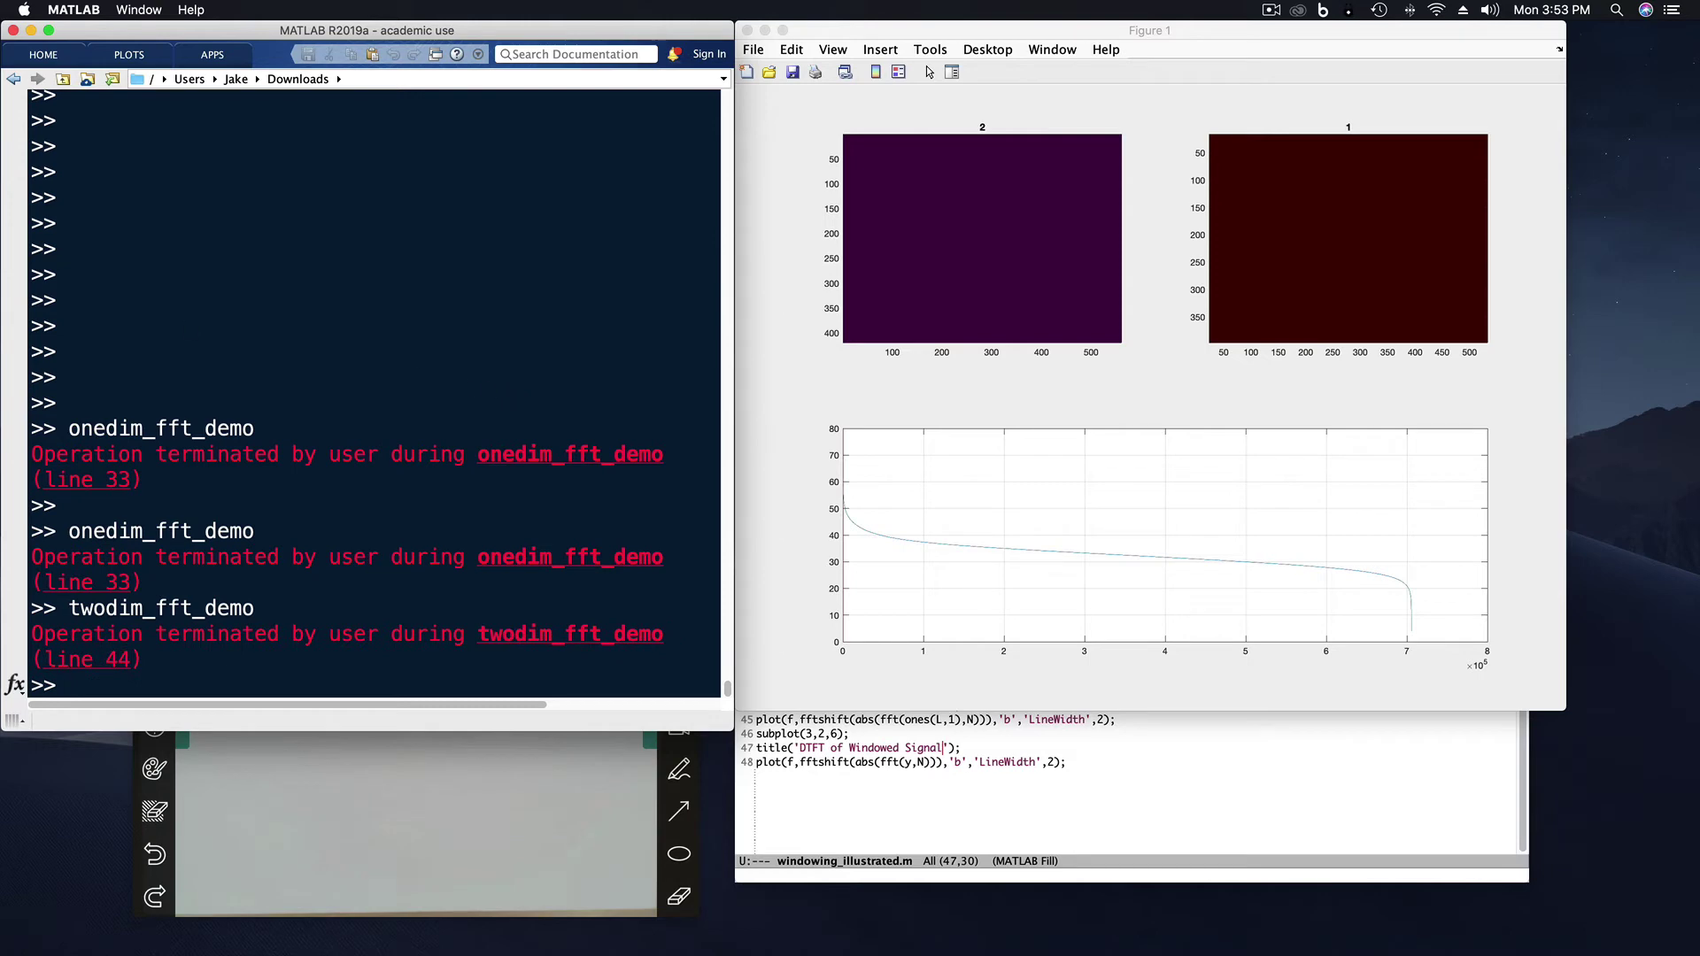
key(Up)
key(Return)
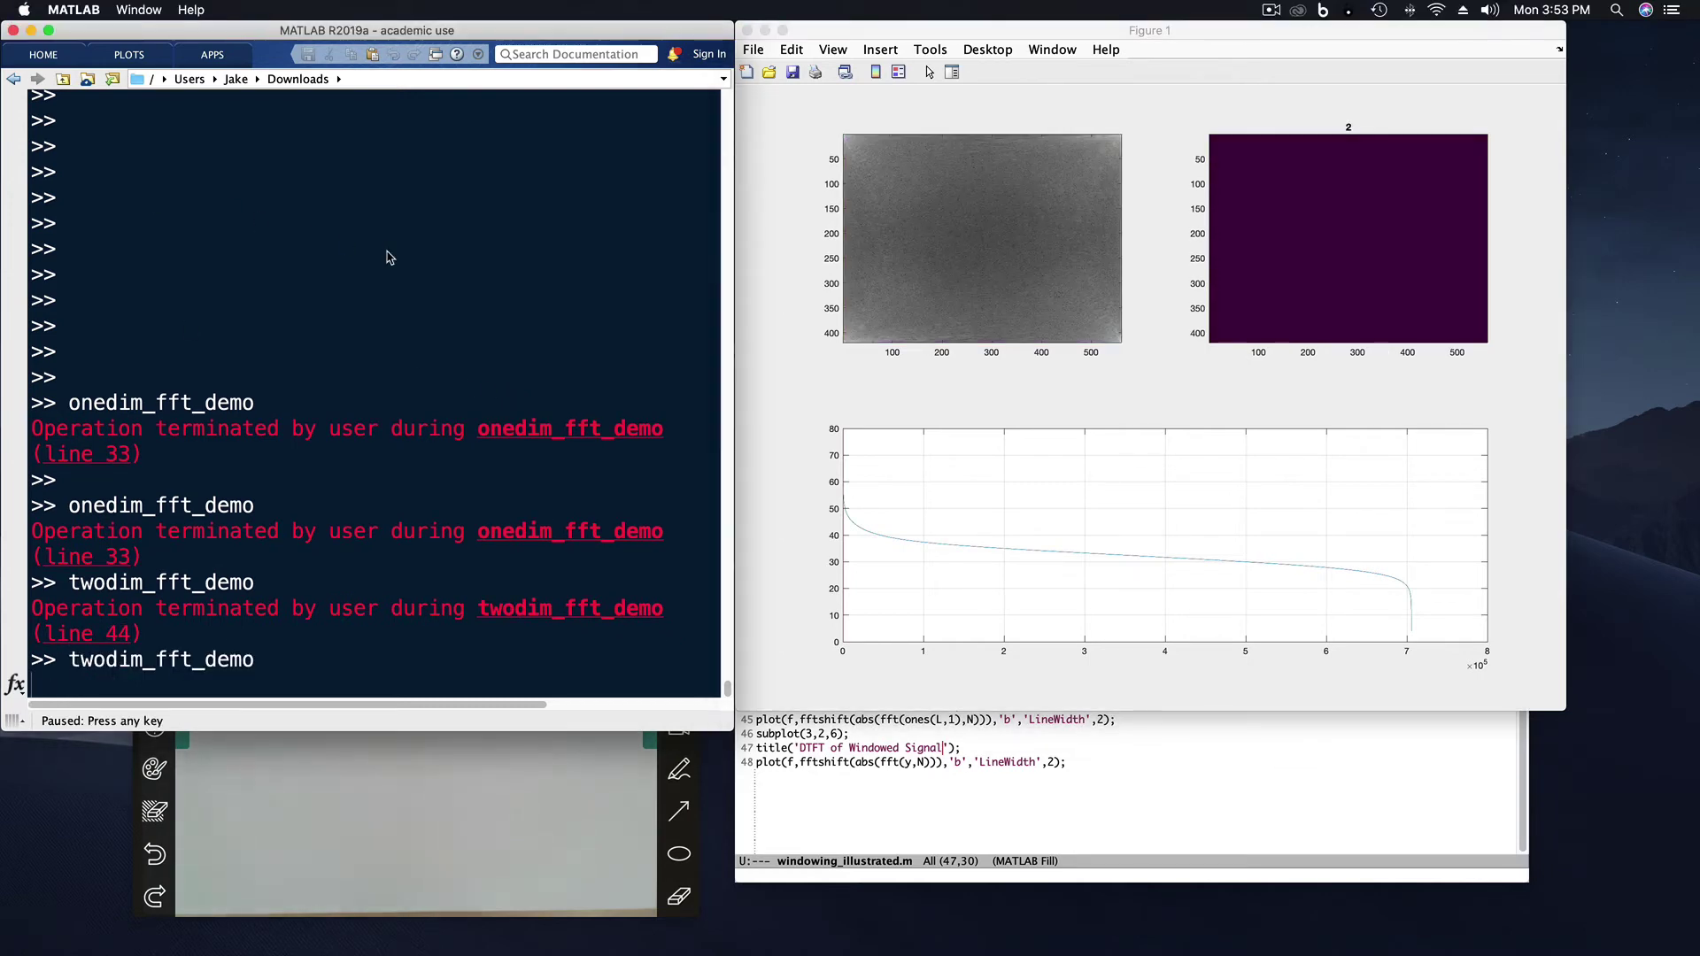
Step: Step the image reconstruction up to 100 Fourier components, then stop the demo with Ctrl+C
key(space)
key(space)
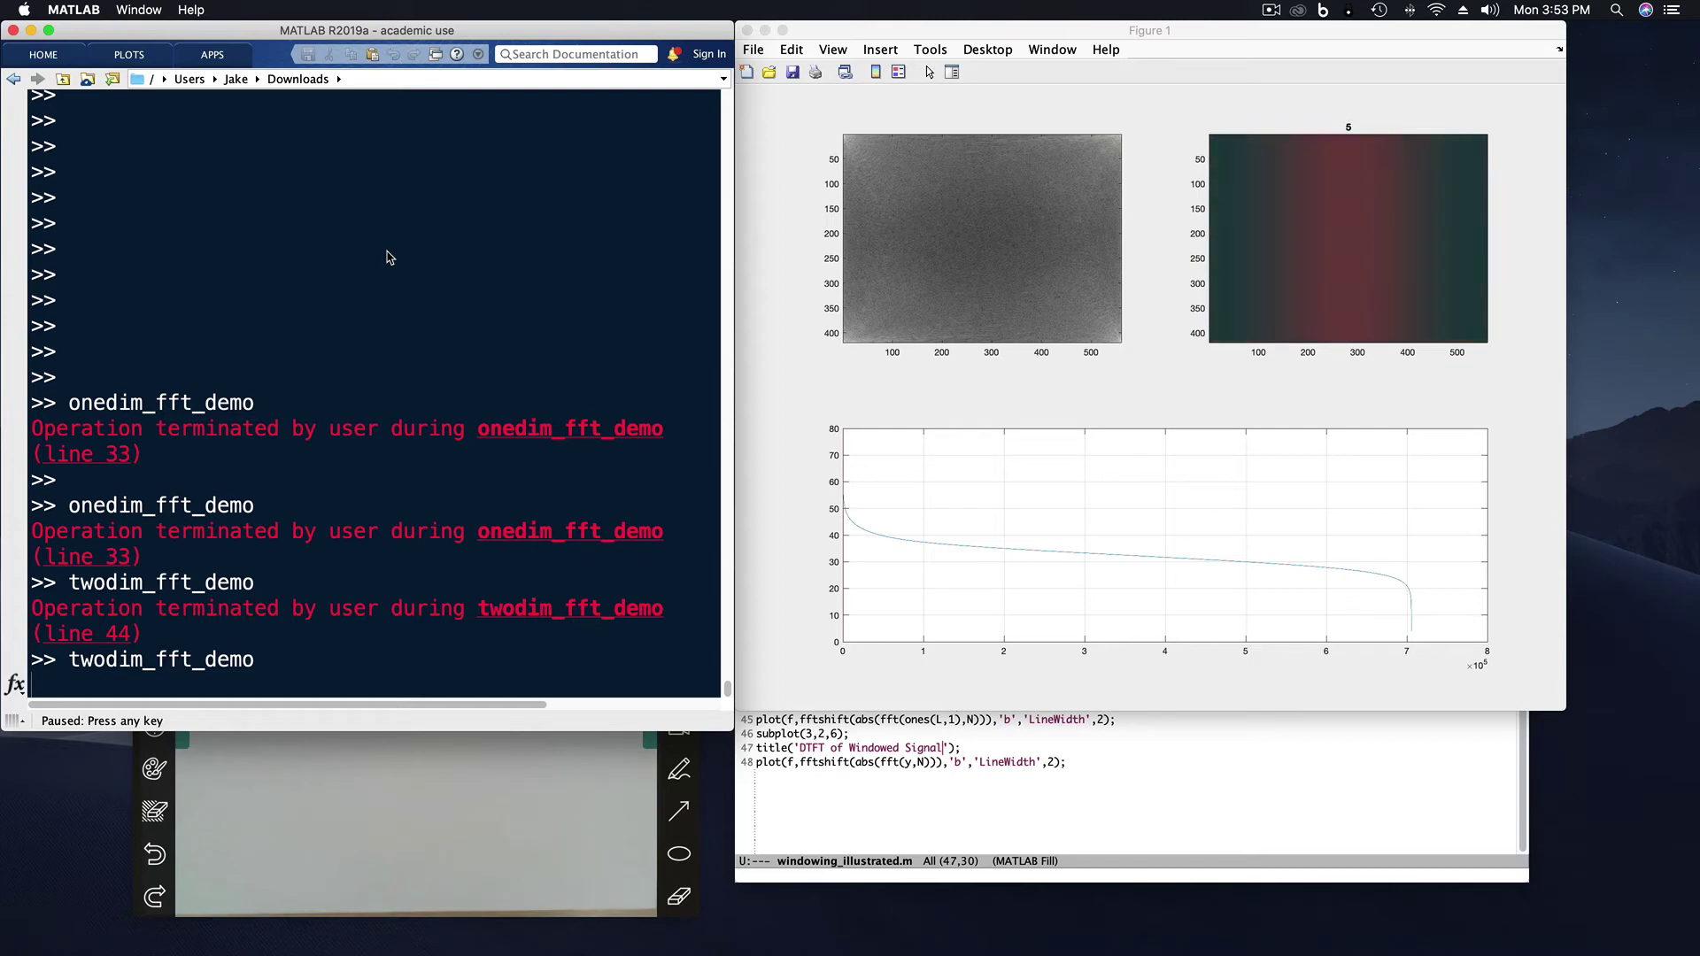
key(space)
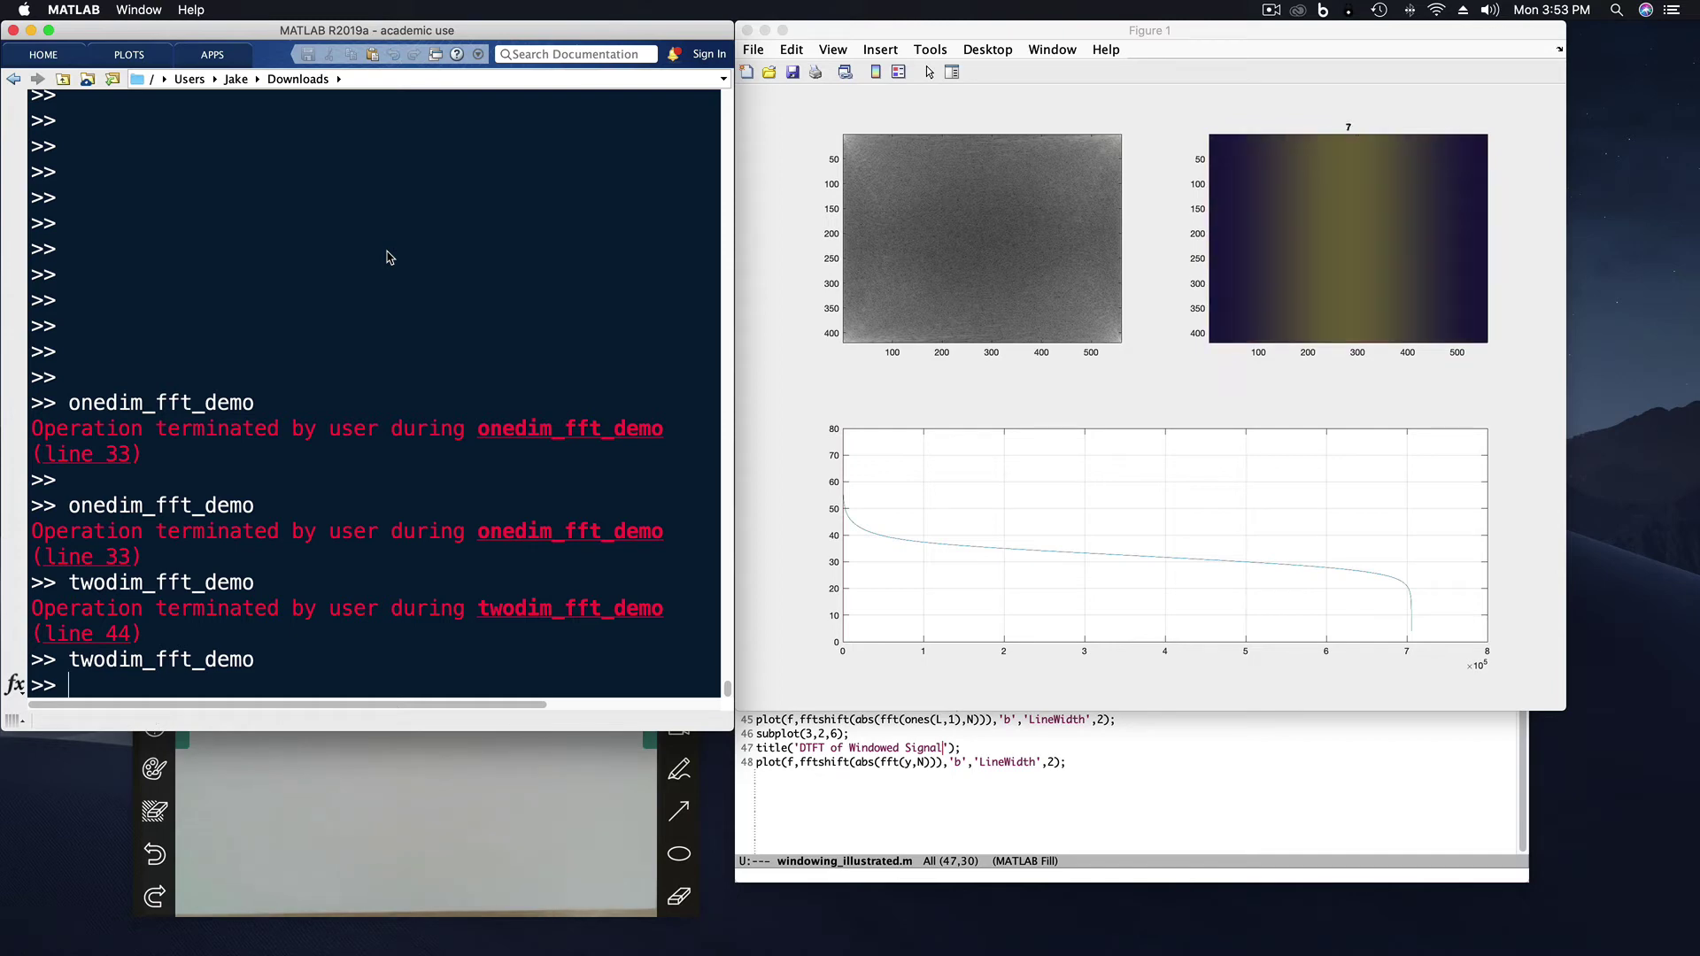
key(space)
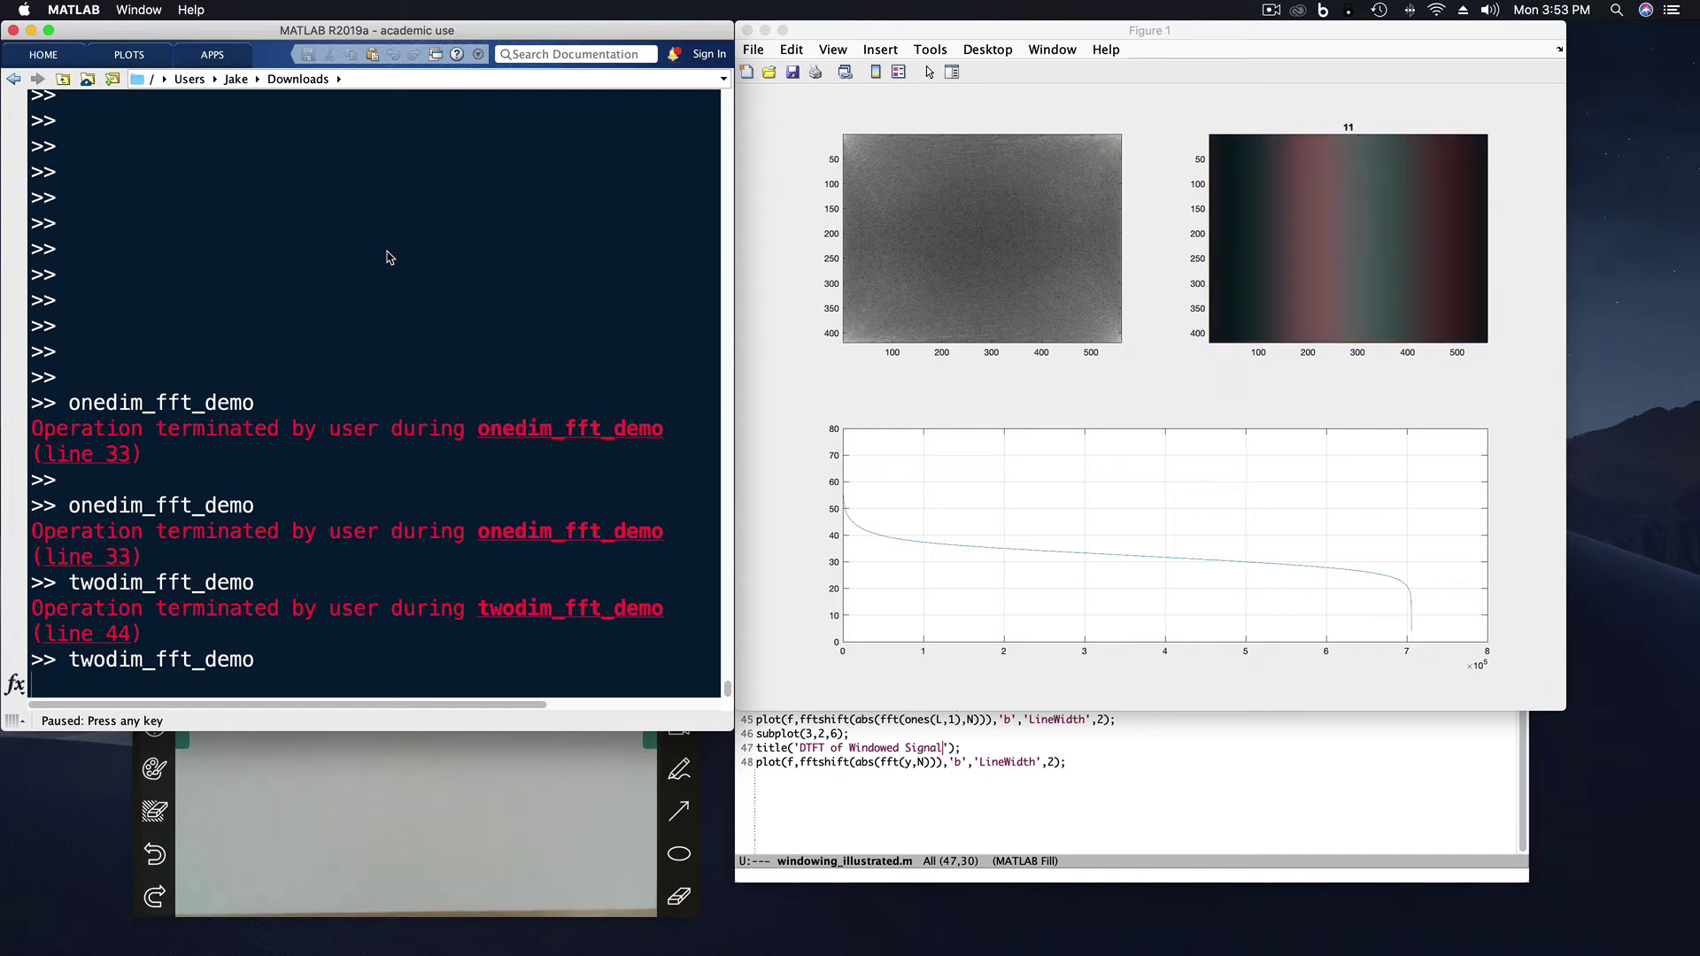
key(Return)
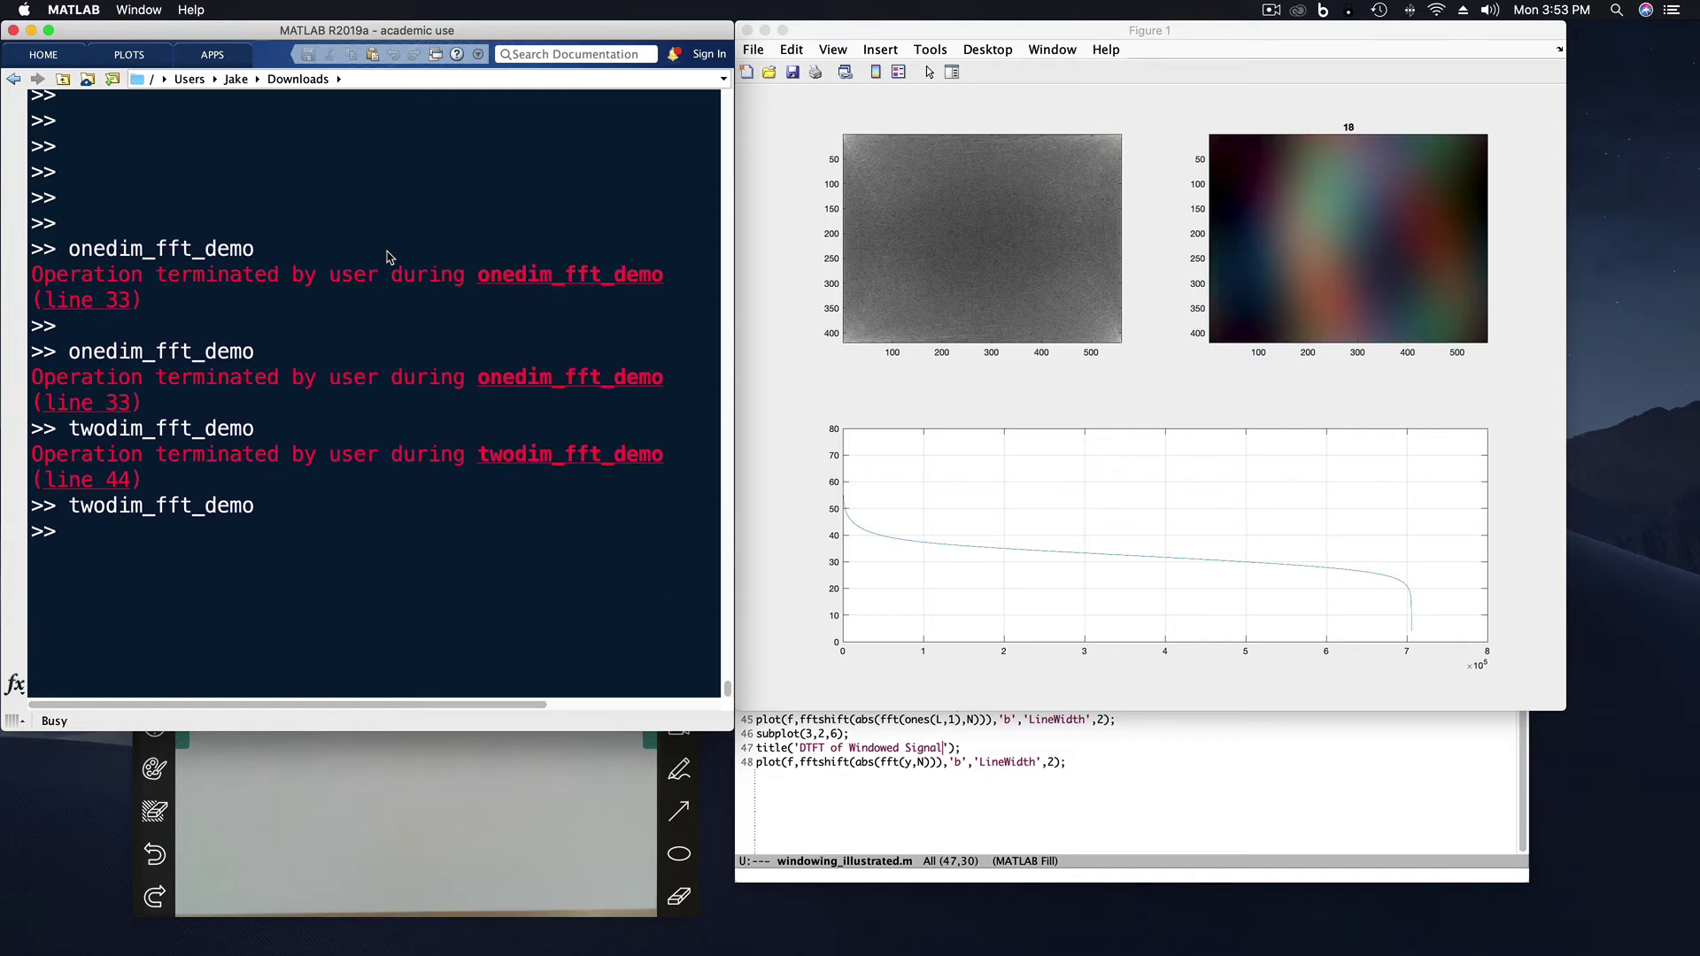
key(Return)
key(Return)
key(Return)
key(Return)
key(Return)
key(Return)
key(Return)
key(Return)
key(Return)
key(Return)
key(Return)
key(Return)
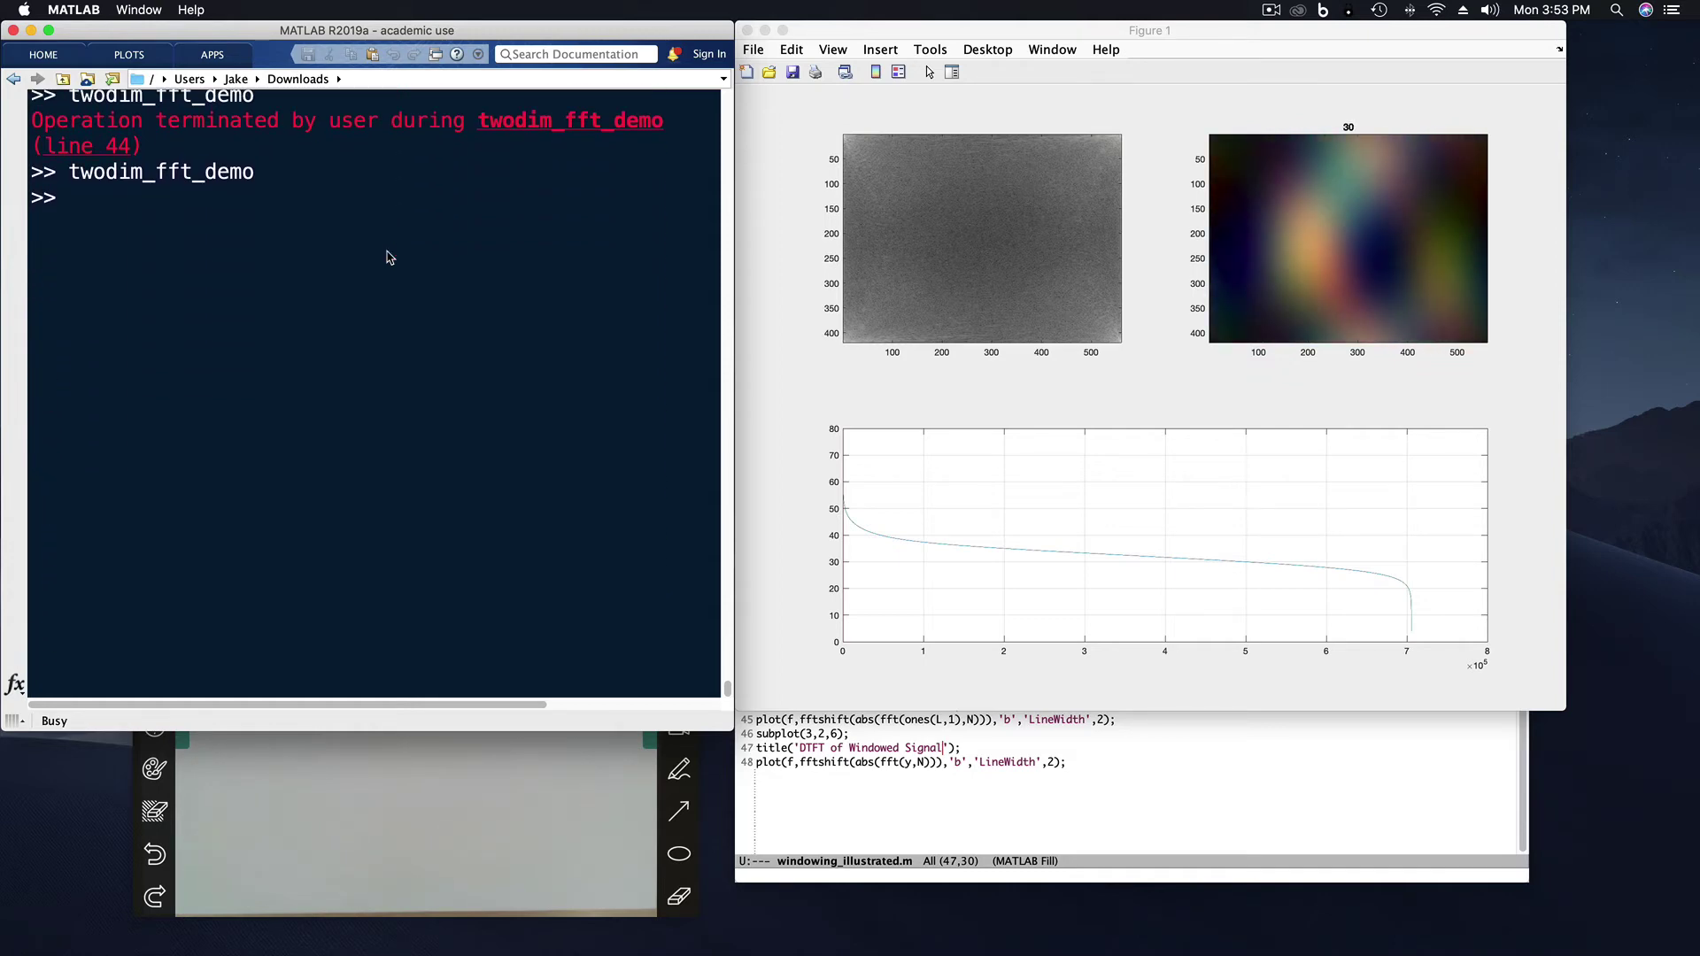
key(Return)
key(Return)
key(Return)
key(Return)
key(Return)
key(Return)
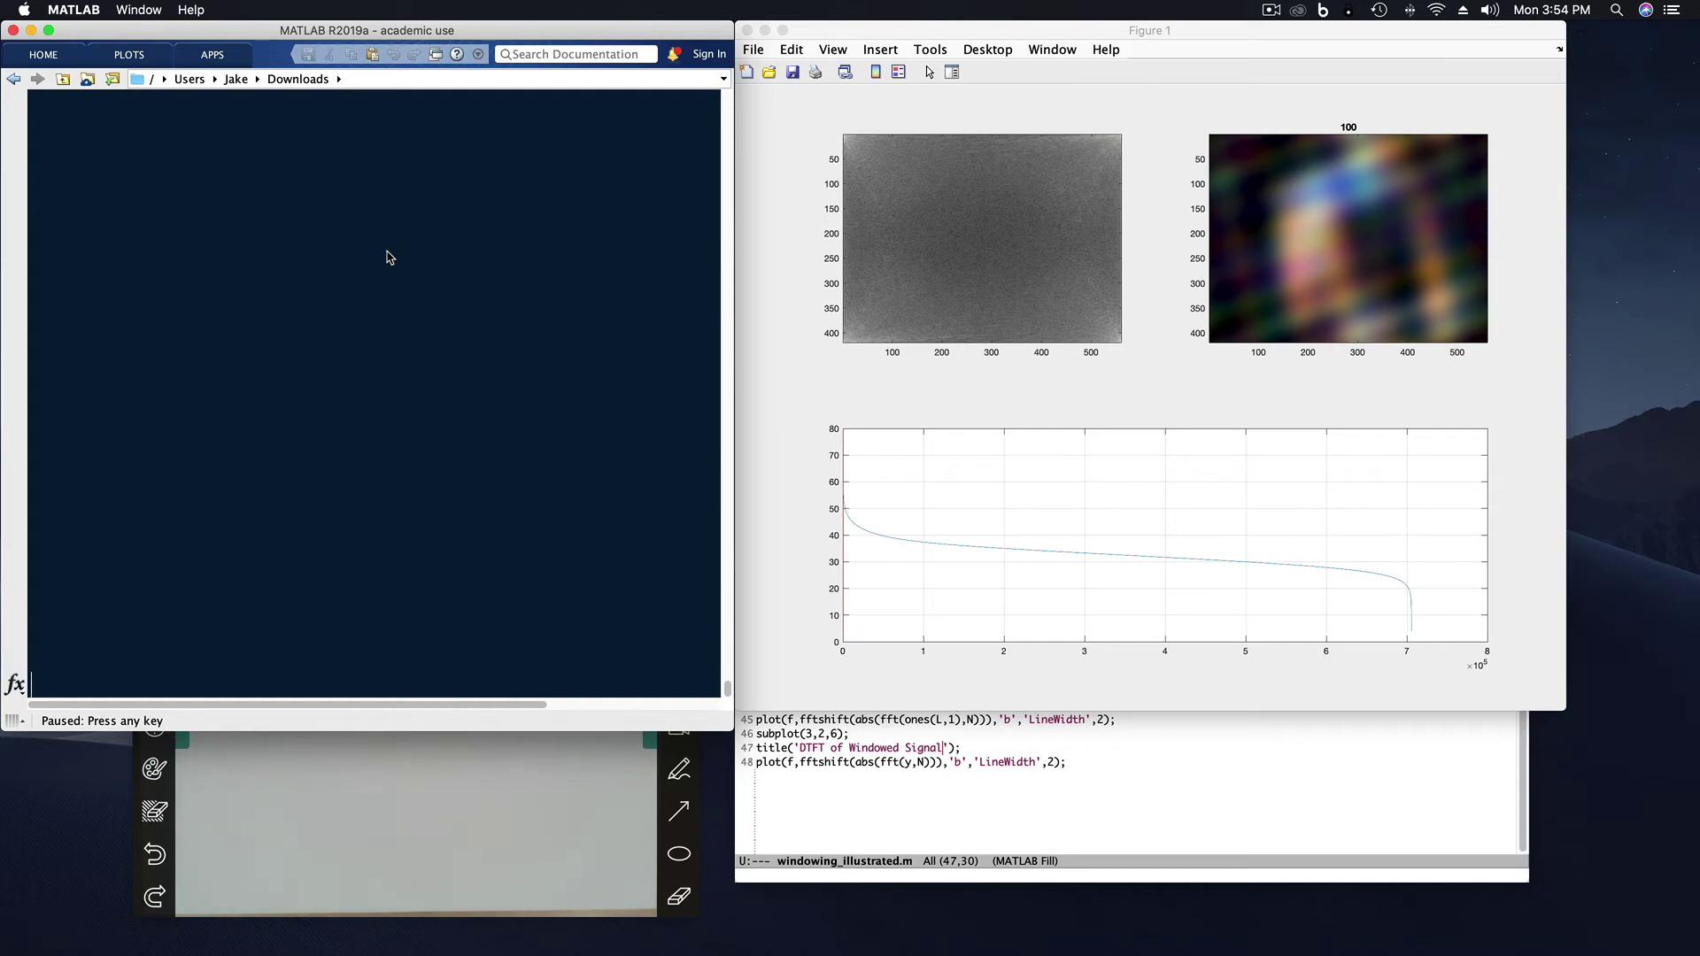
key(ctrl+c)
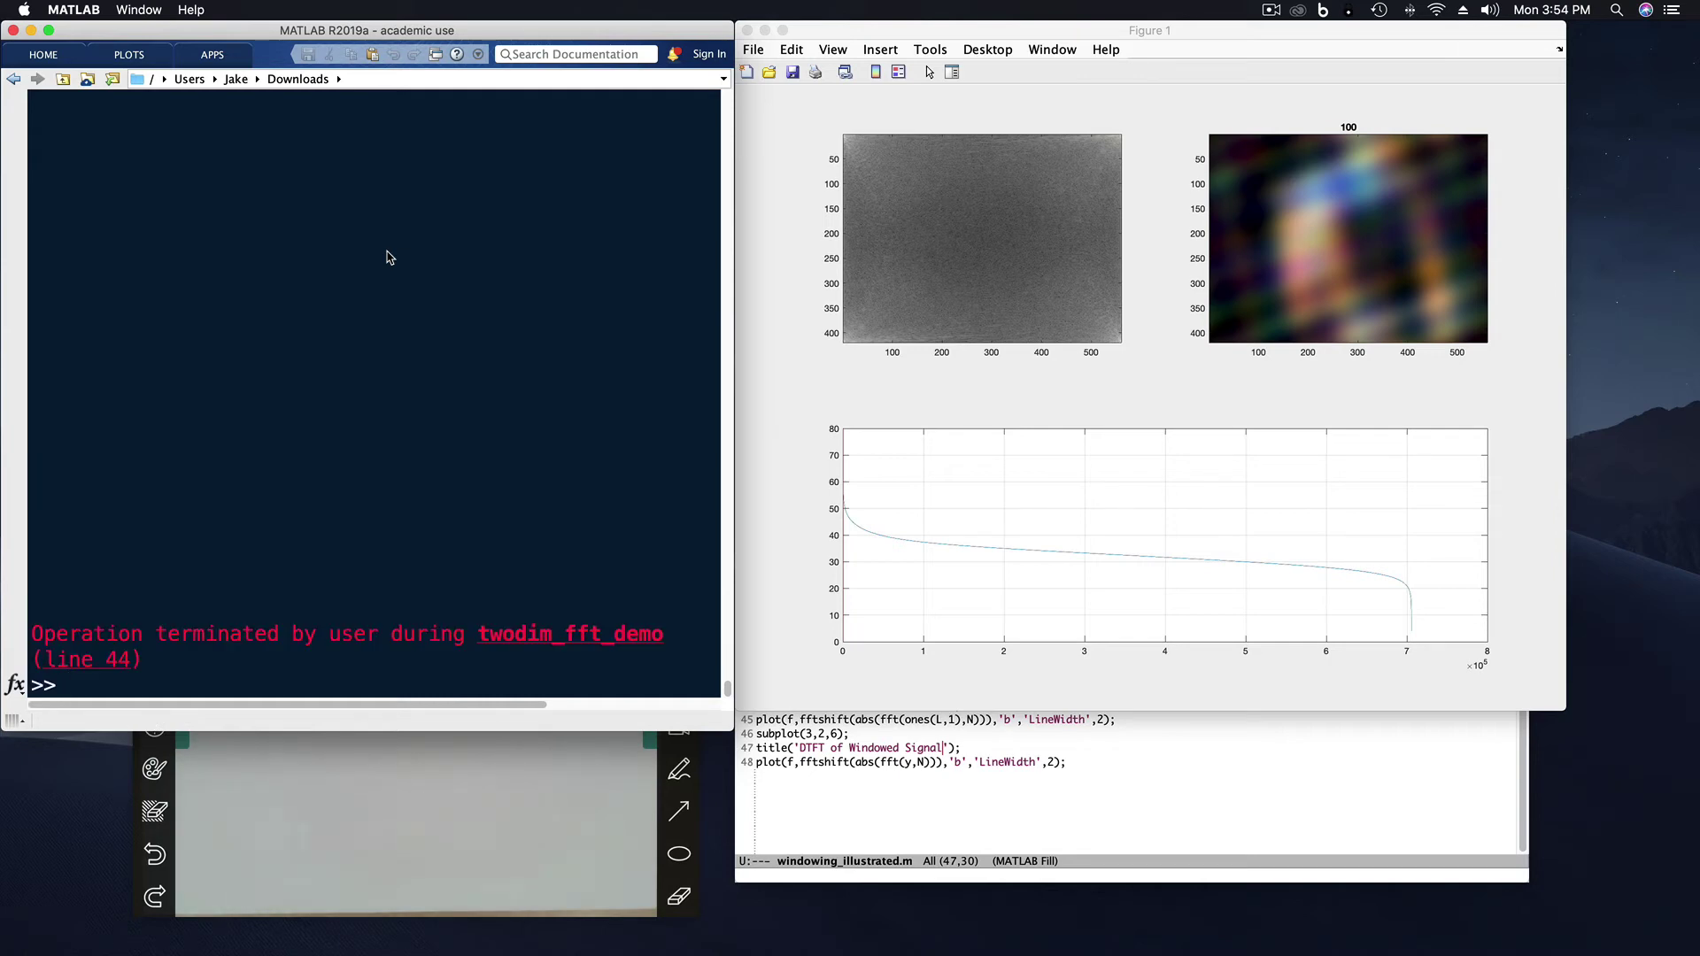
Step: Run twodim_fft_basis and view basis stripes for (4,2), (9,2), (13,2), (19,2), (22,1), then (2,1)
key(Up)
key(Up)
key(Up)
key(Up)
key(Up)
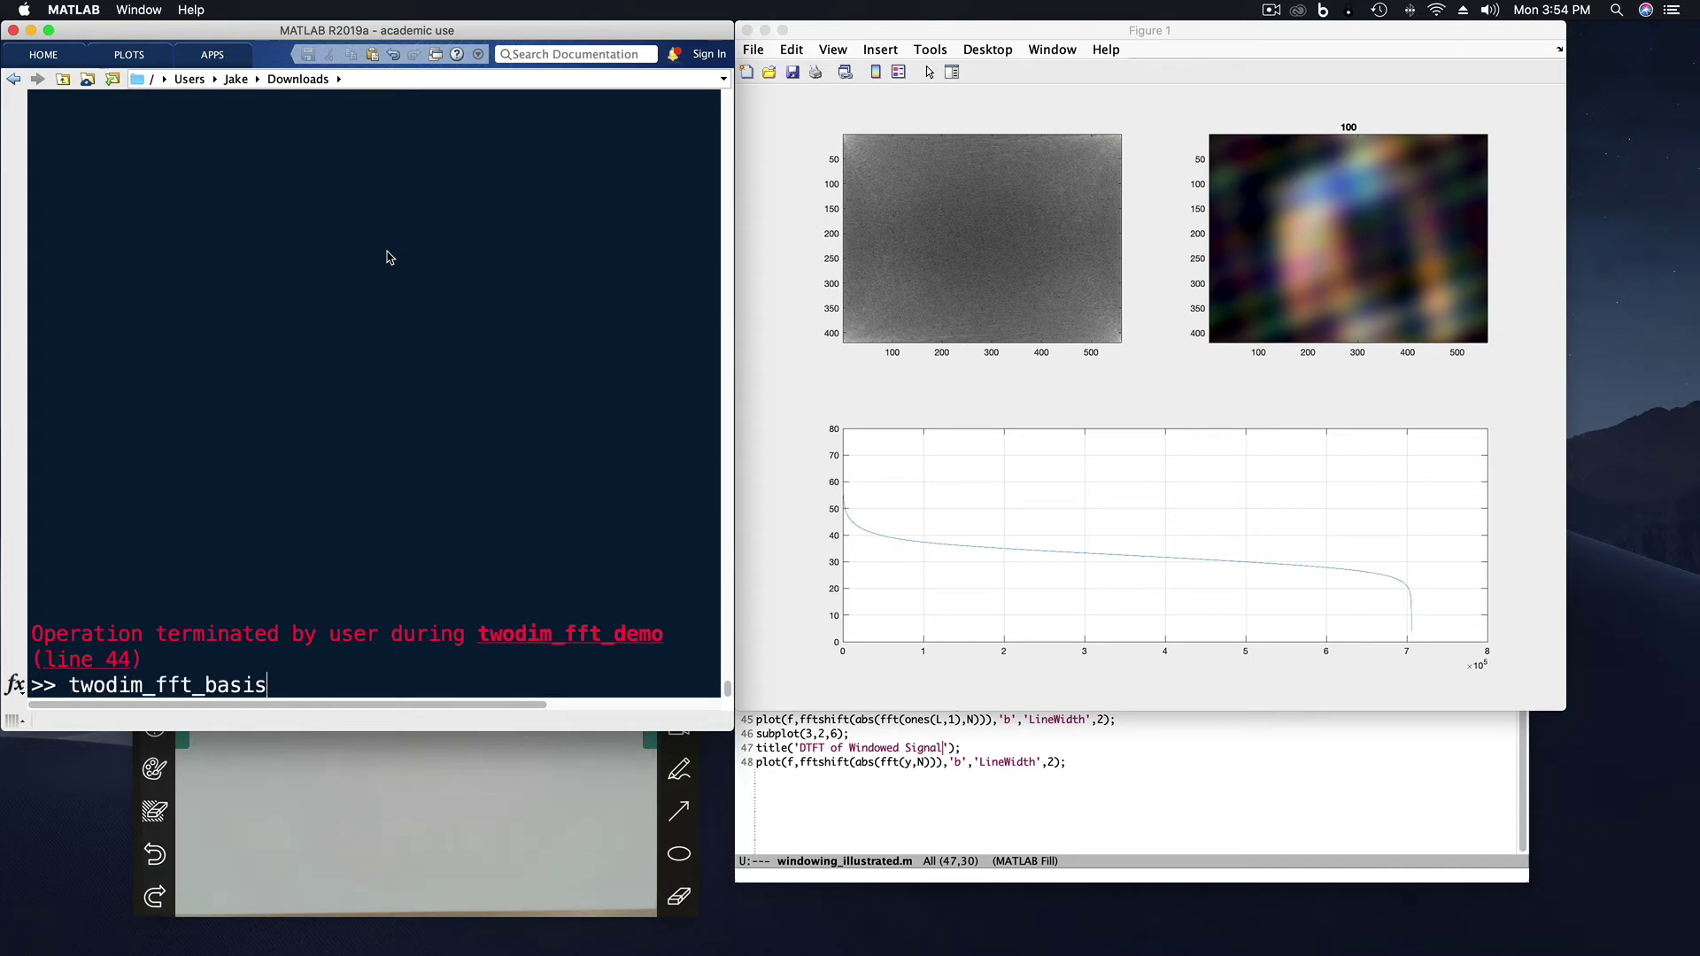
key(Return)
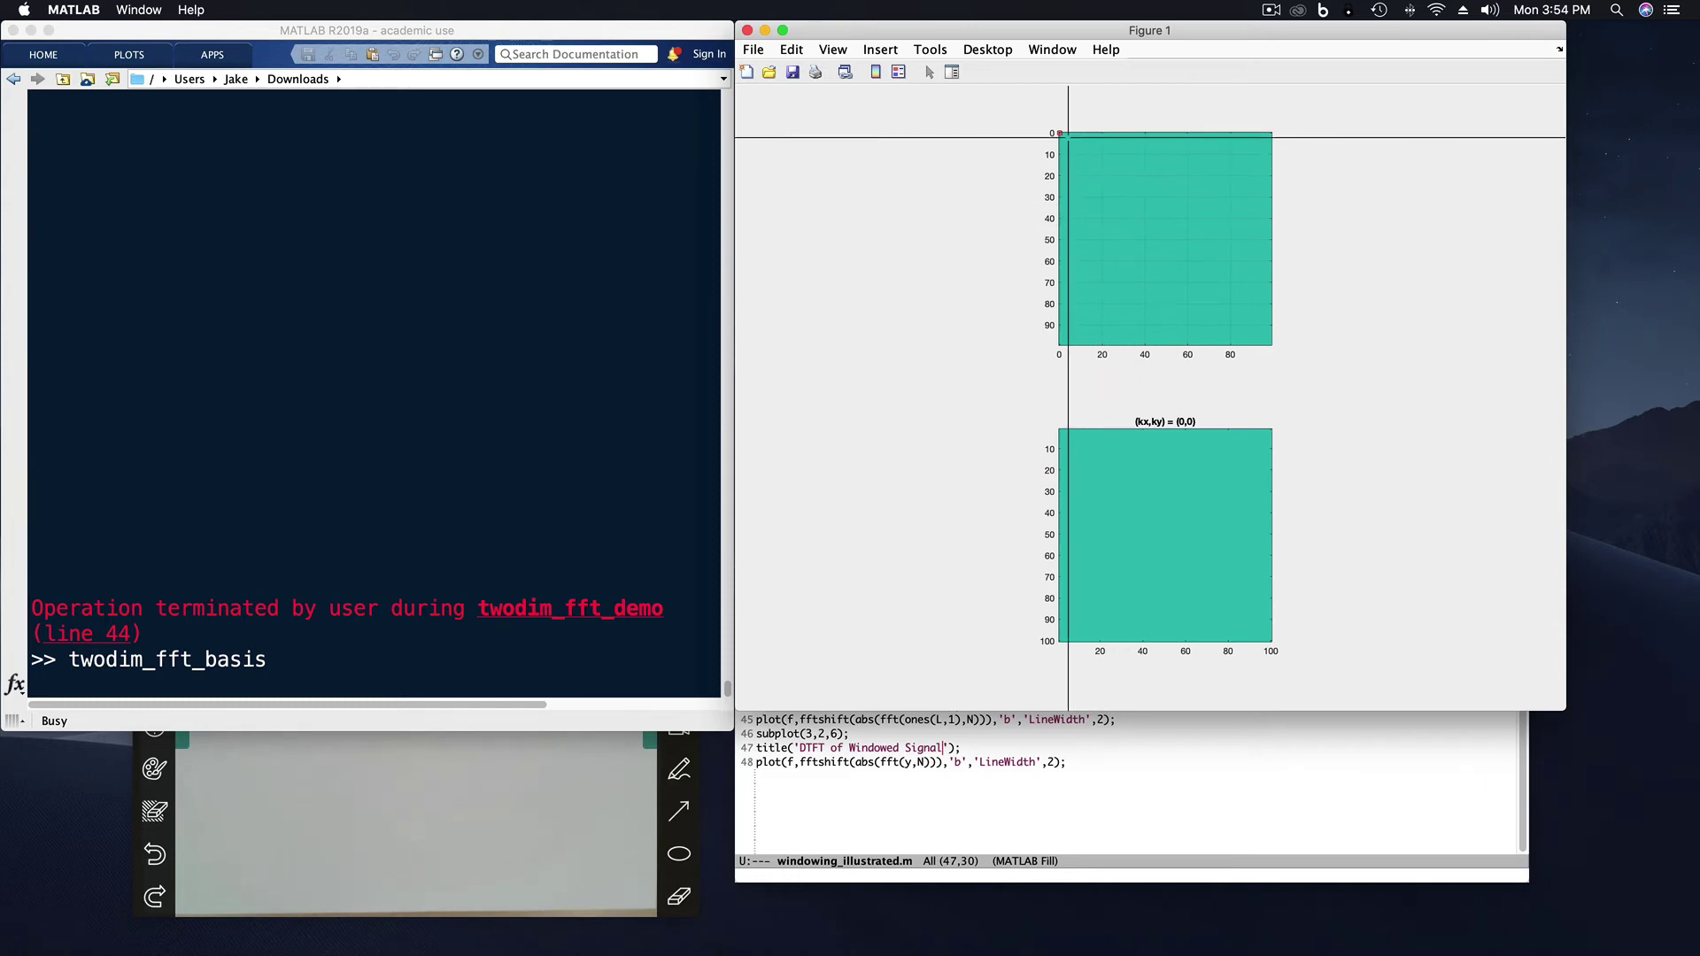
click(1068, 137)
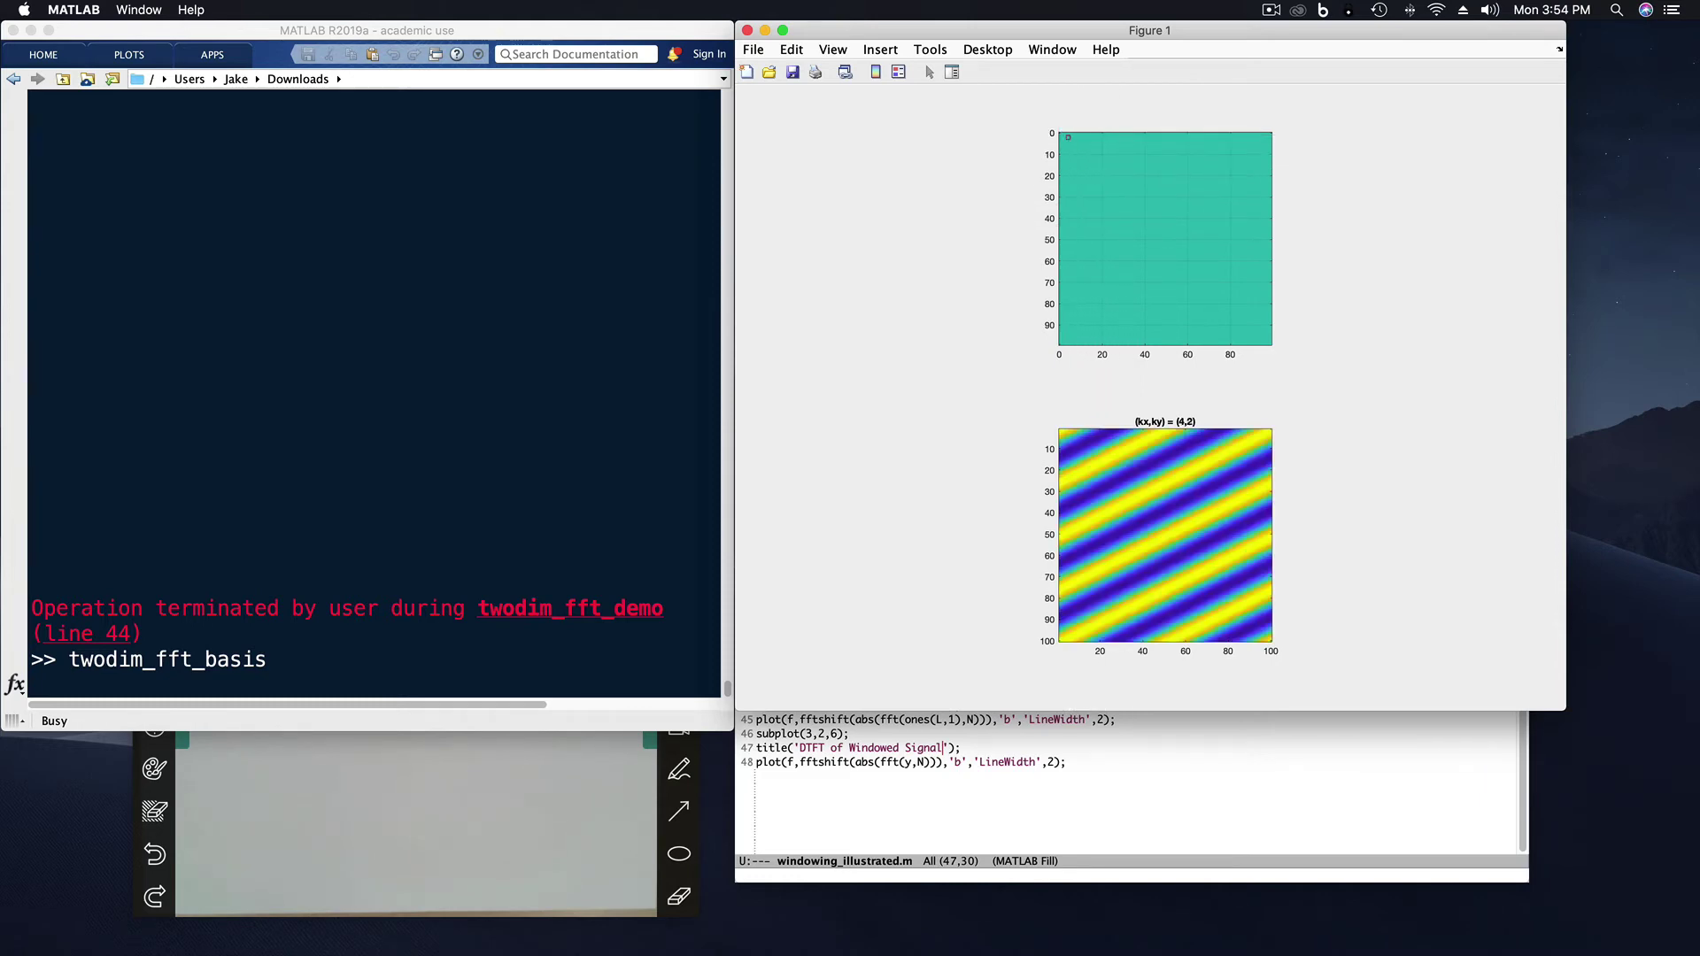
click(1079, 137)
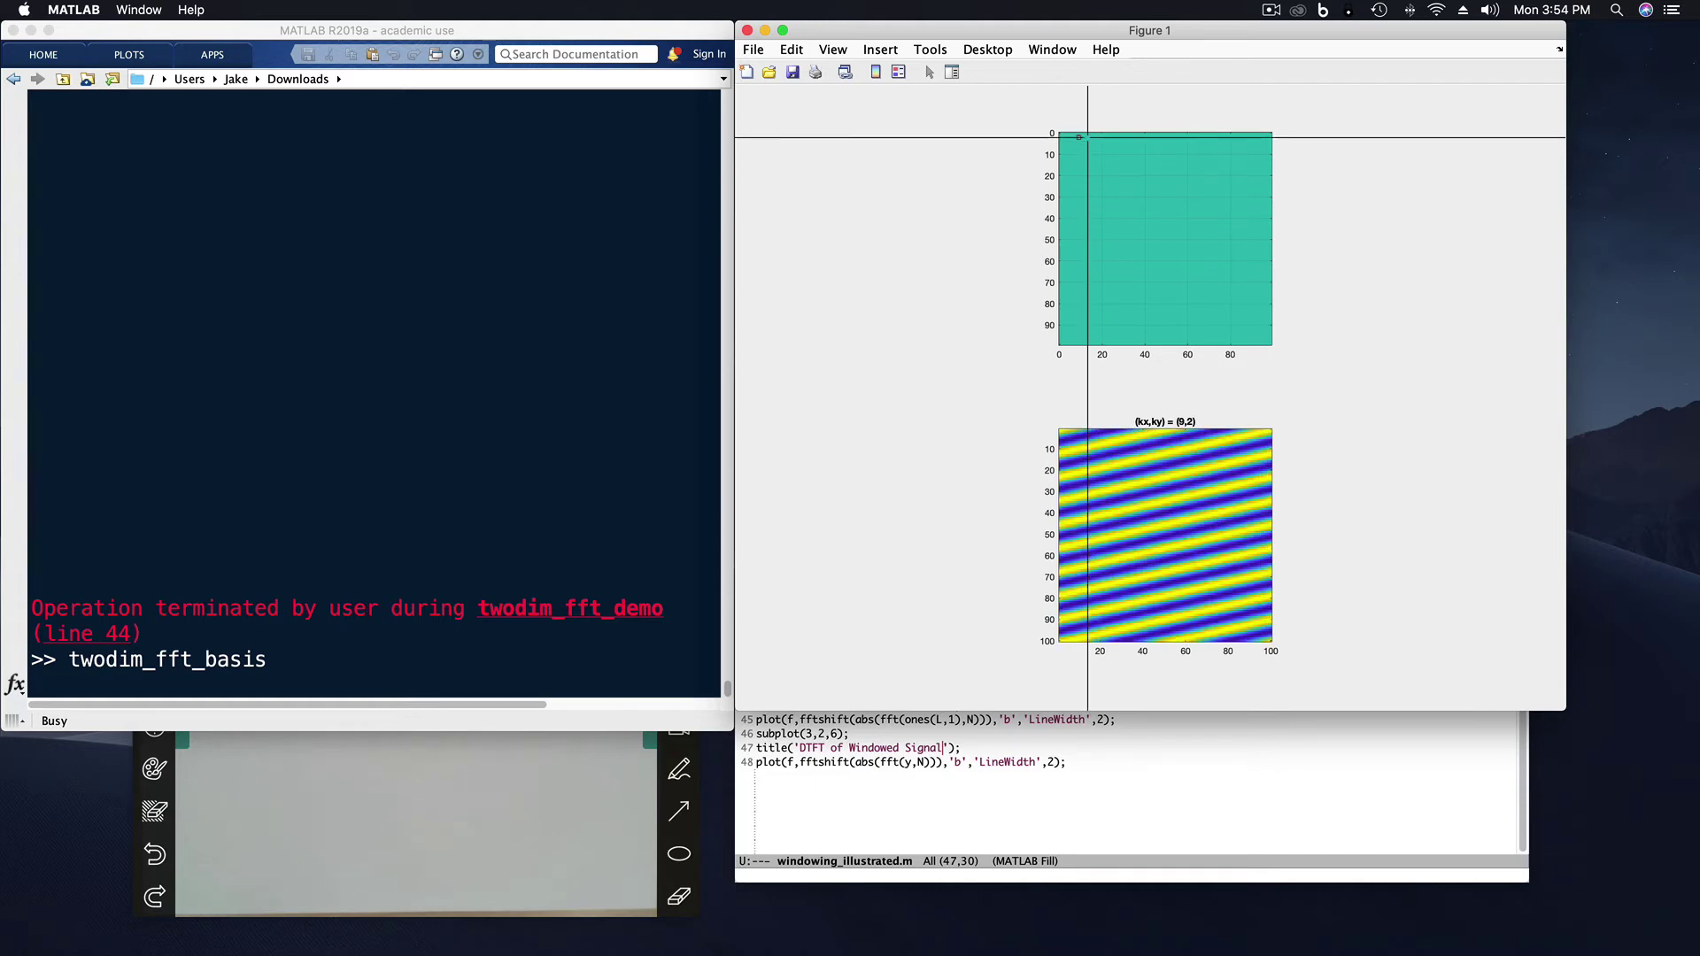
click(1087, 138)
click(1100, 137)
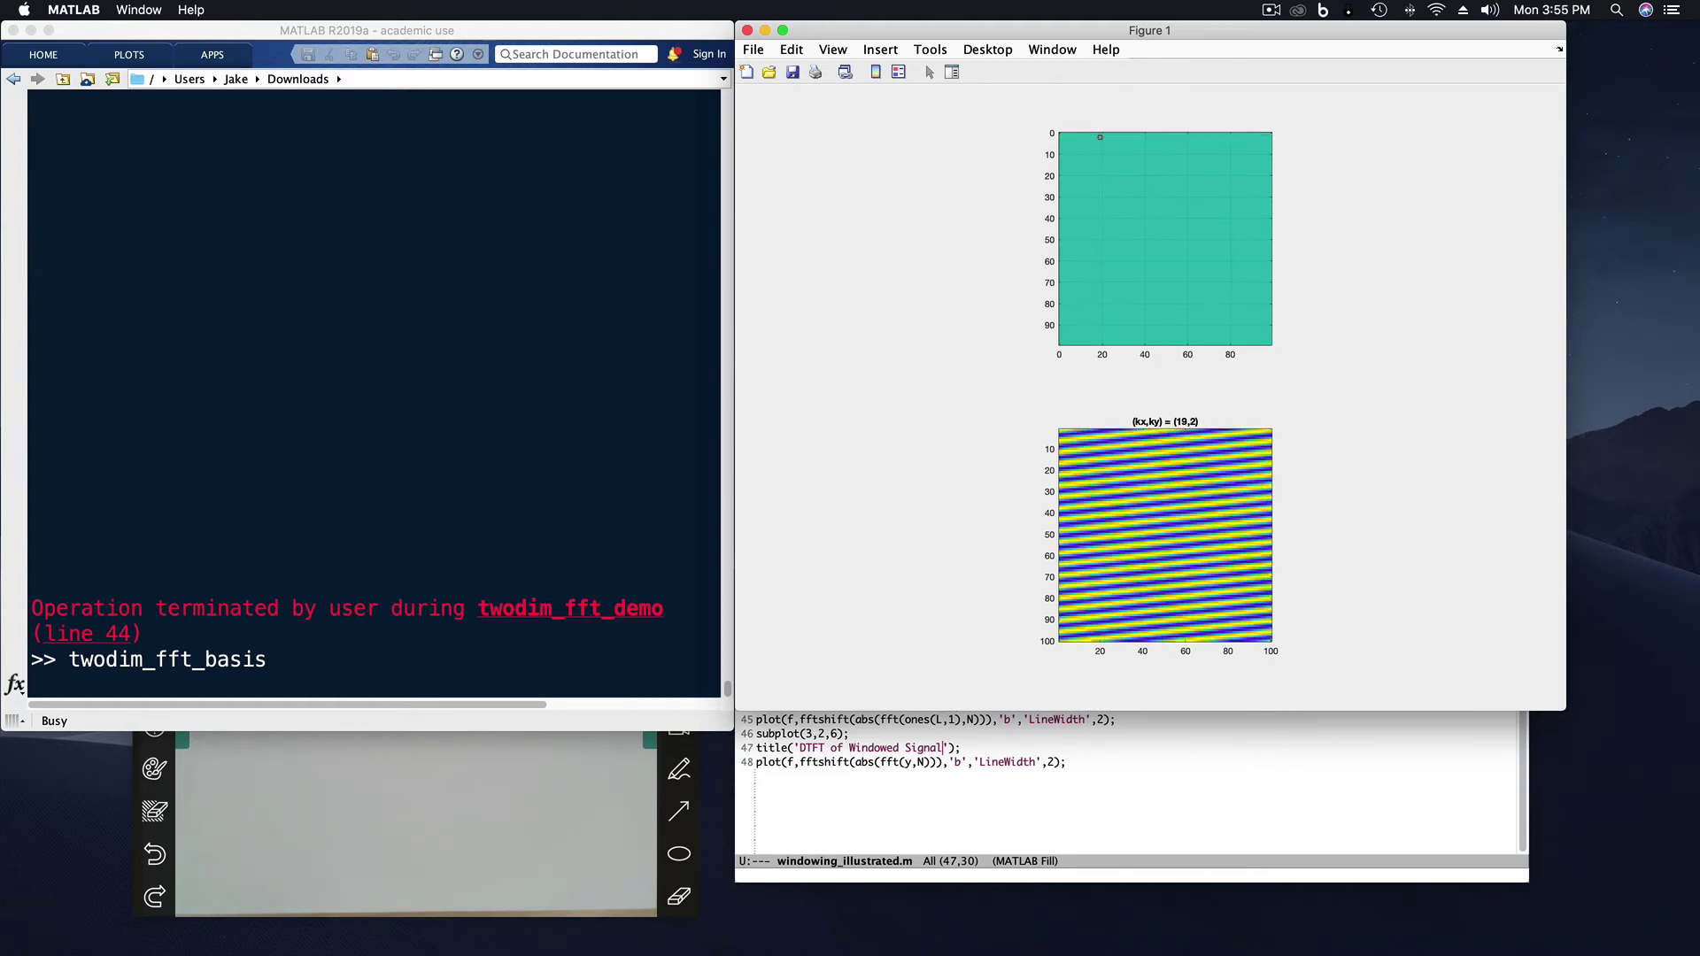
click(1105, 134)
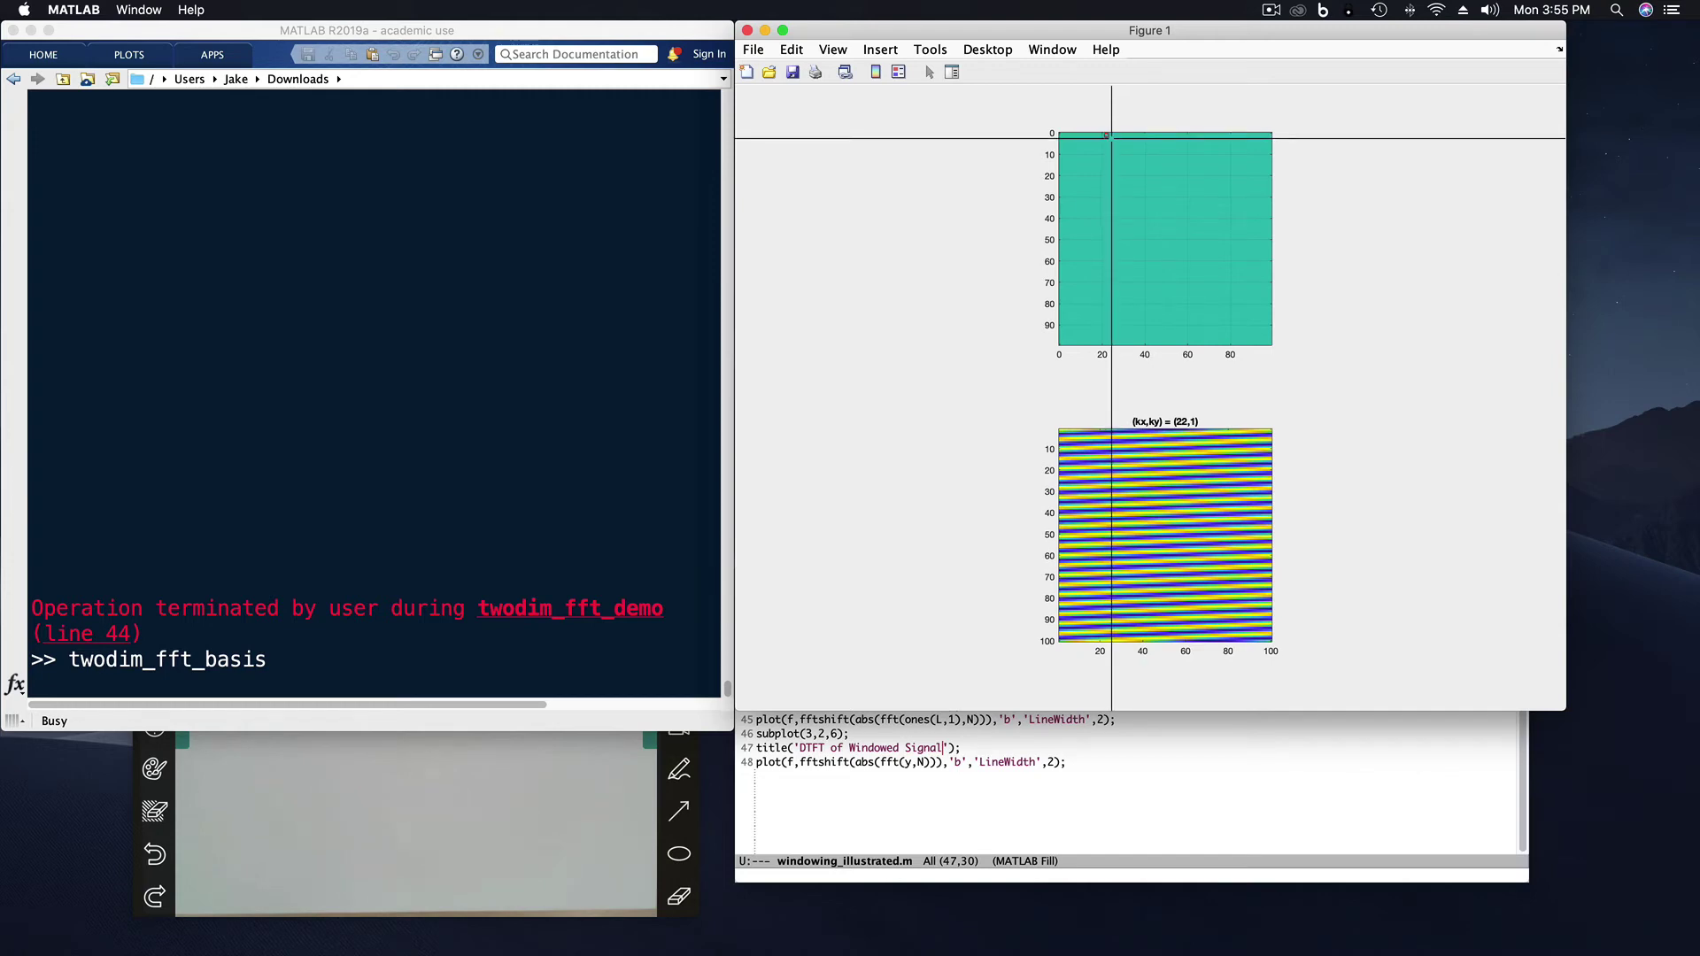
click(1064, 134)
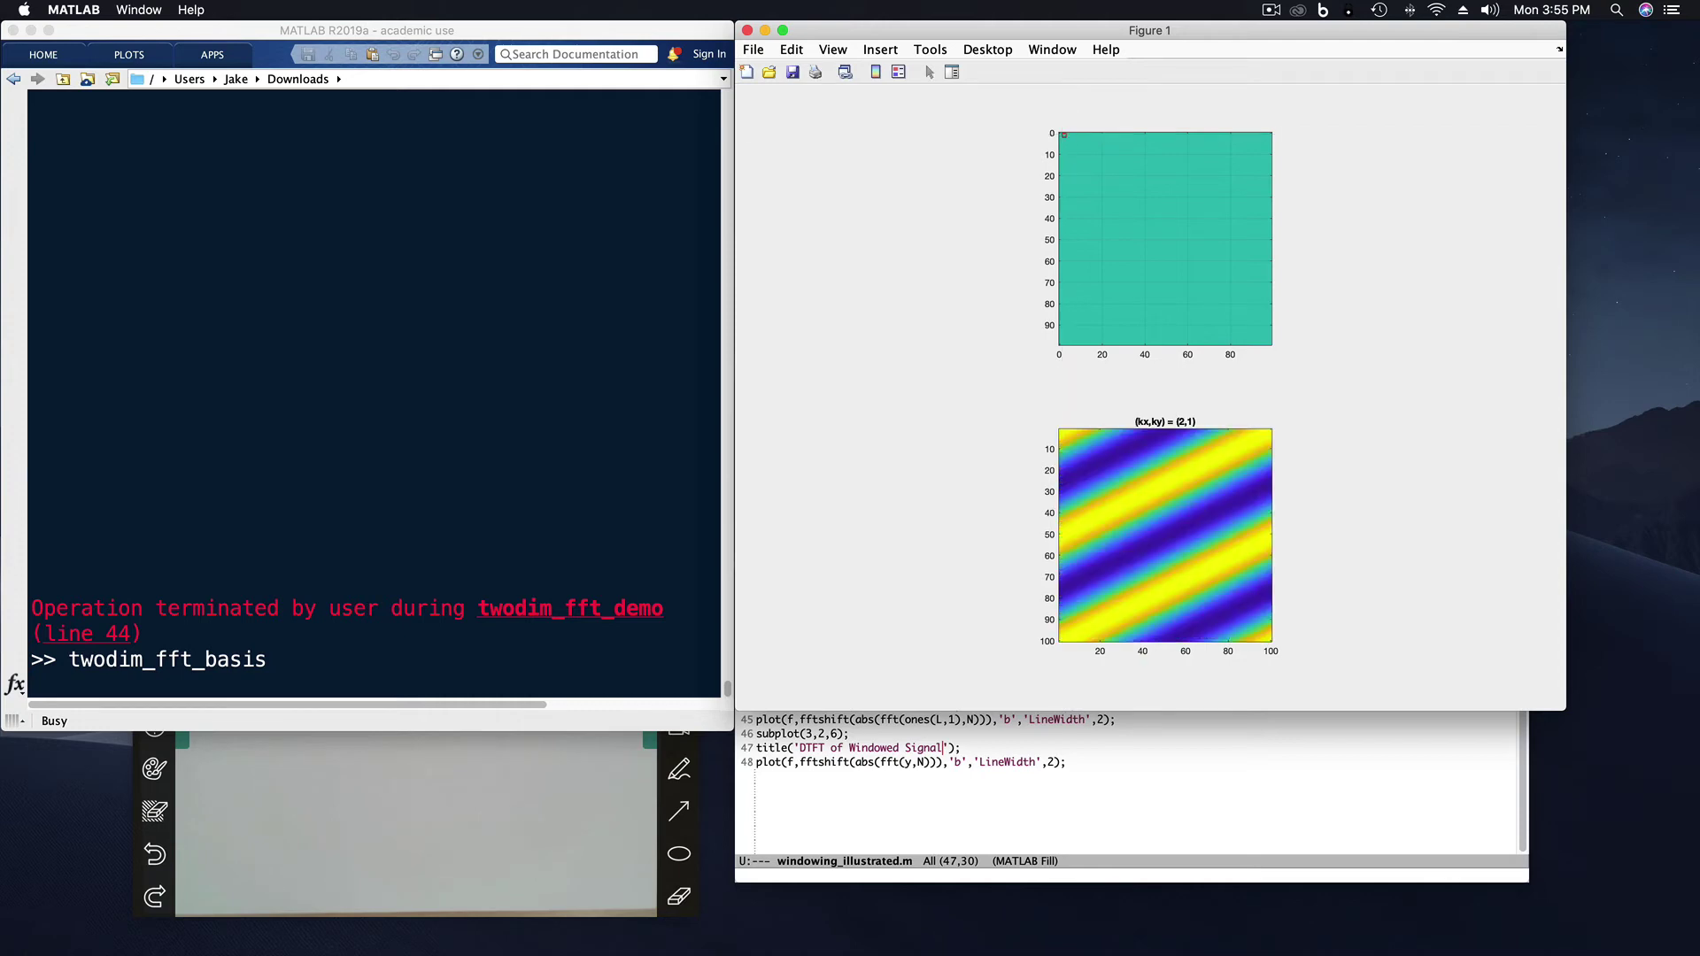
Step: Pick frequencies (1,1) then (10,1) to show the dense diagonal stripe basis image
click(1061, 134)
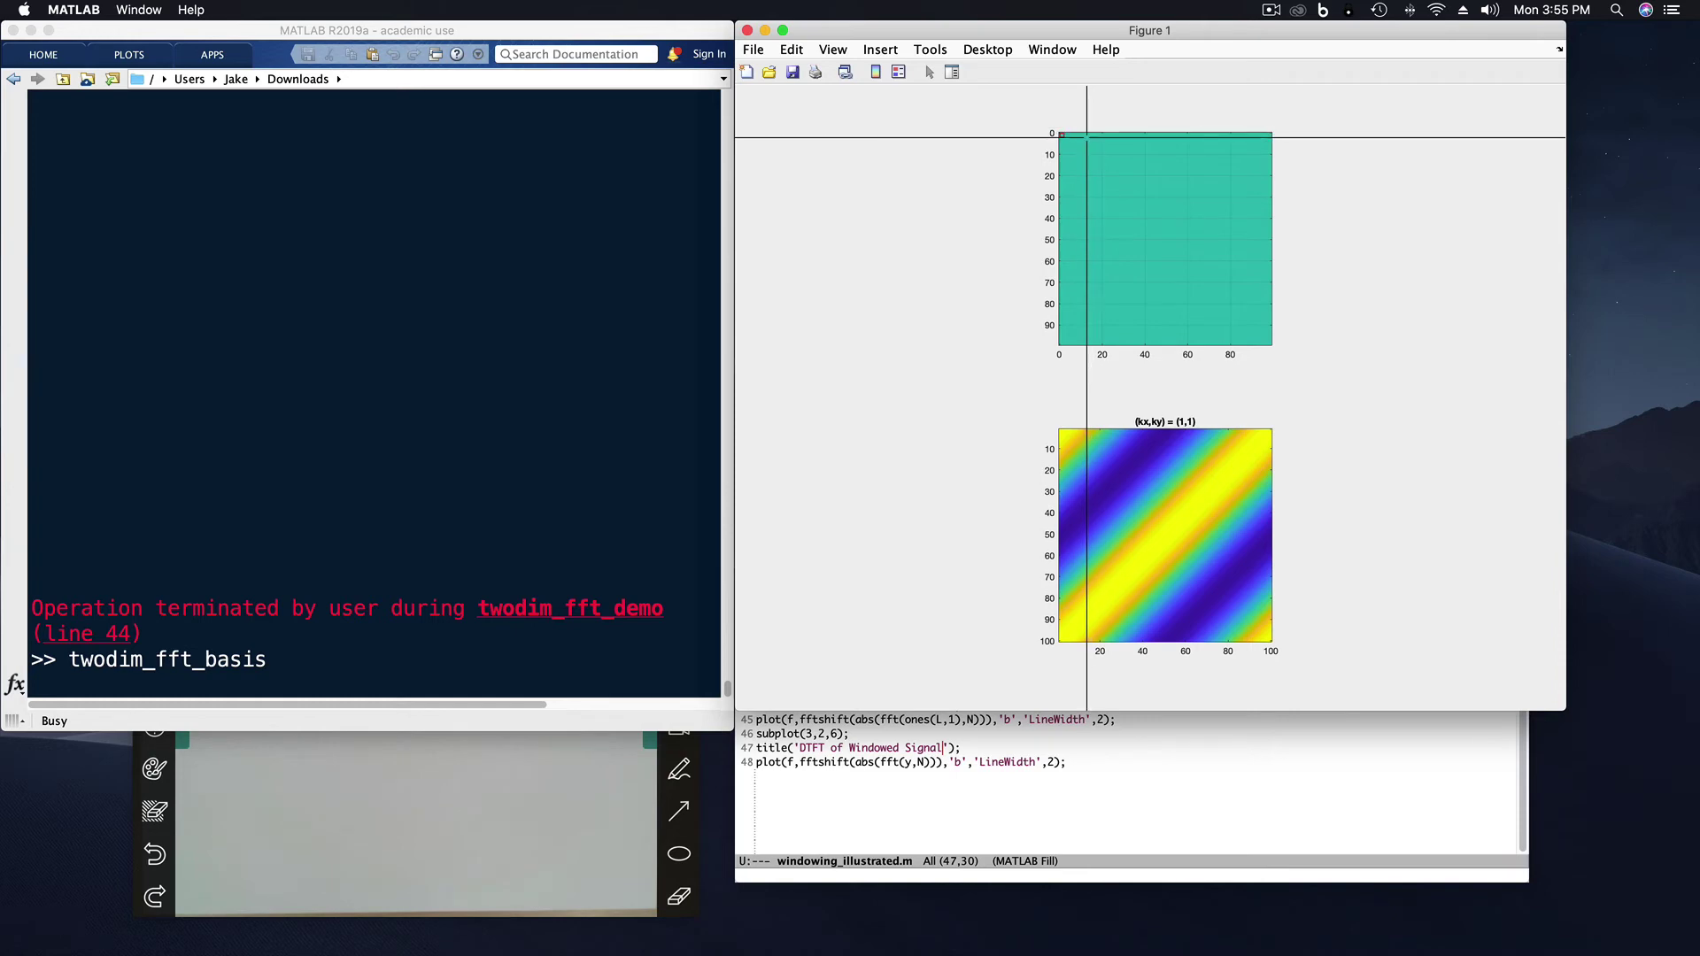
click(1080, 135)
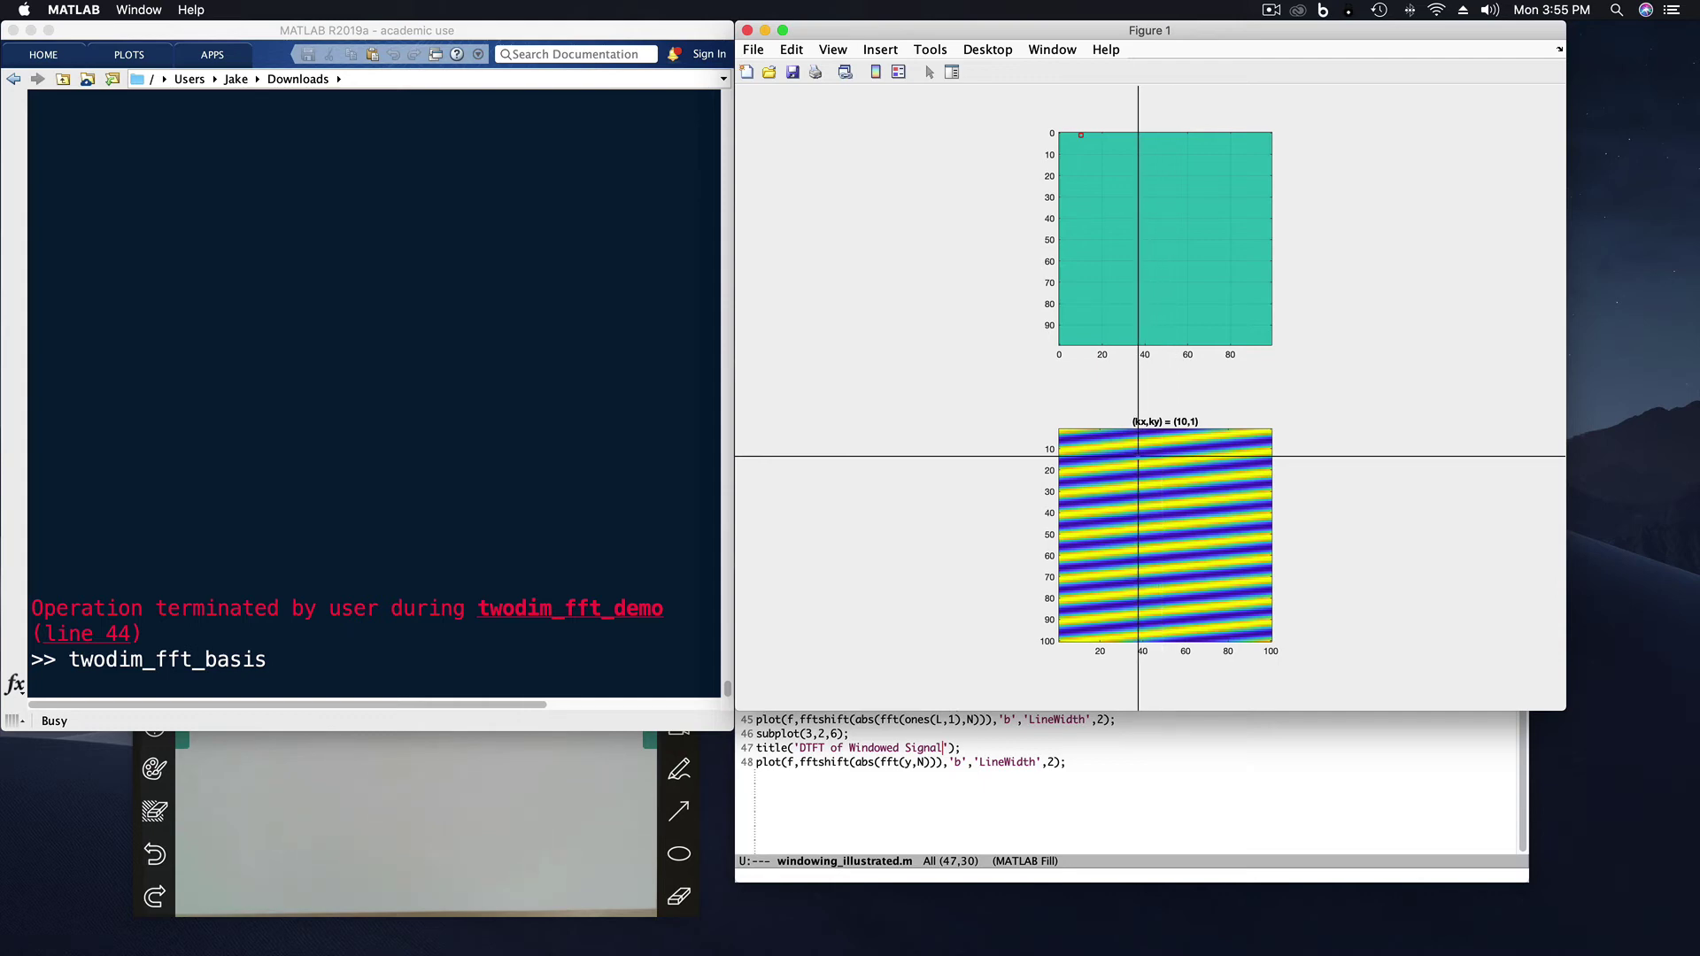
Step: Pick low frequencies (4,17), (23,8), (12,4) and (4,5) to view their stripe patterns
click(1064, 206)
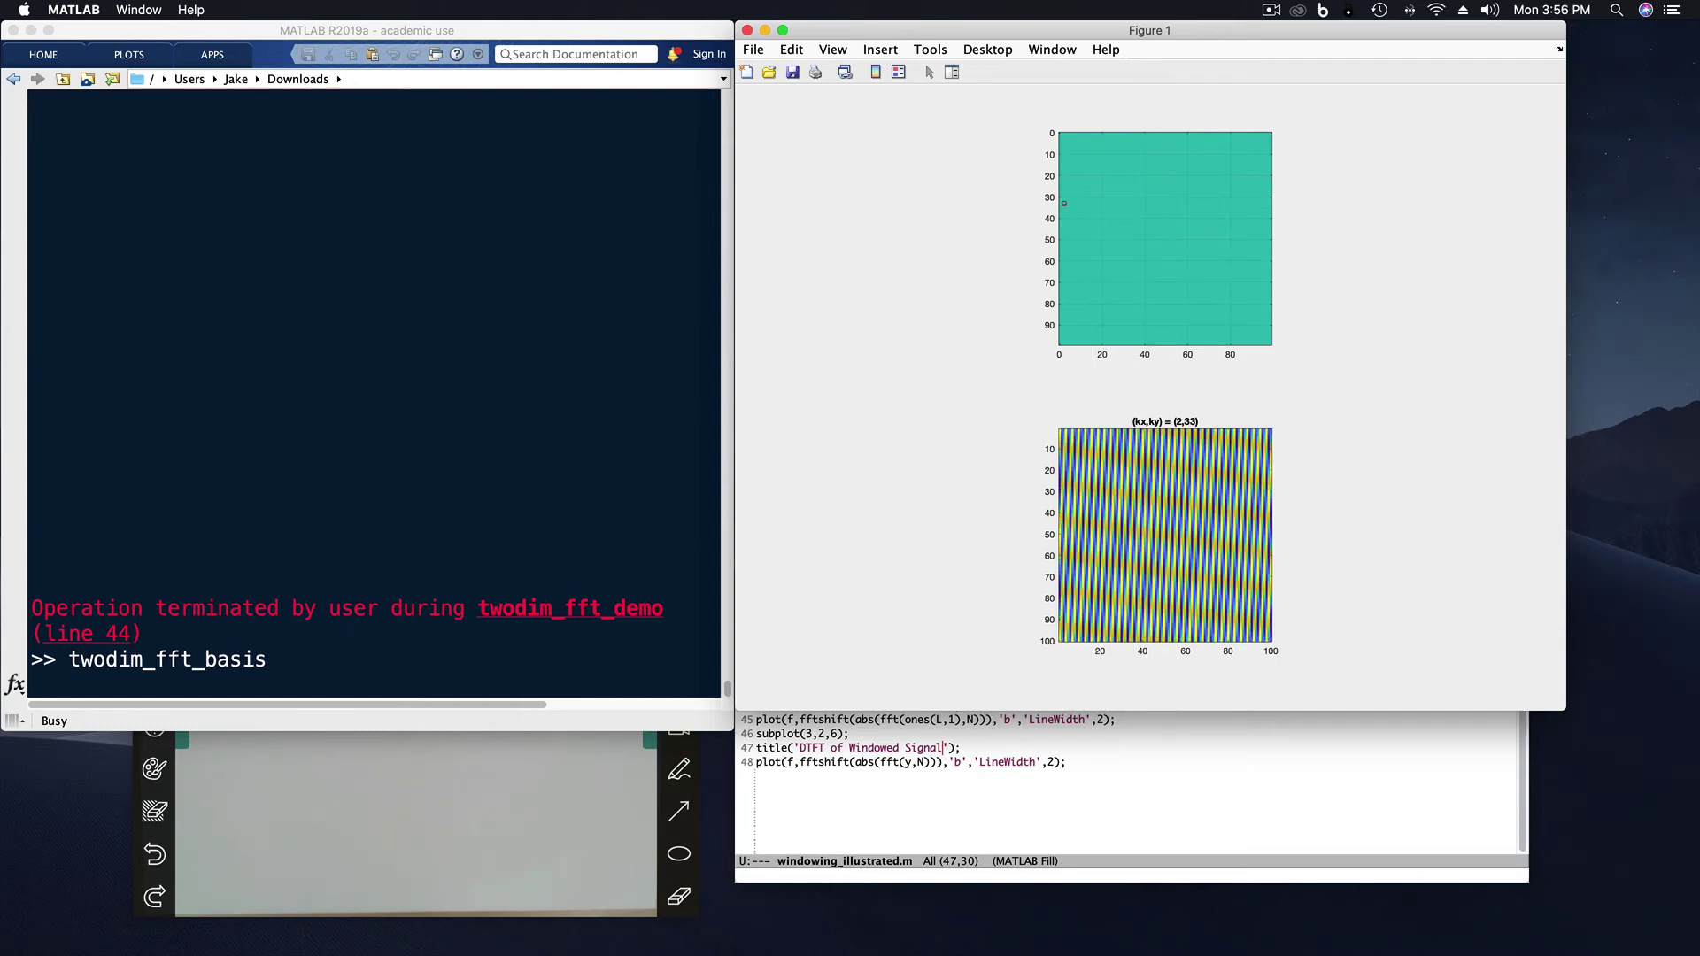
click(1068, 169)
click(1061, 151)
click(1108, 150)
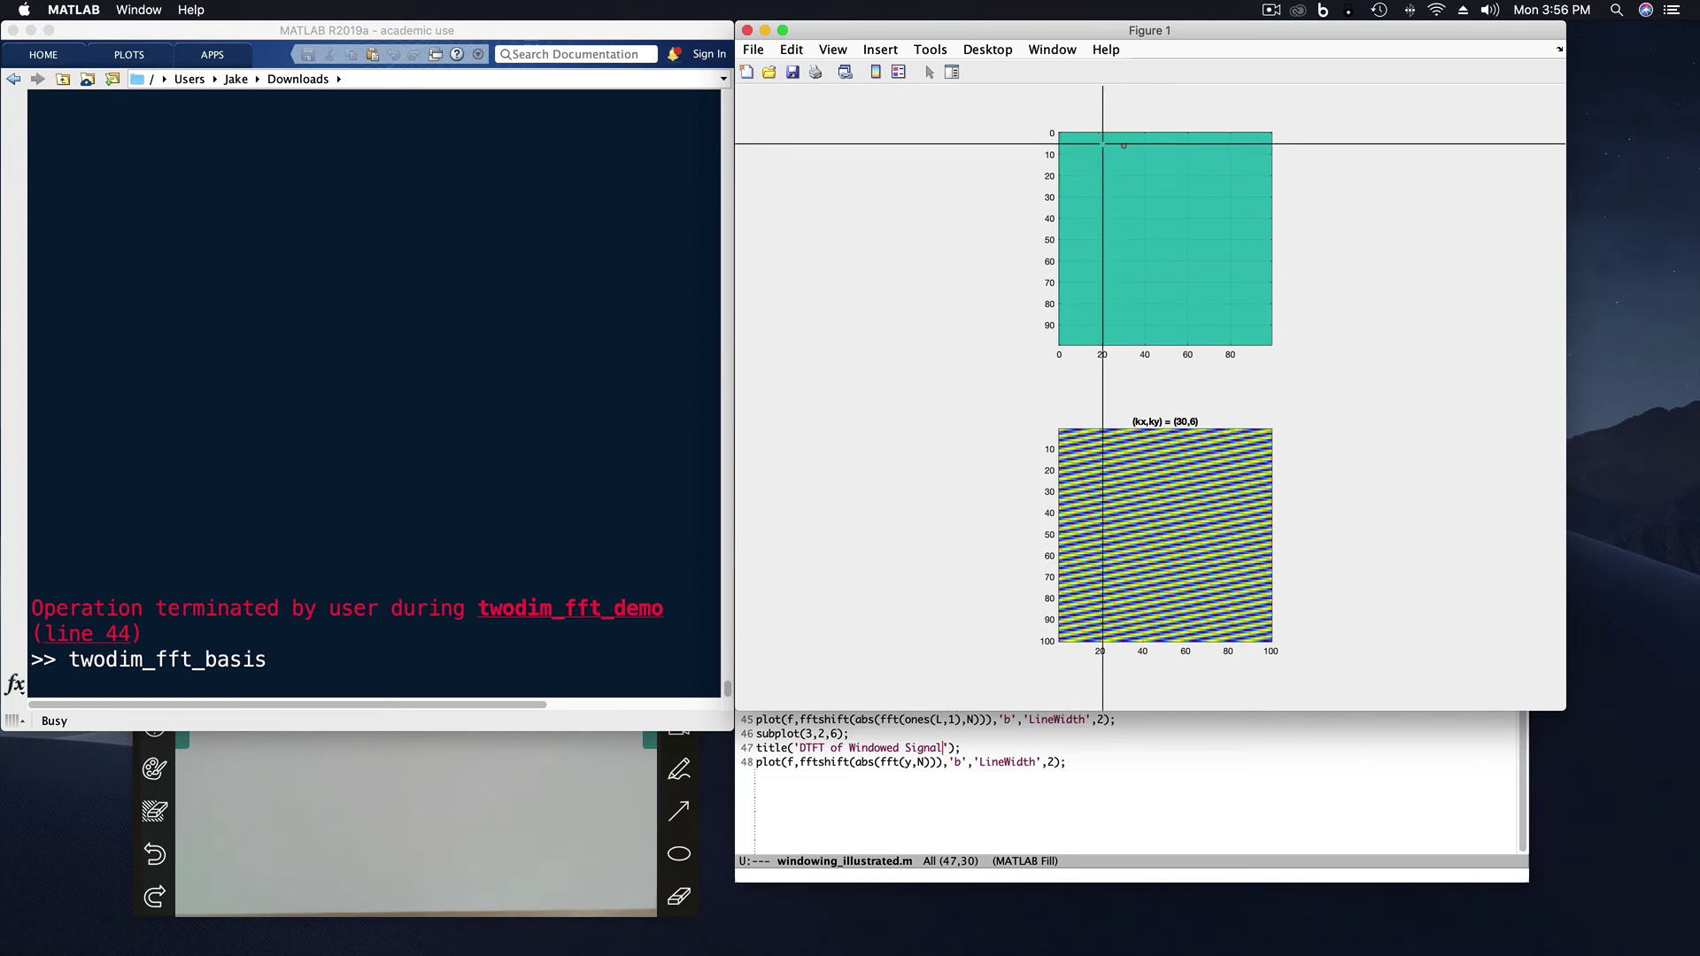
click(1085, 141)
click(1067, 143)
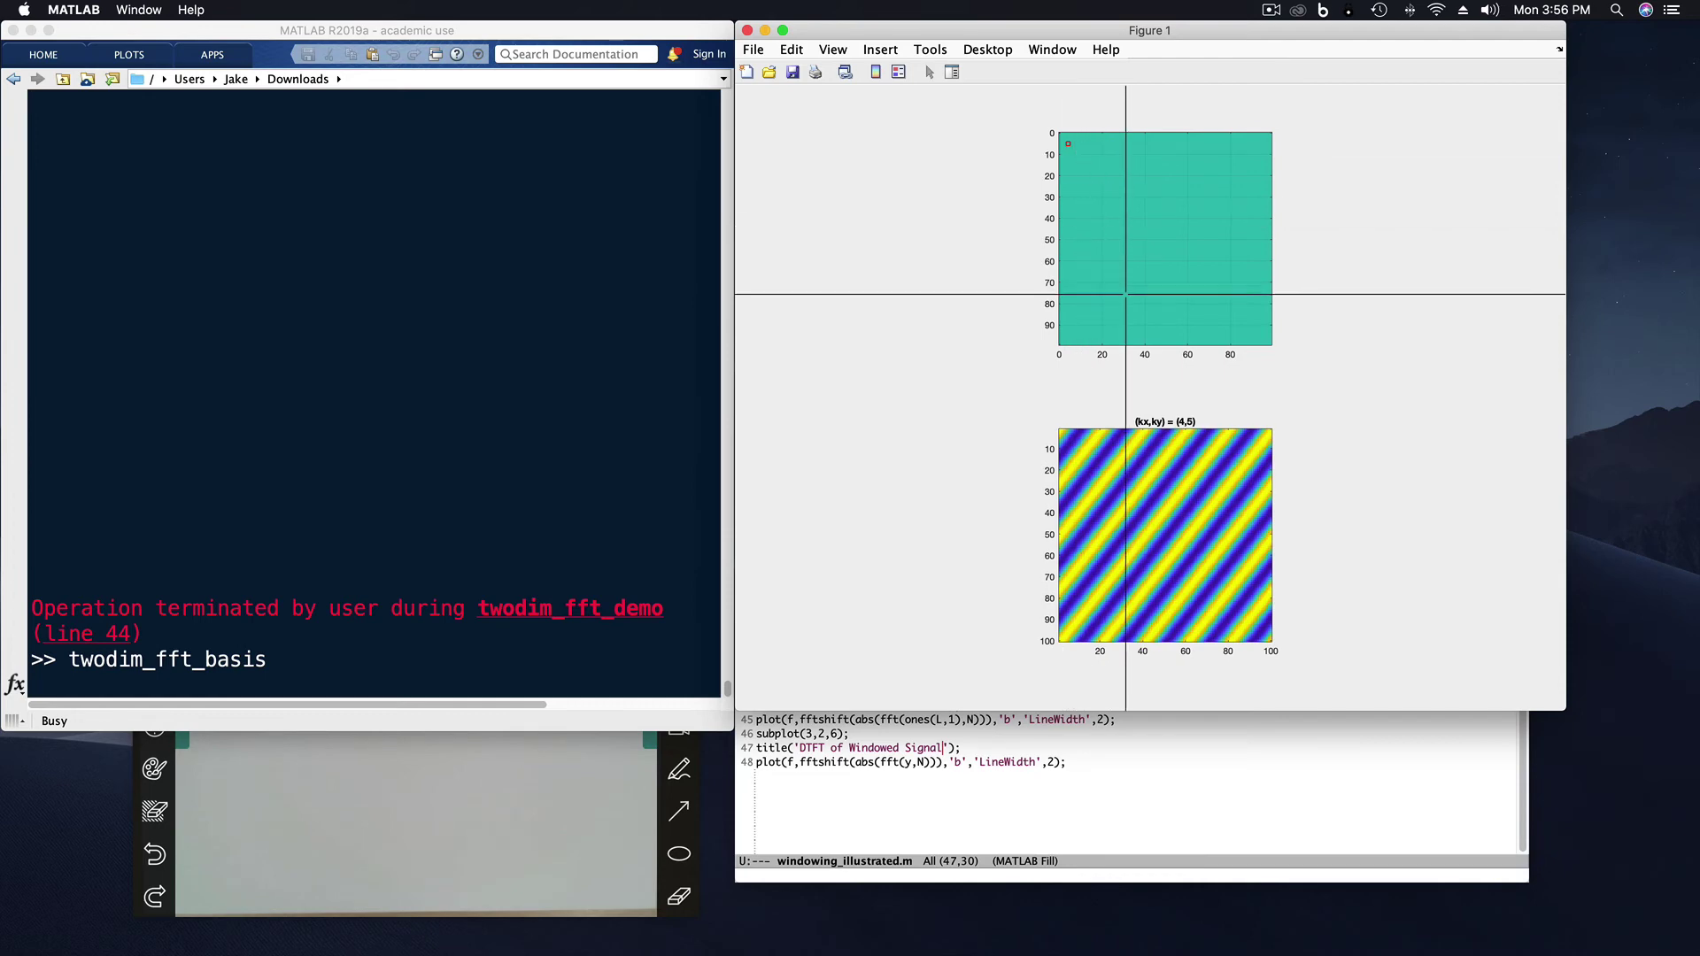
Step: Pick high frequencies near (89,96), (97,94) and (95,96) at the plot's far corner
click(1210, 341)
click(1235, 342)
click(1249, 339)
click(1261, 342)
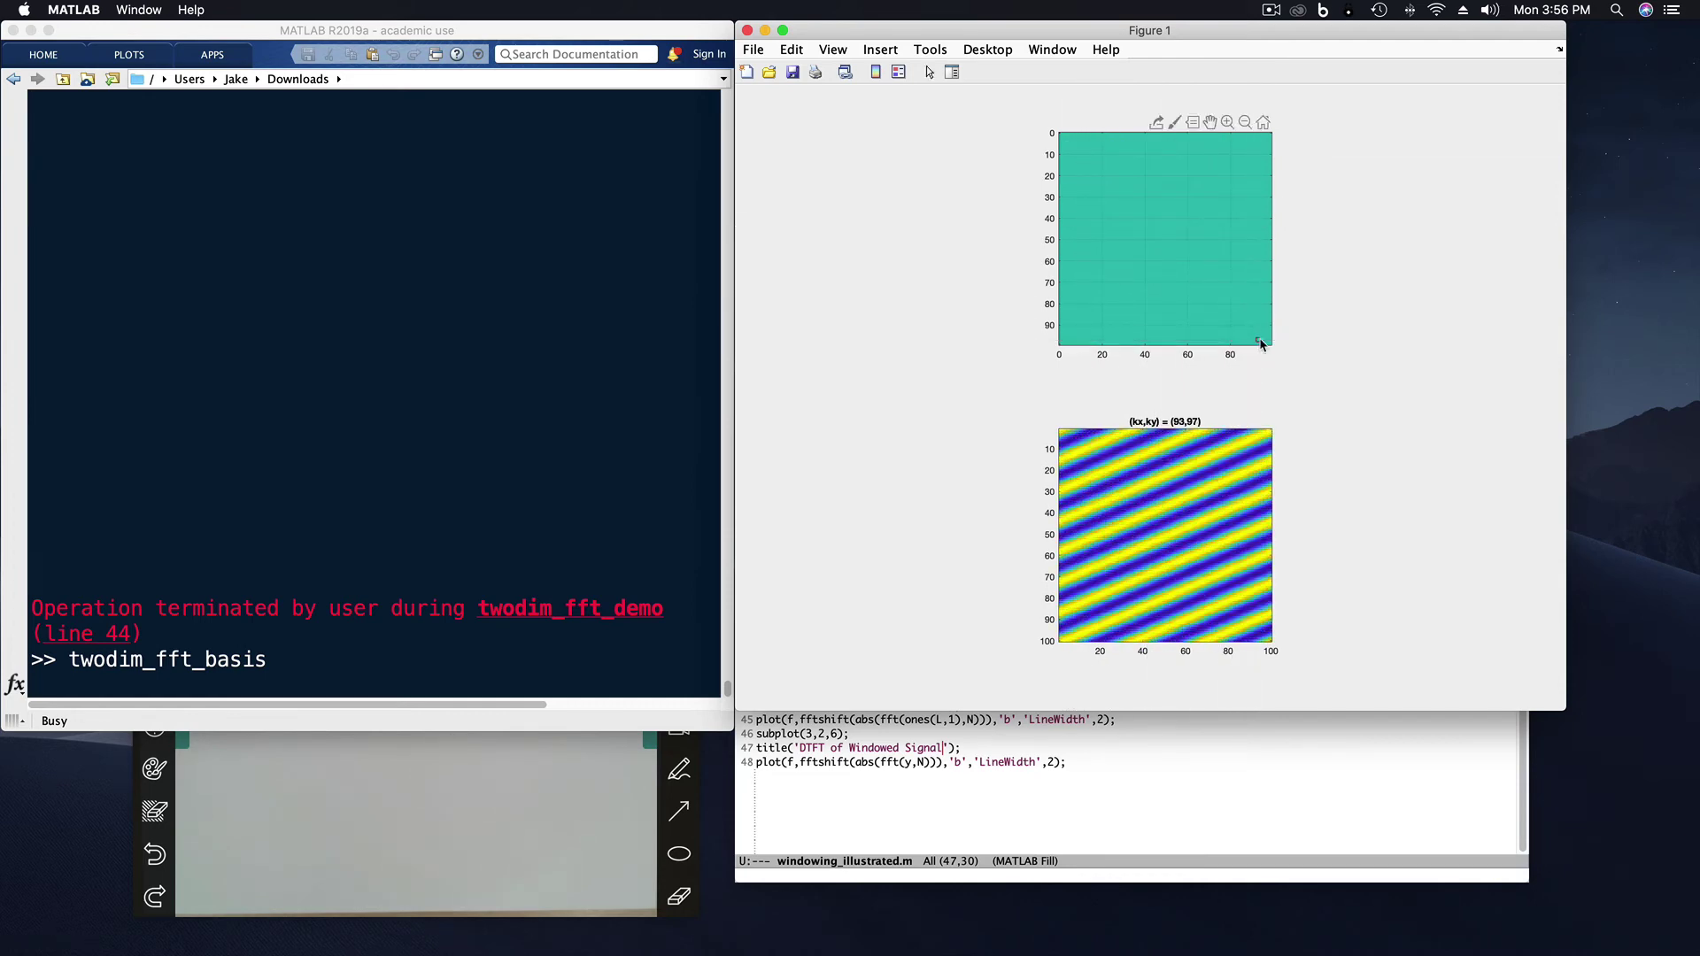
click(1268, 337)
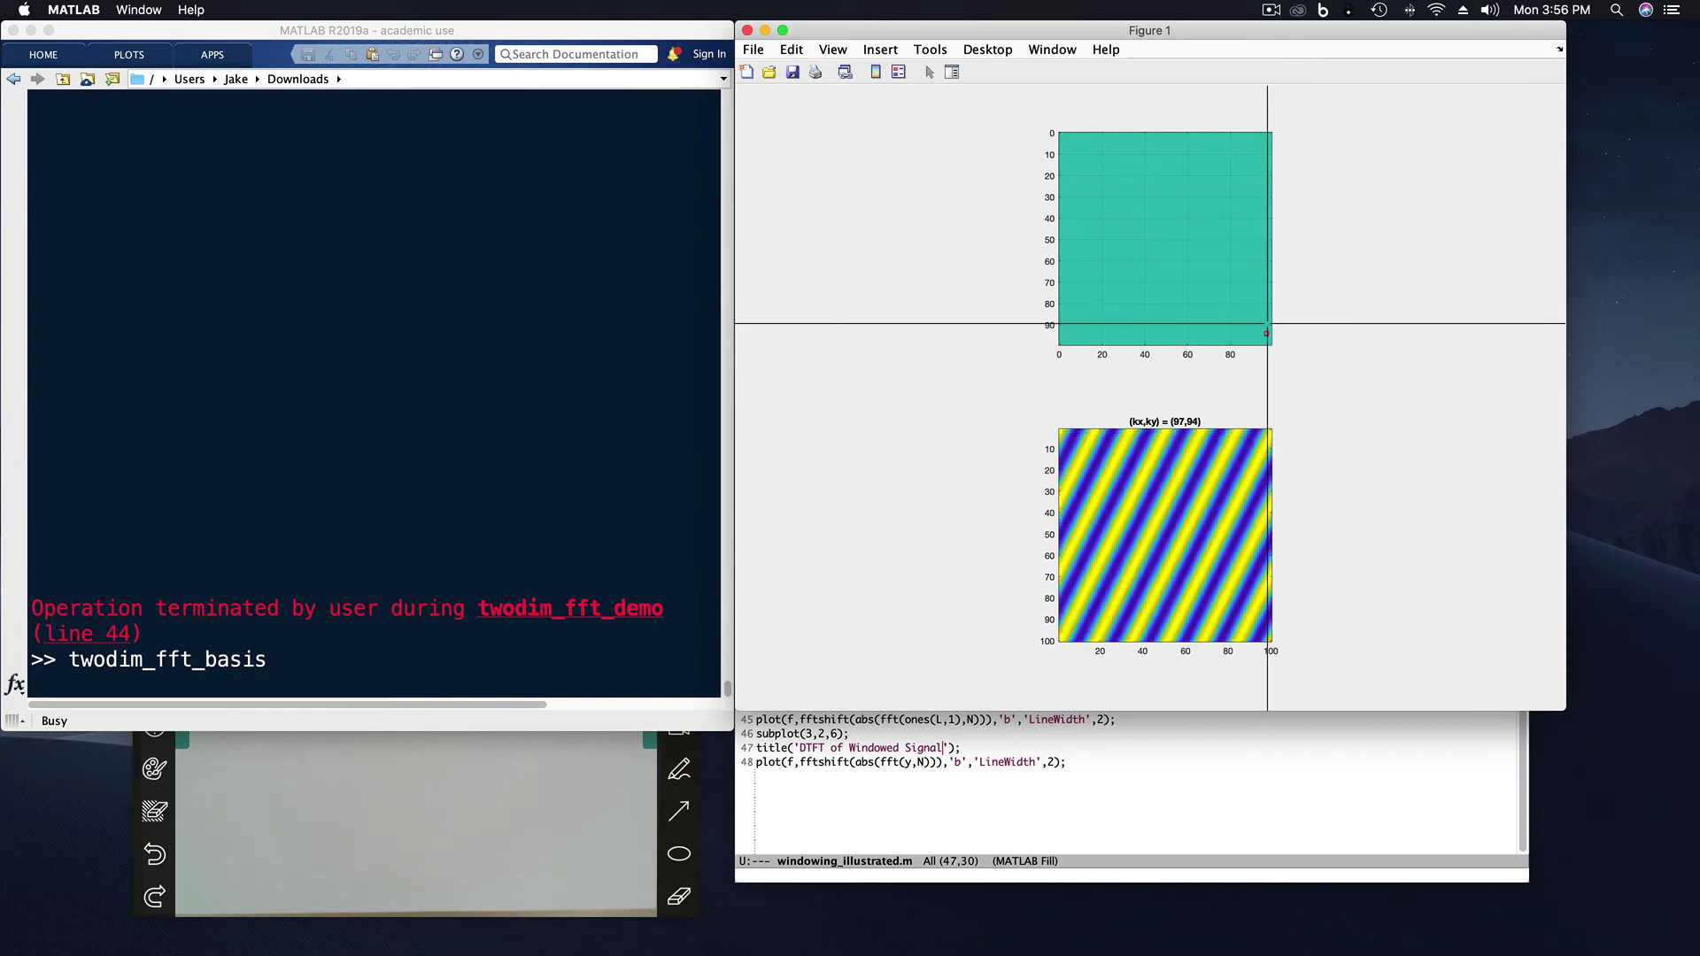
click(1265, 335)
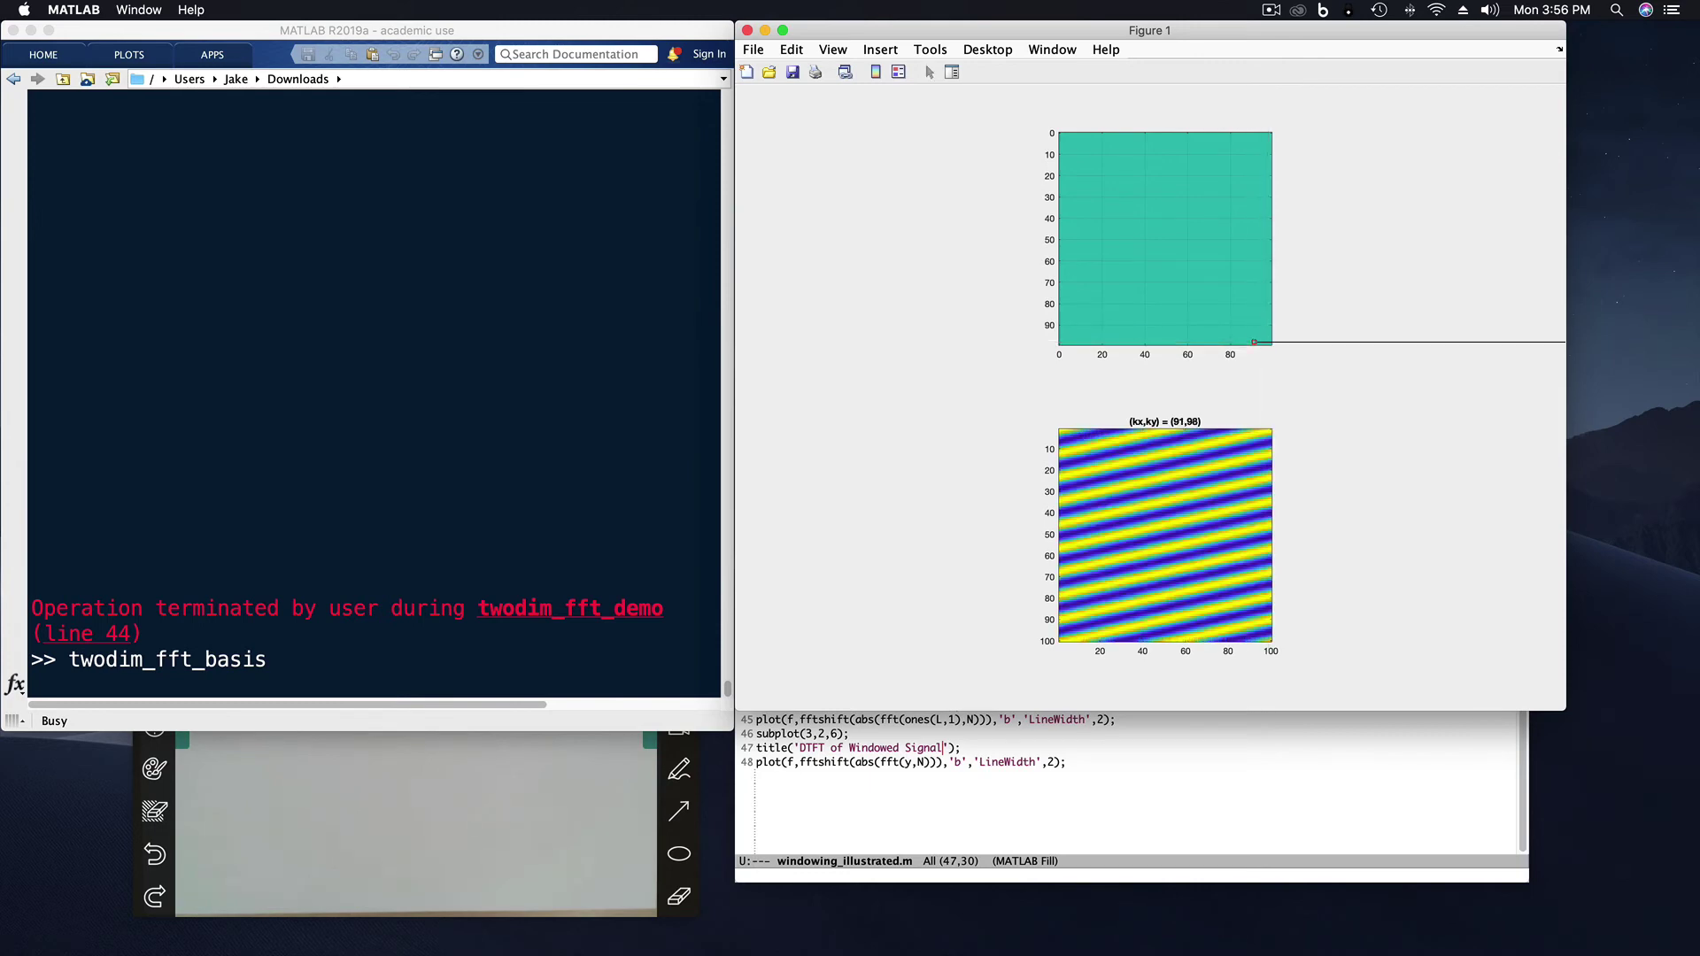
Step: Show the (96,90) and (80,97) stripe patterns, then stop twodim_fft_basis with Ctrl+C
click(1262, 337)
click(1264, 331)
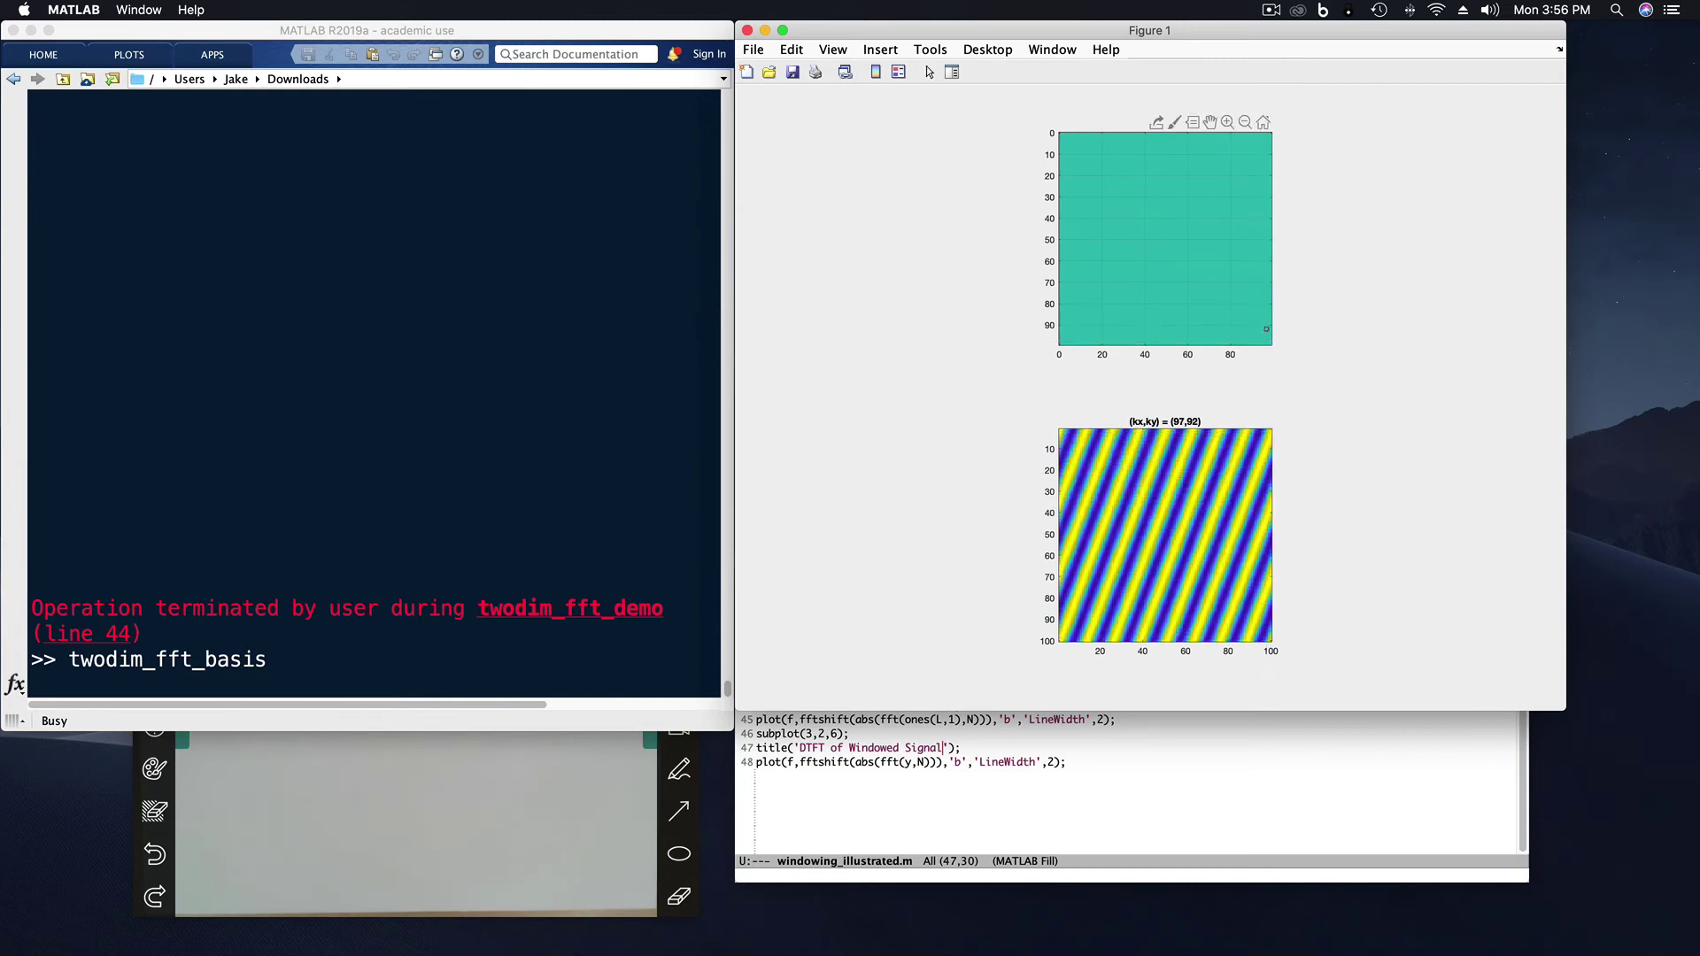
click(1264, 325)
click(1261, 328)
click(1230, 341)
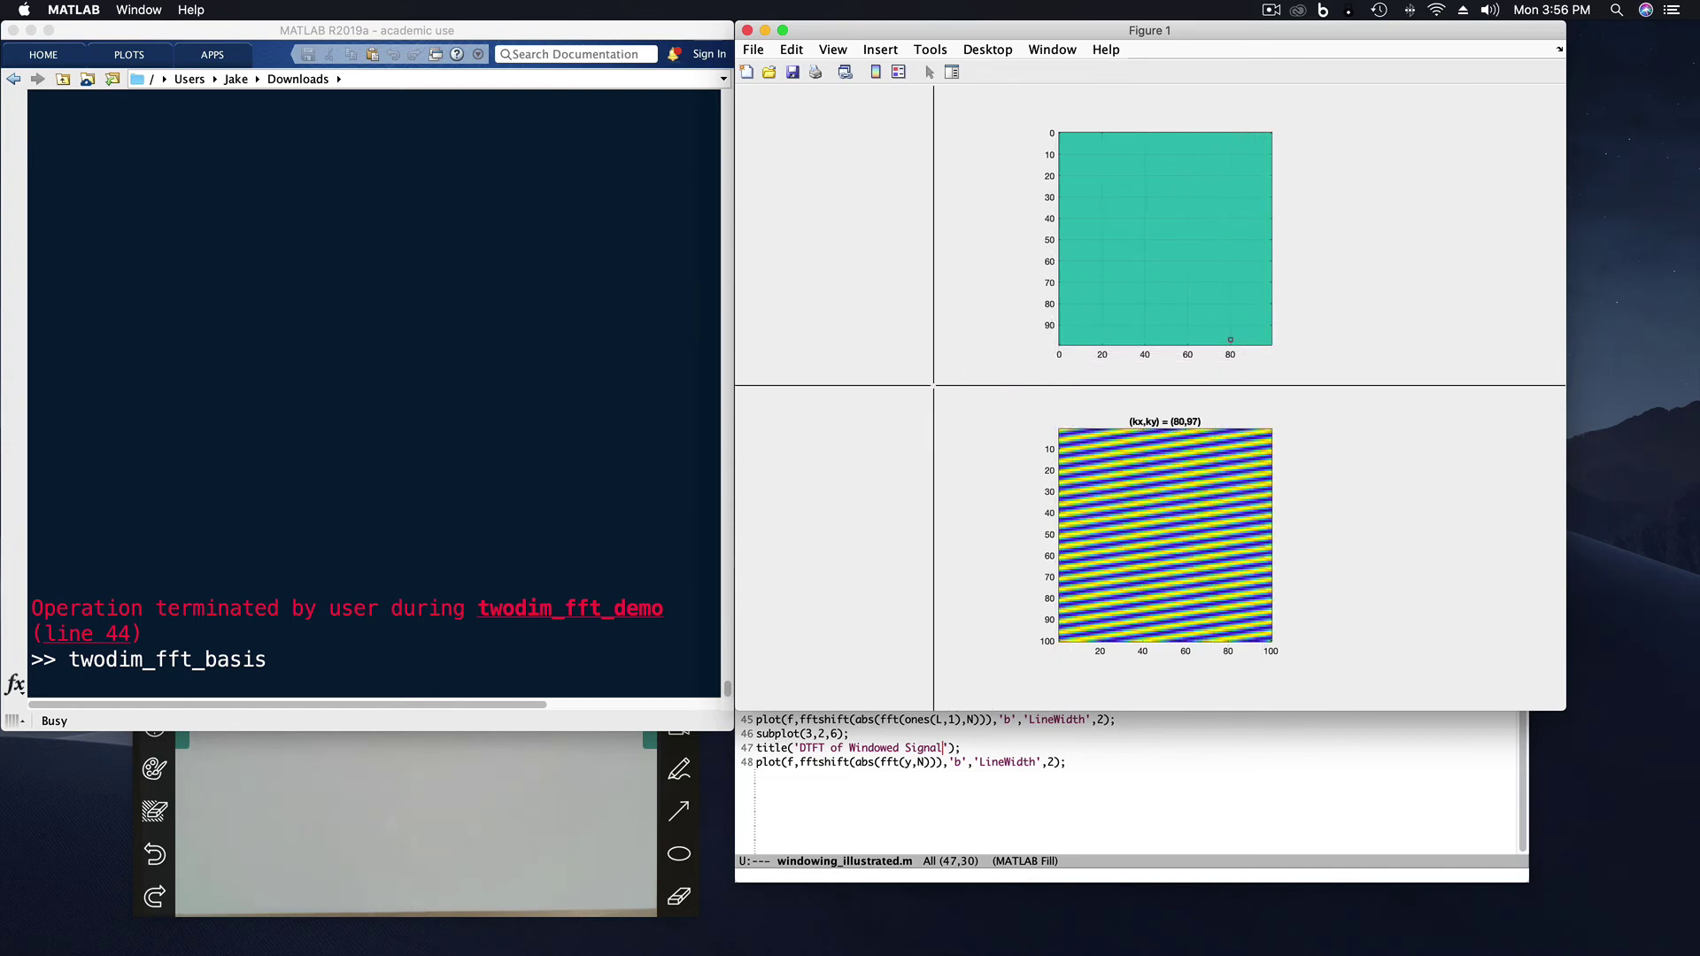
click(533, 494)
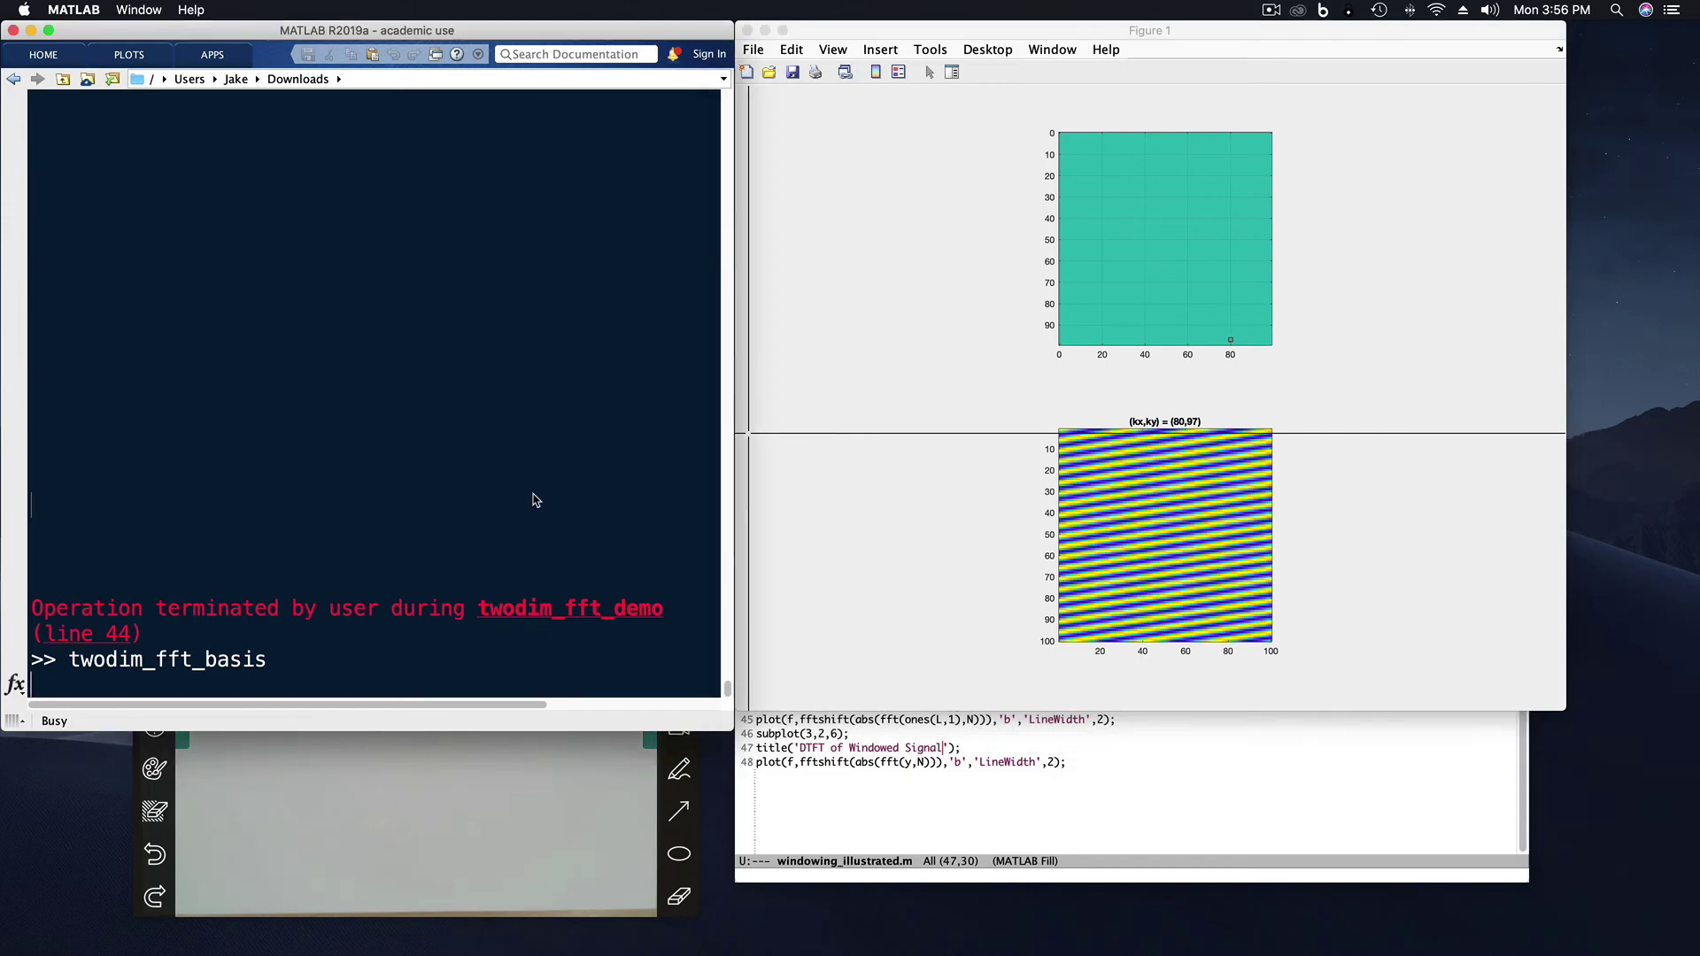
key(ctrl+c)
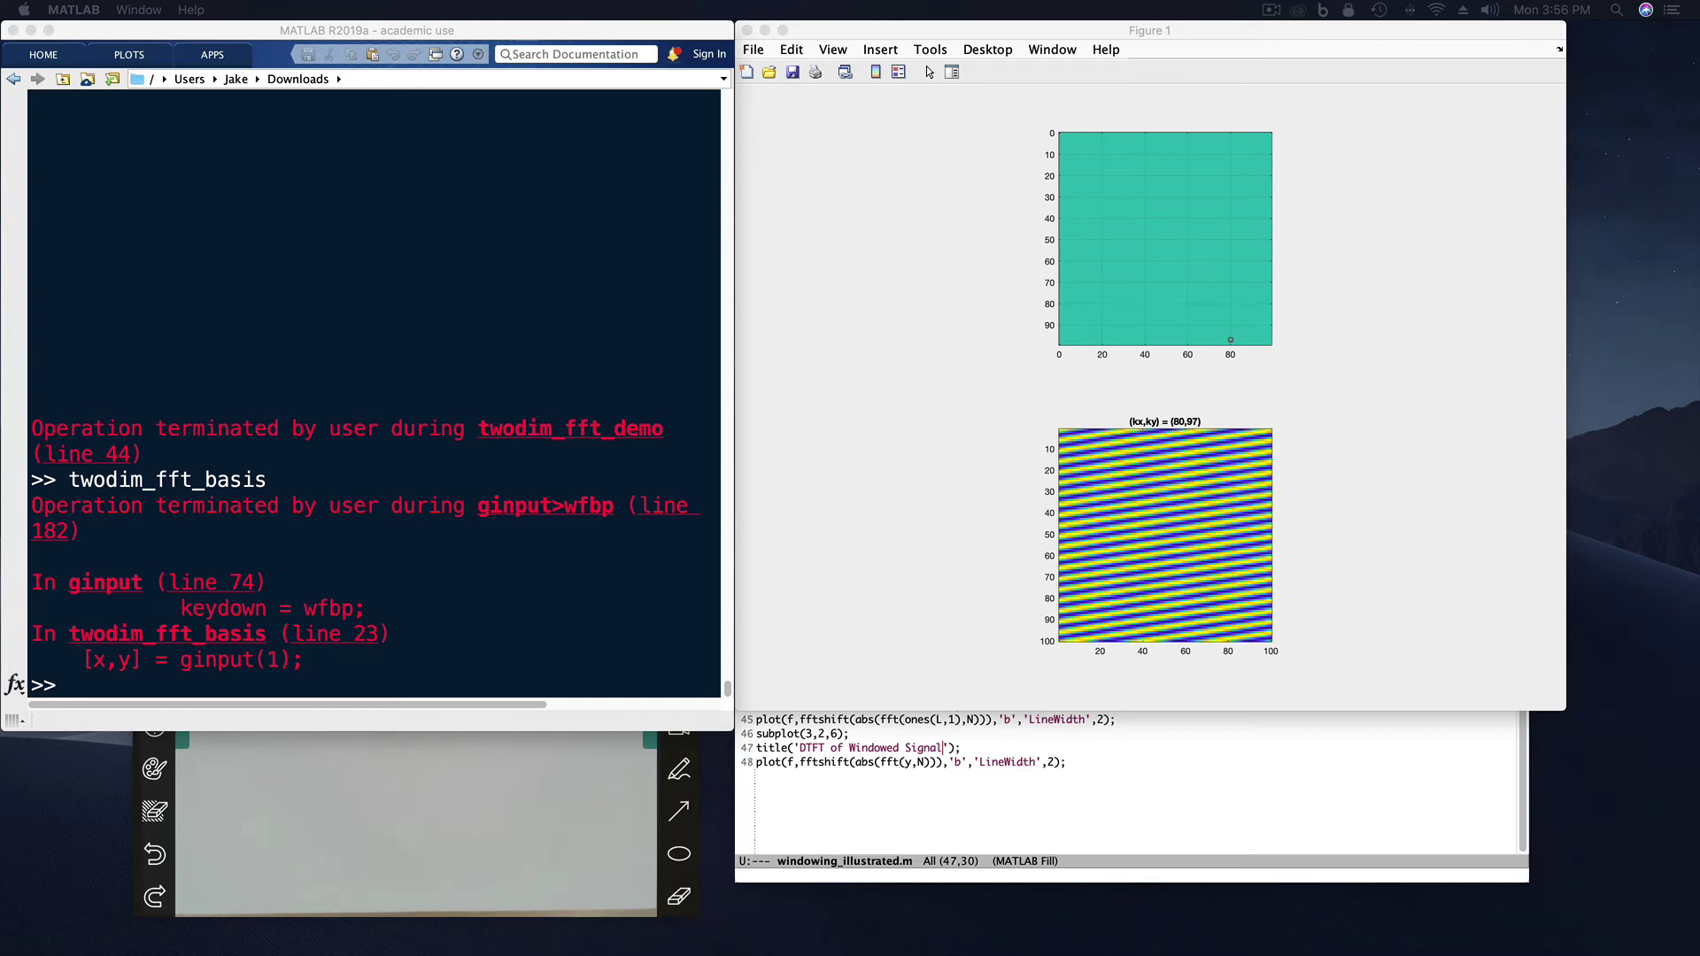
Step: Rerun twodim_fft_demo and step the painting's reconstruction through 101, 201, 301 and 401 components
key(Up)
key(Up)
key(Return)
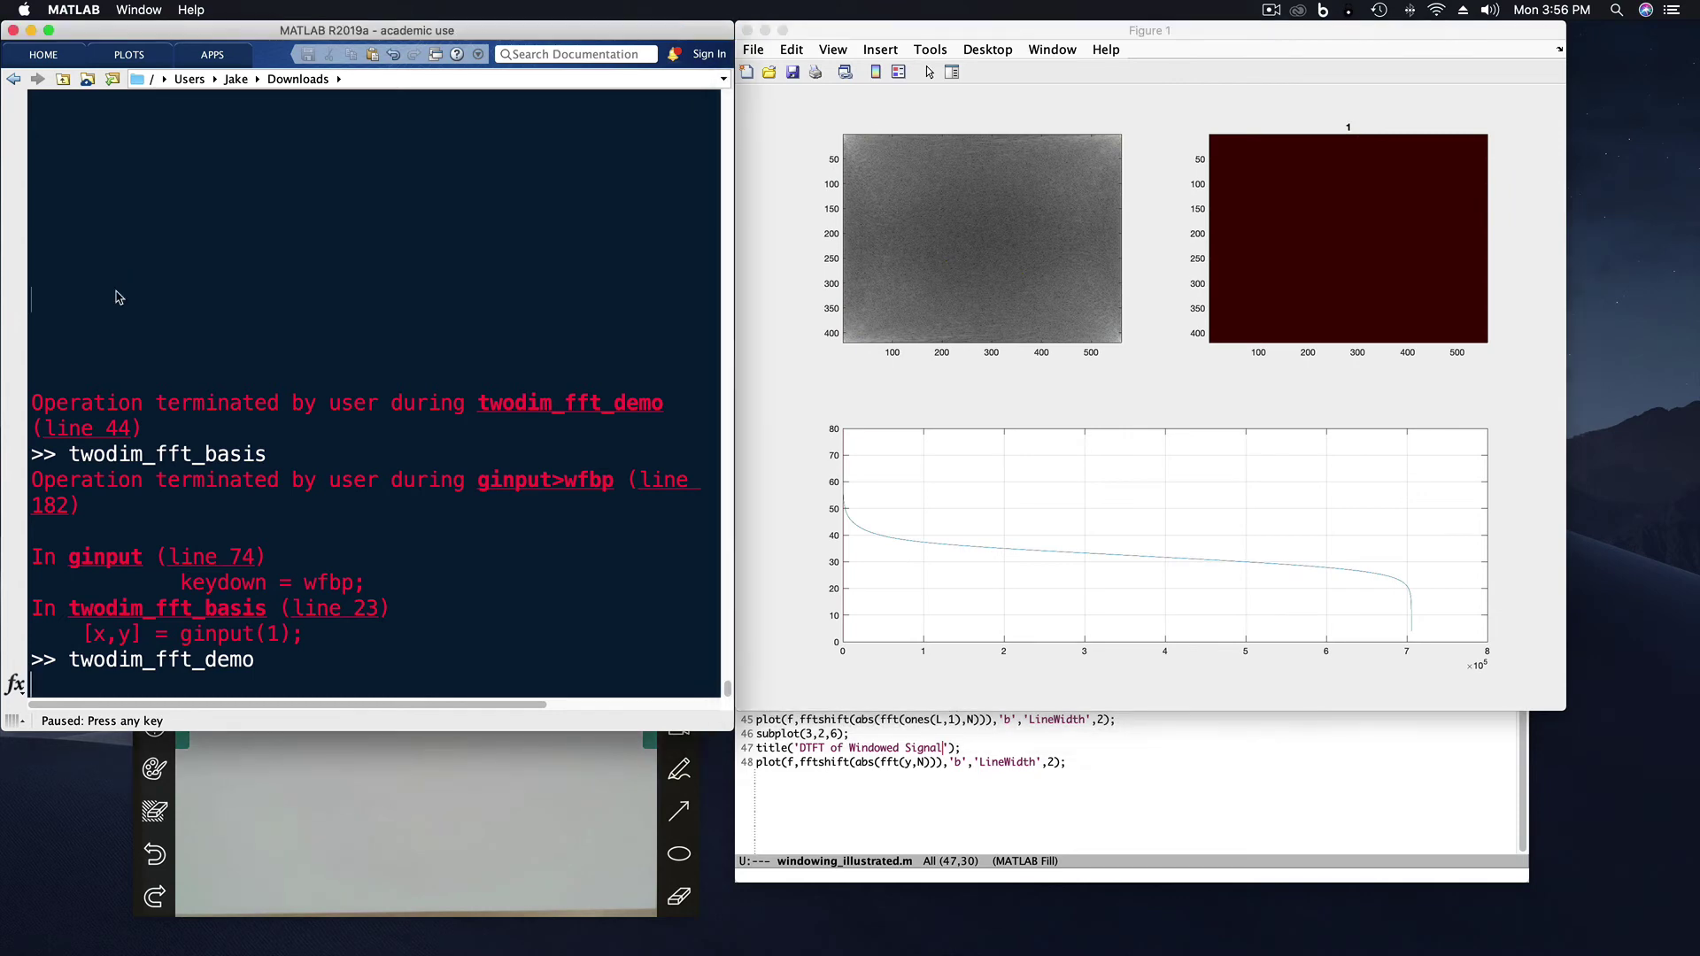
click(117, 297)
key(space)
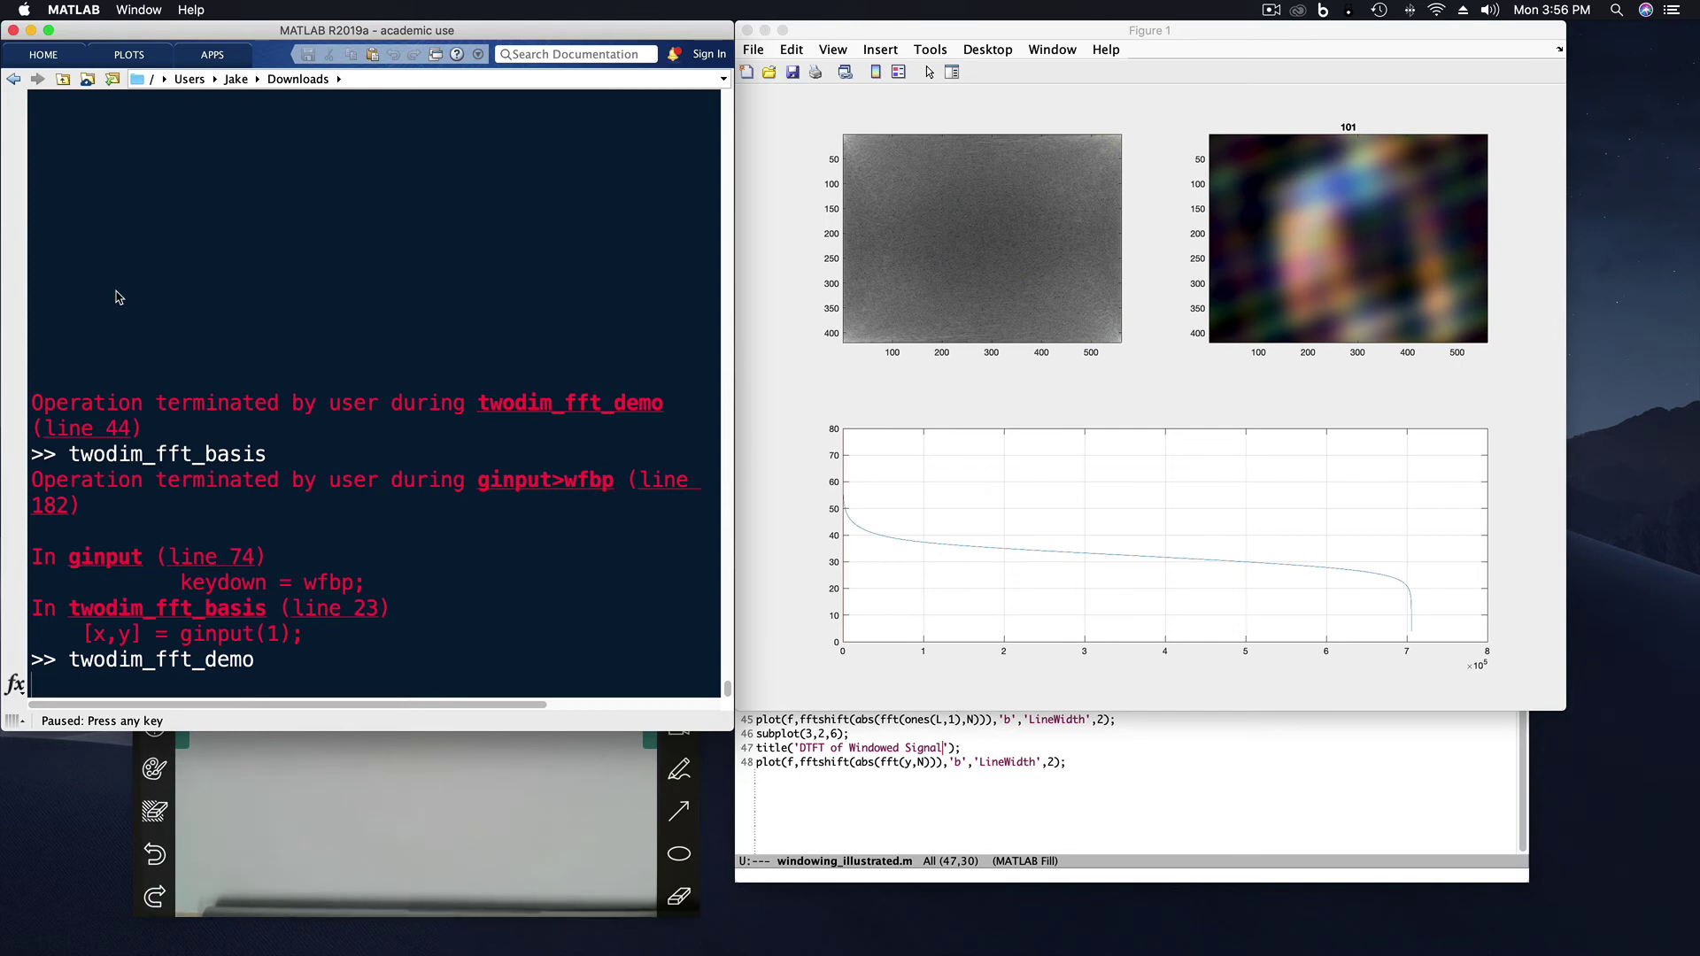
key(space)
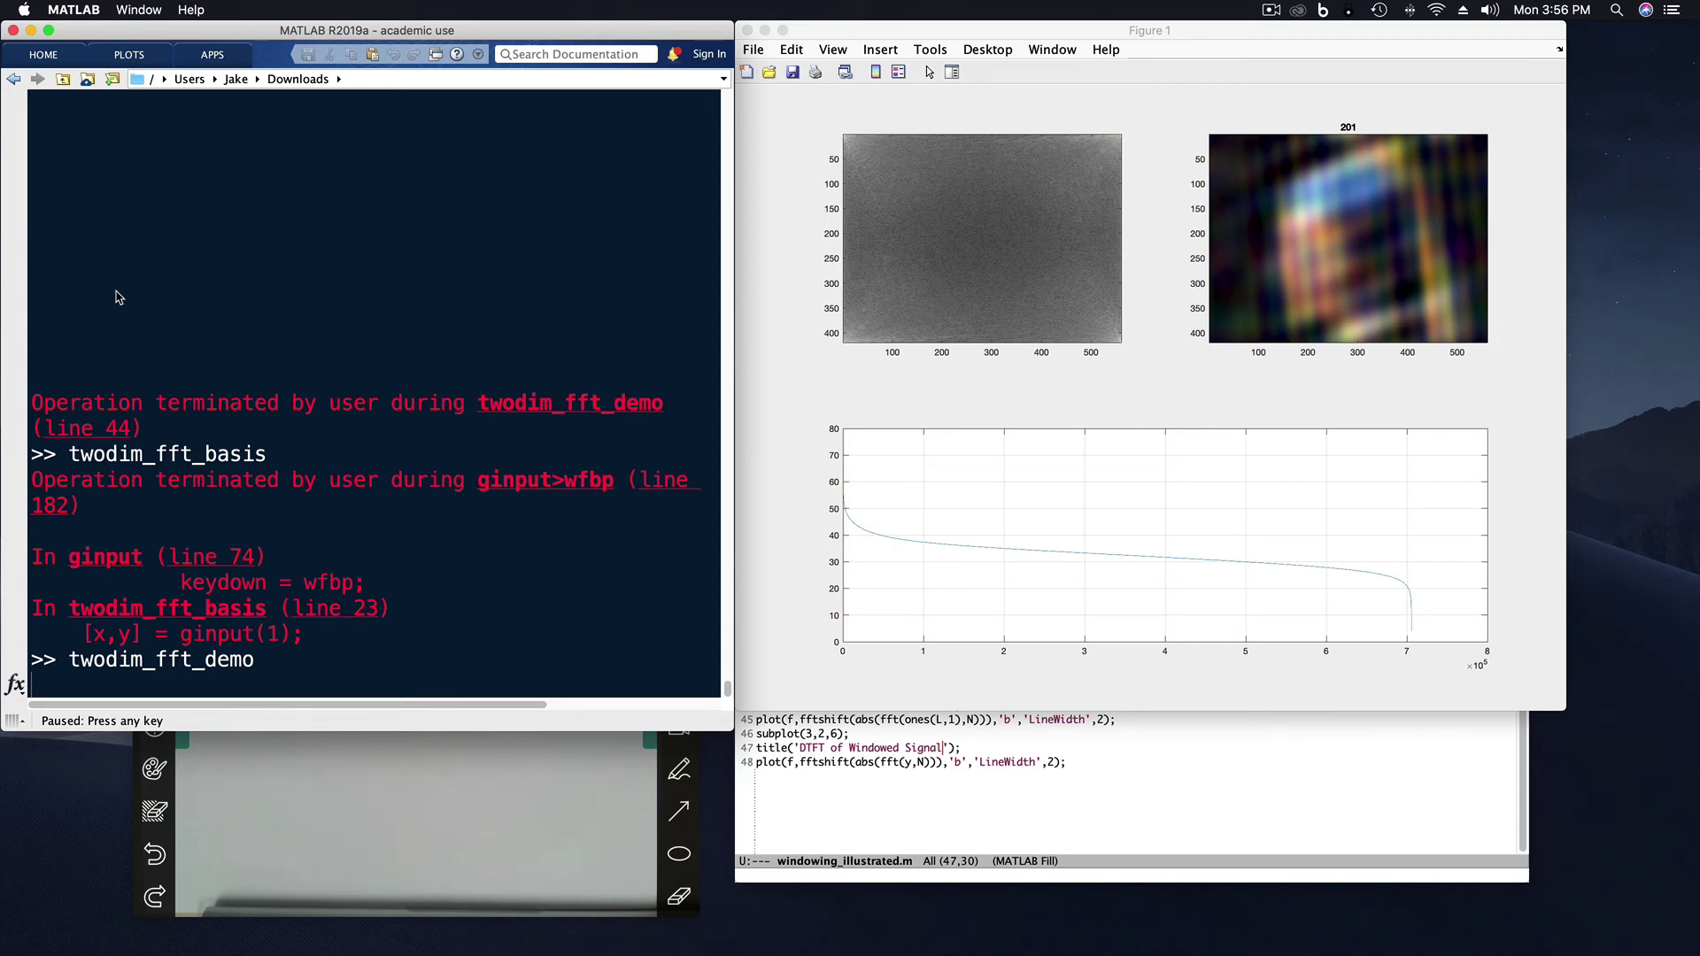
key(space)
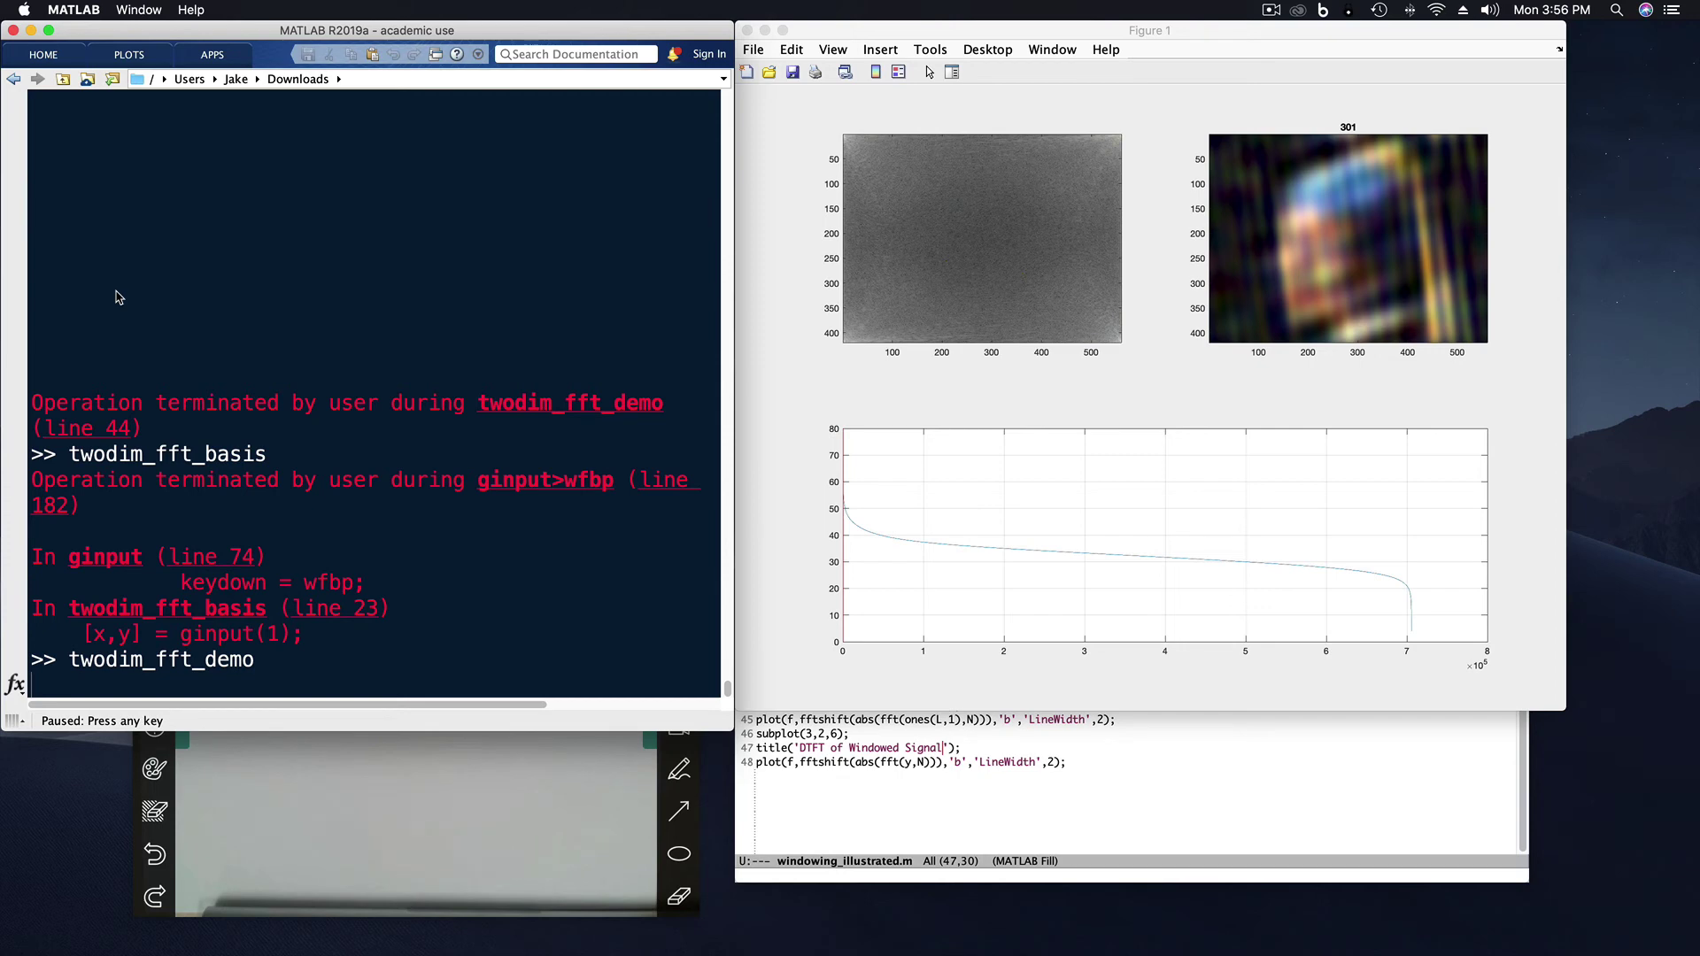
key(space)
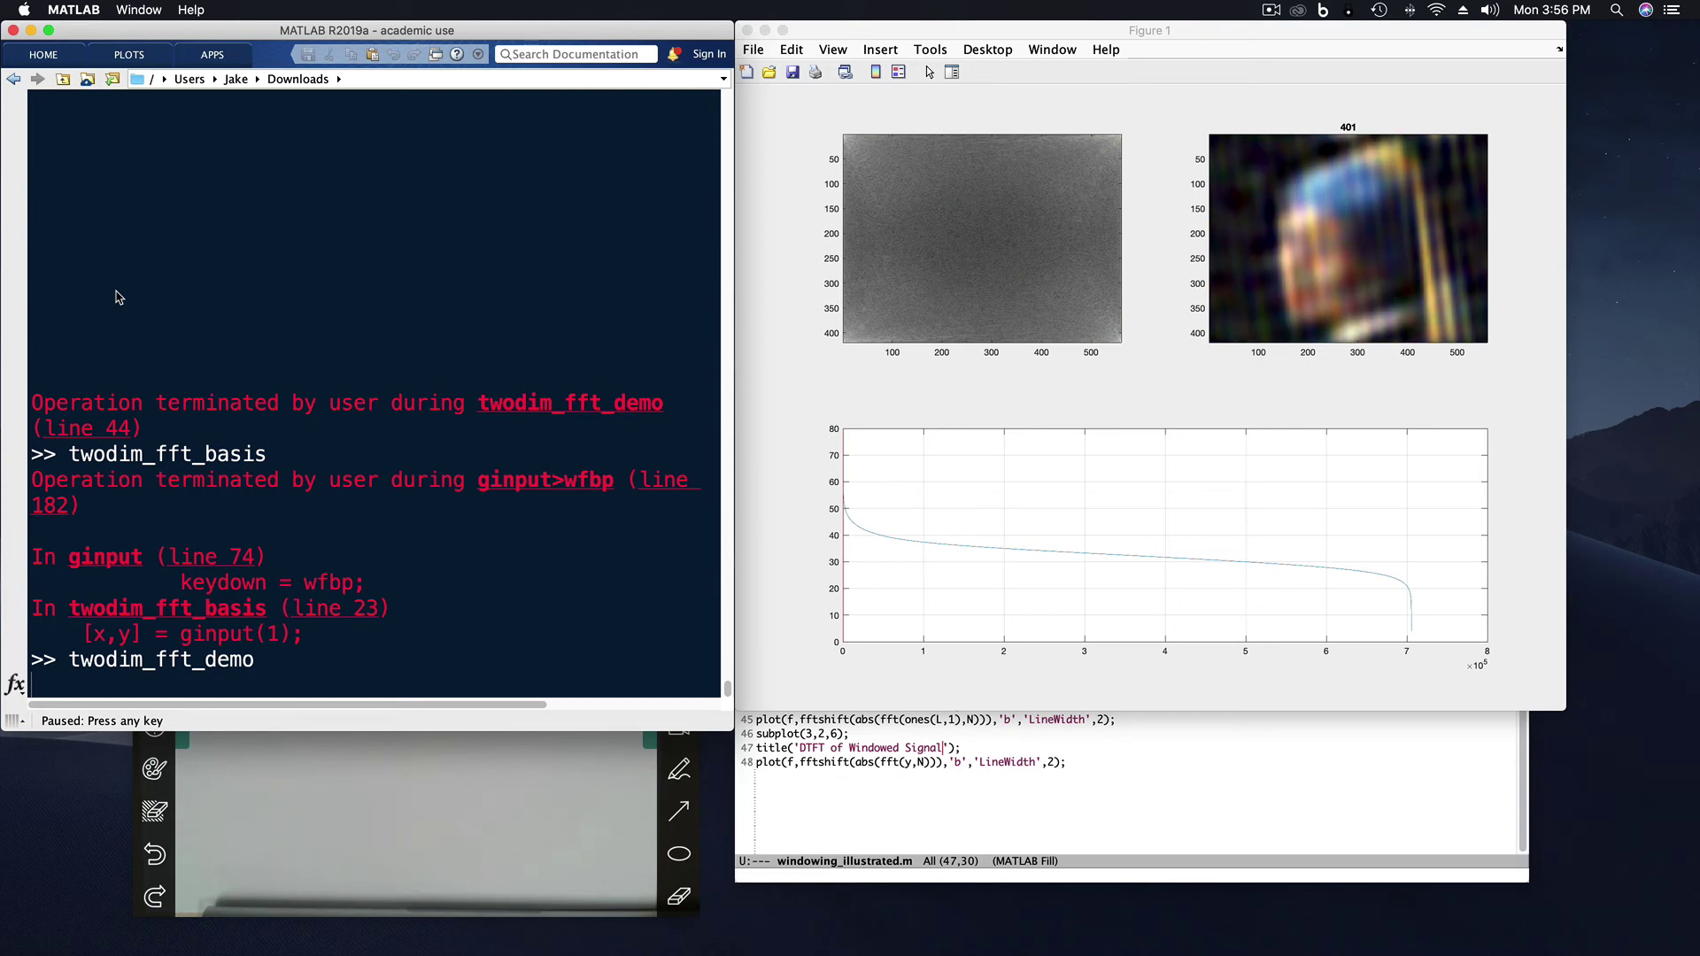
Step: Keep adding components through 601, 901 and 1001 up to 3601
key(space)
key(space)
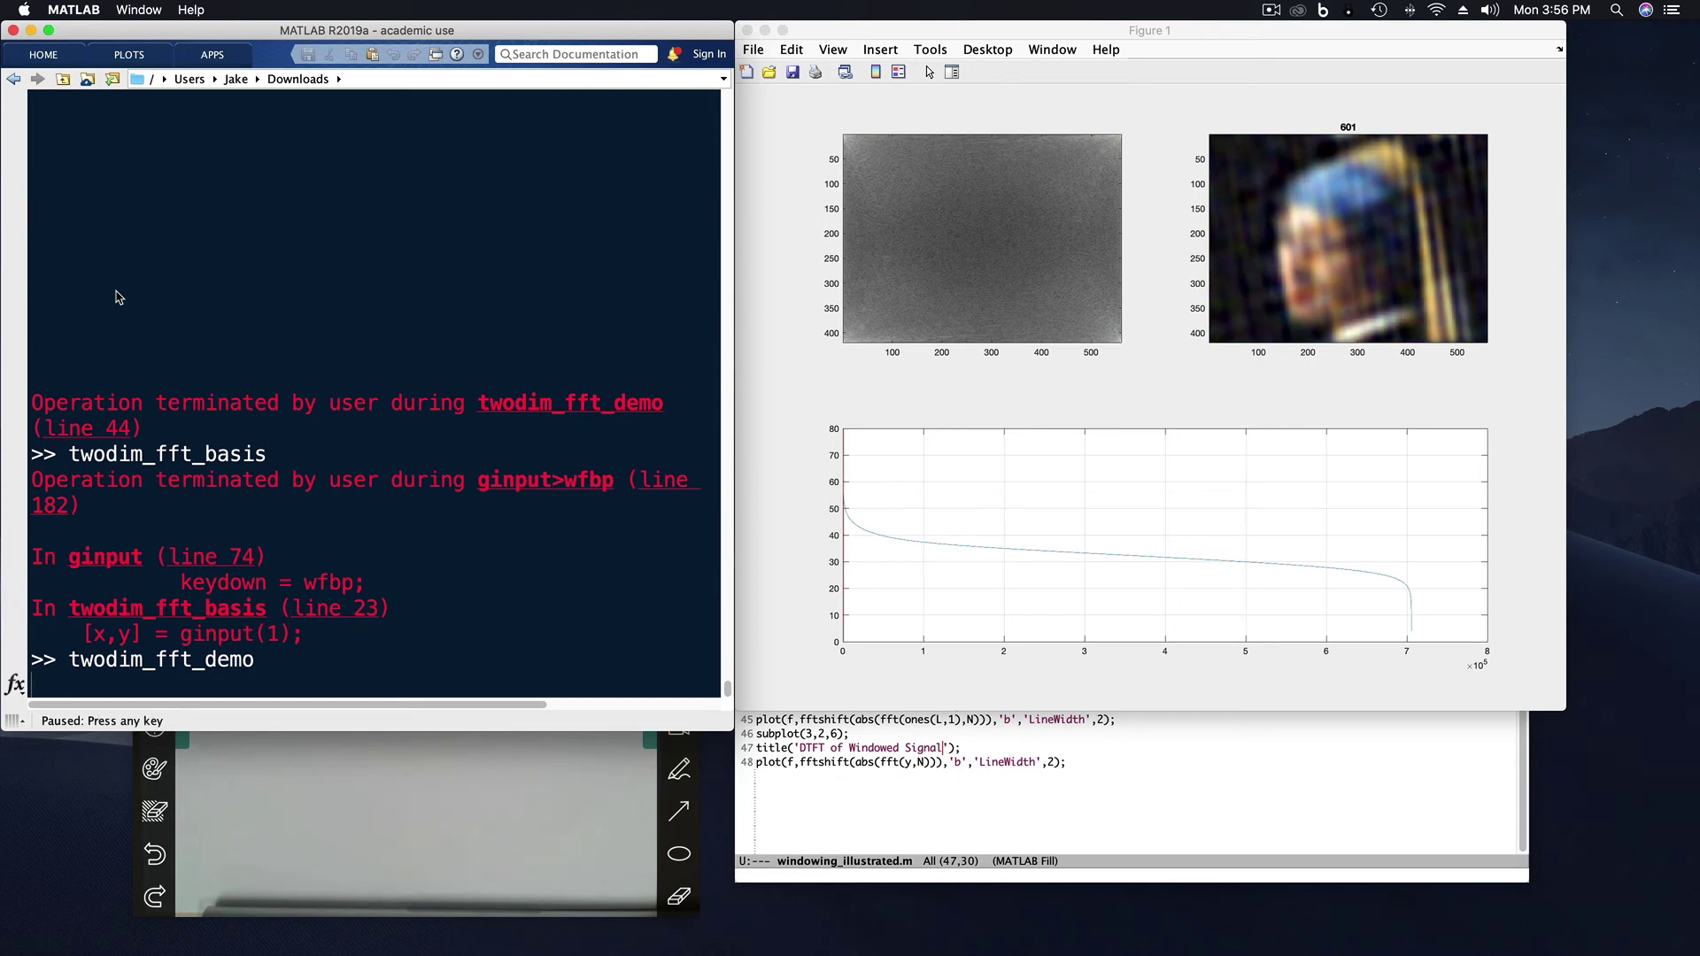
key(space)
key(space)
key(space)
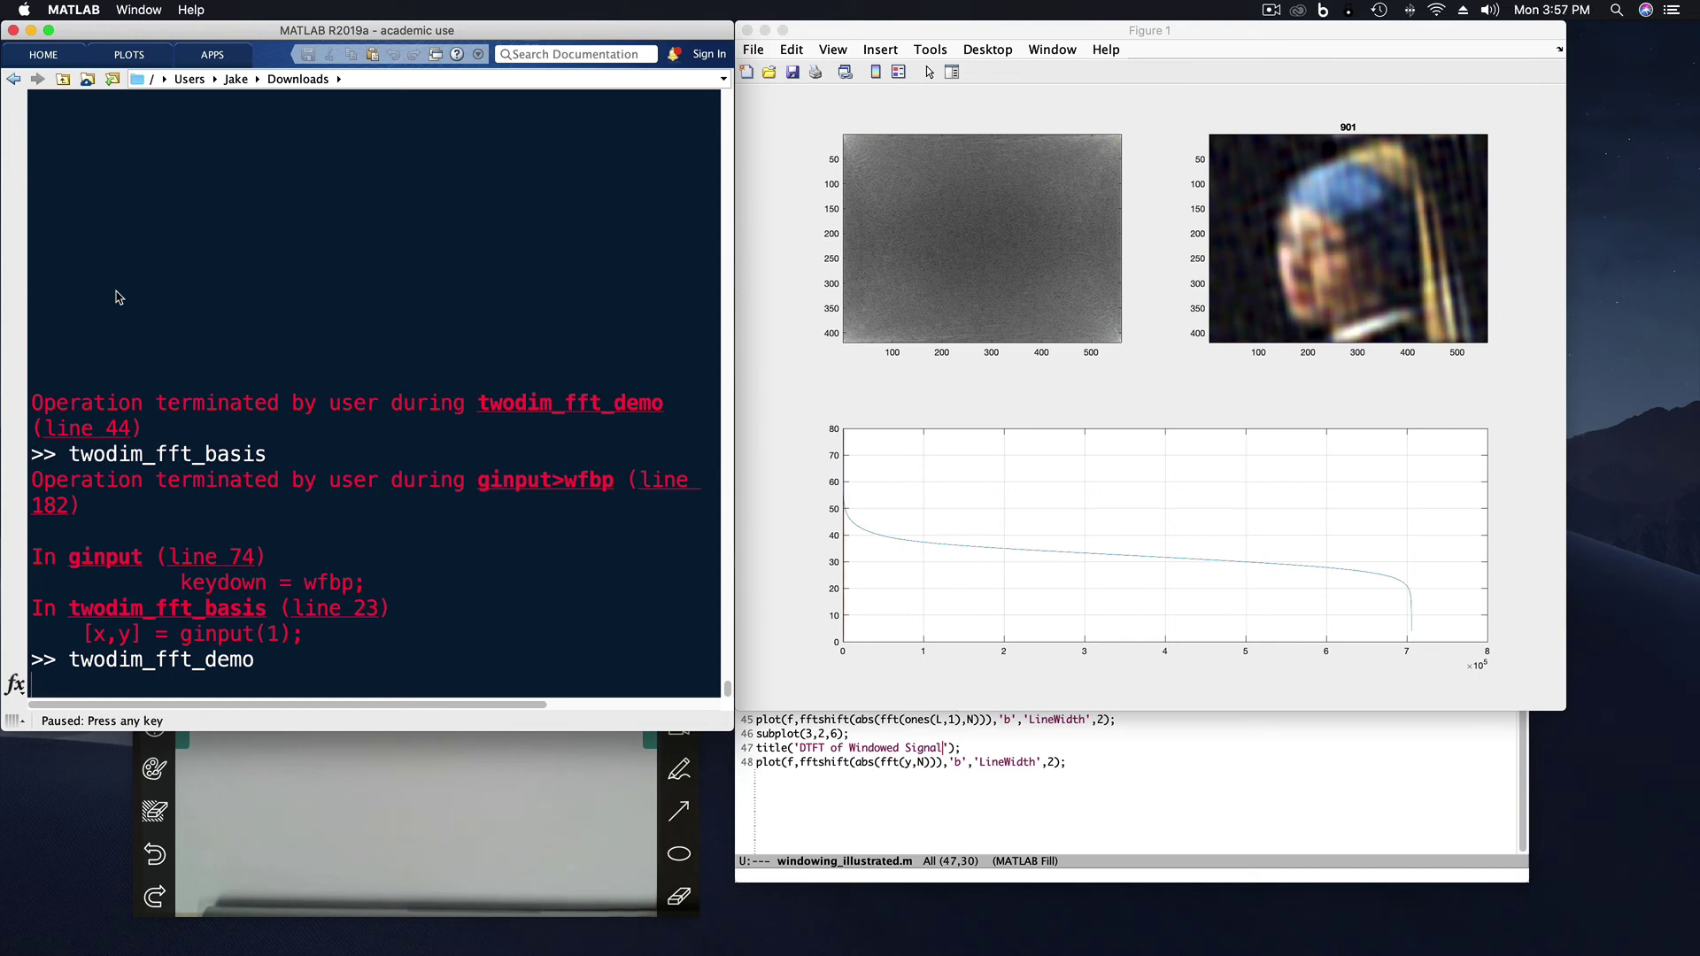
key(space)
key(space)
key(space)
key(space)
key(space)
key(space)
key(space)
key(space)
key(space)
key(space)
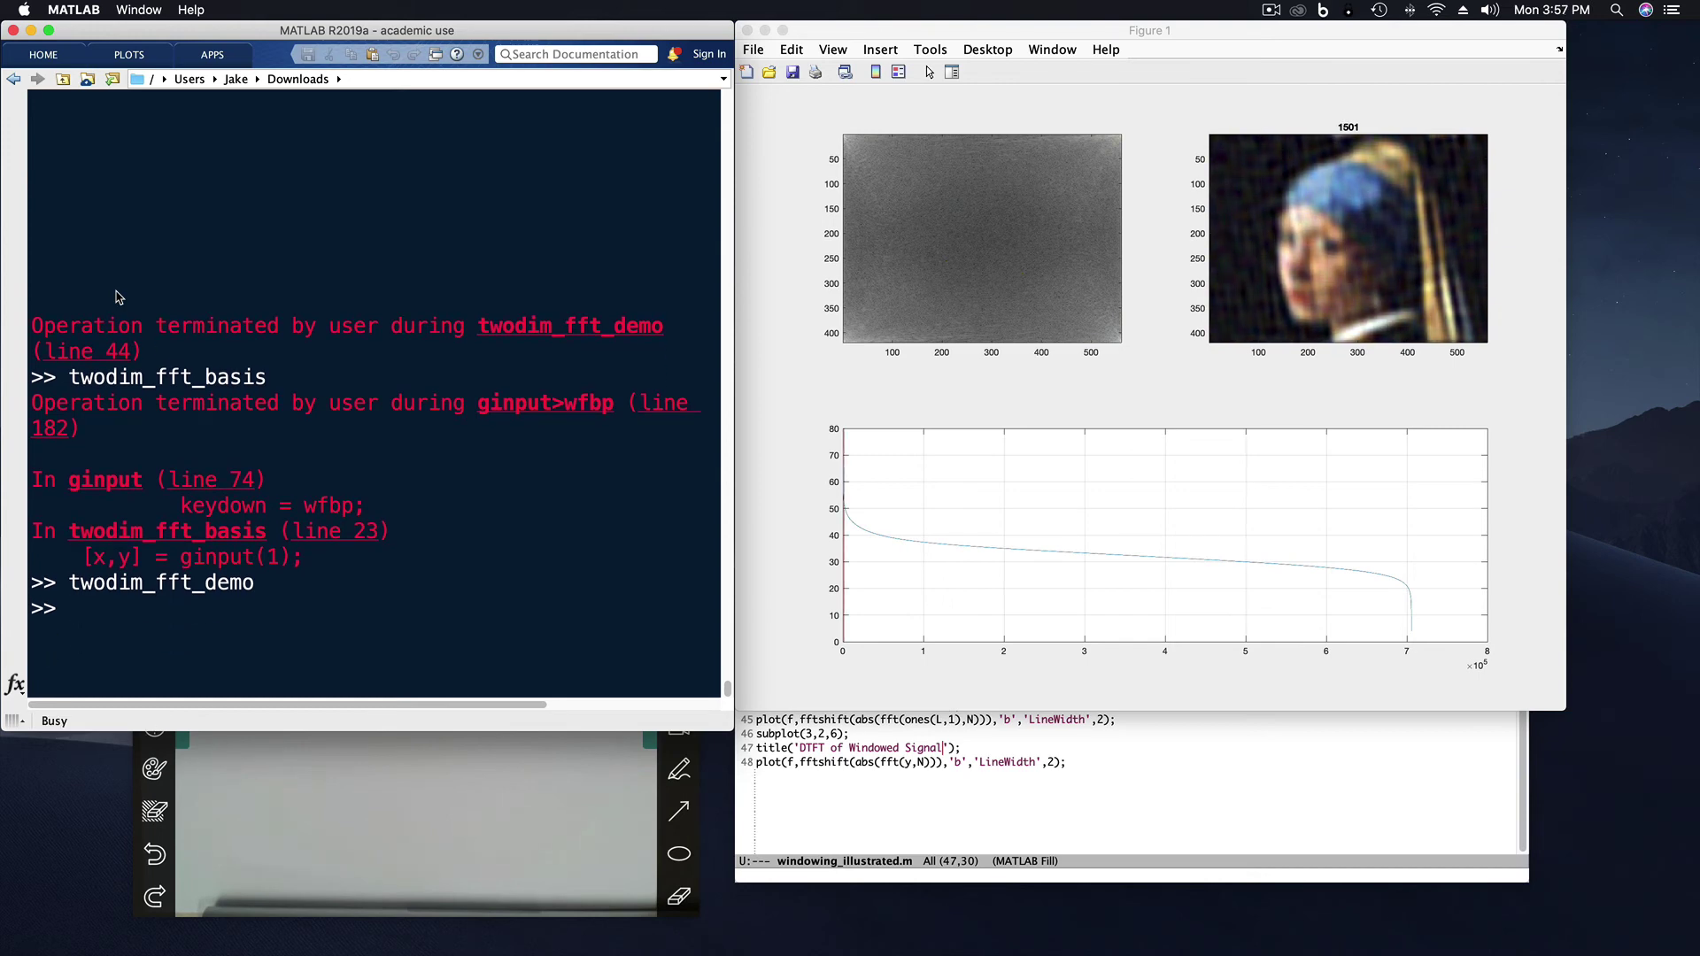
key(Return)
key(Return)
key(Return)
key(Return)
key(Return)
key(Return)
key(Return)
key(Return)
key(Return)
key(Return)
key(Return)
key(Return)
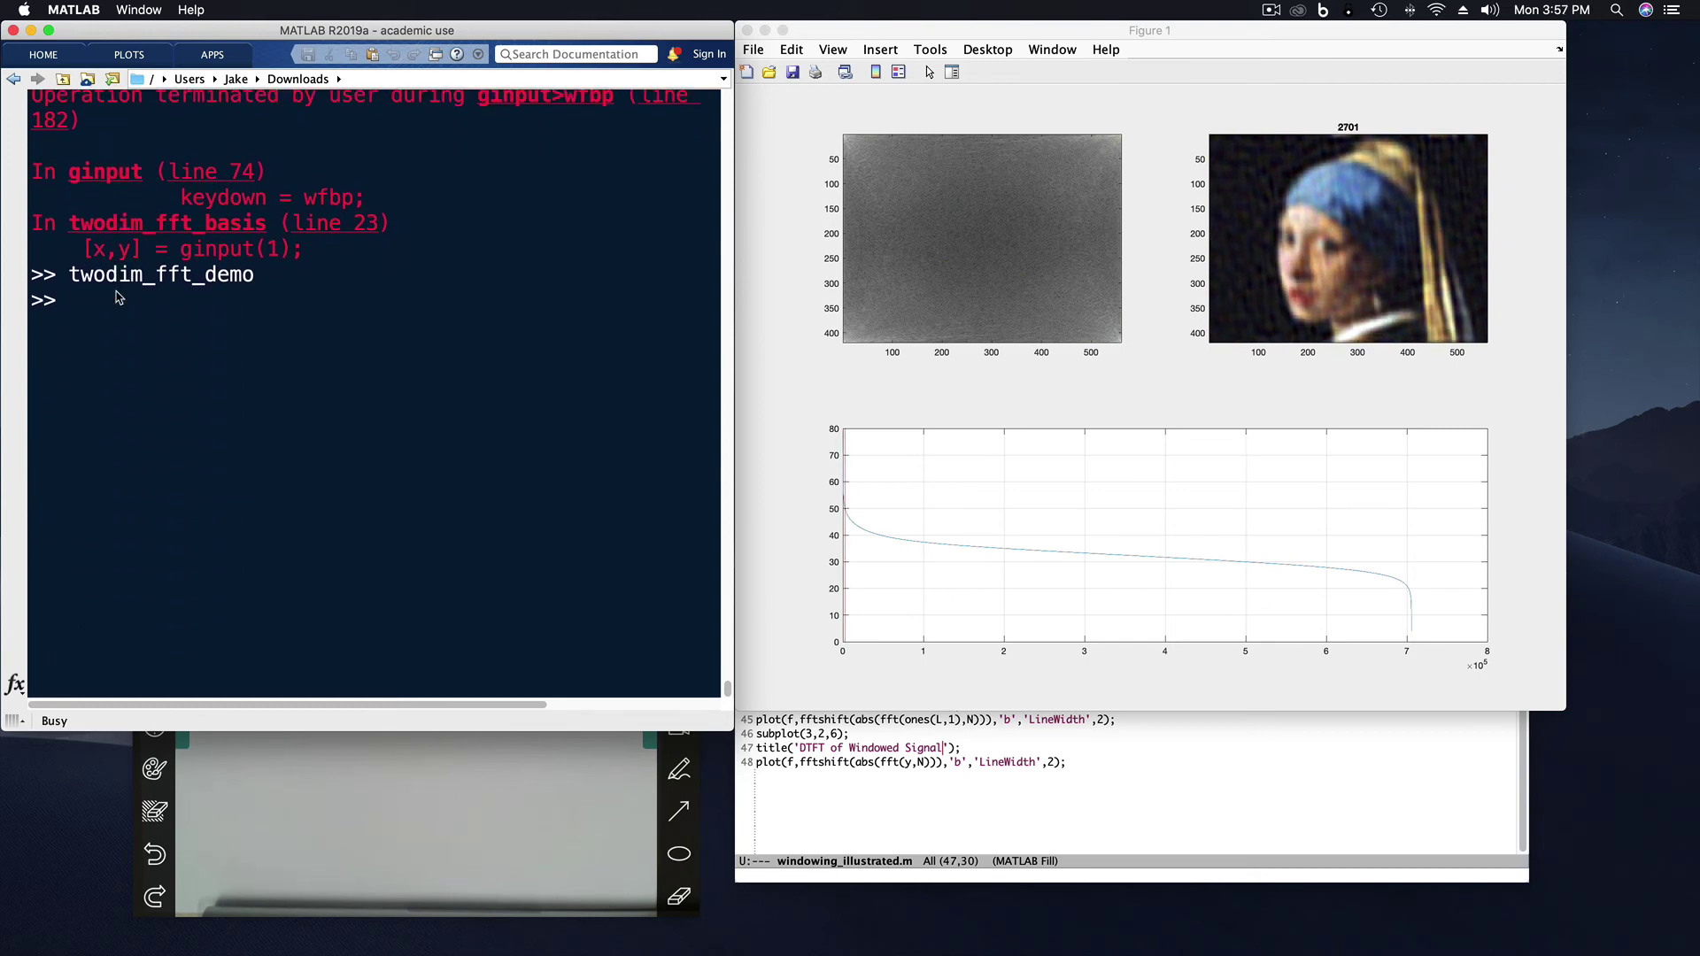
key(Return)
key(Return)
key(Return)
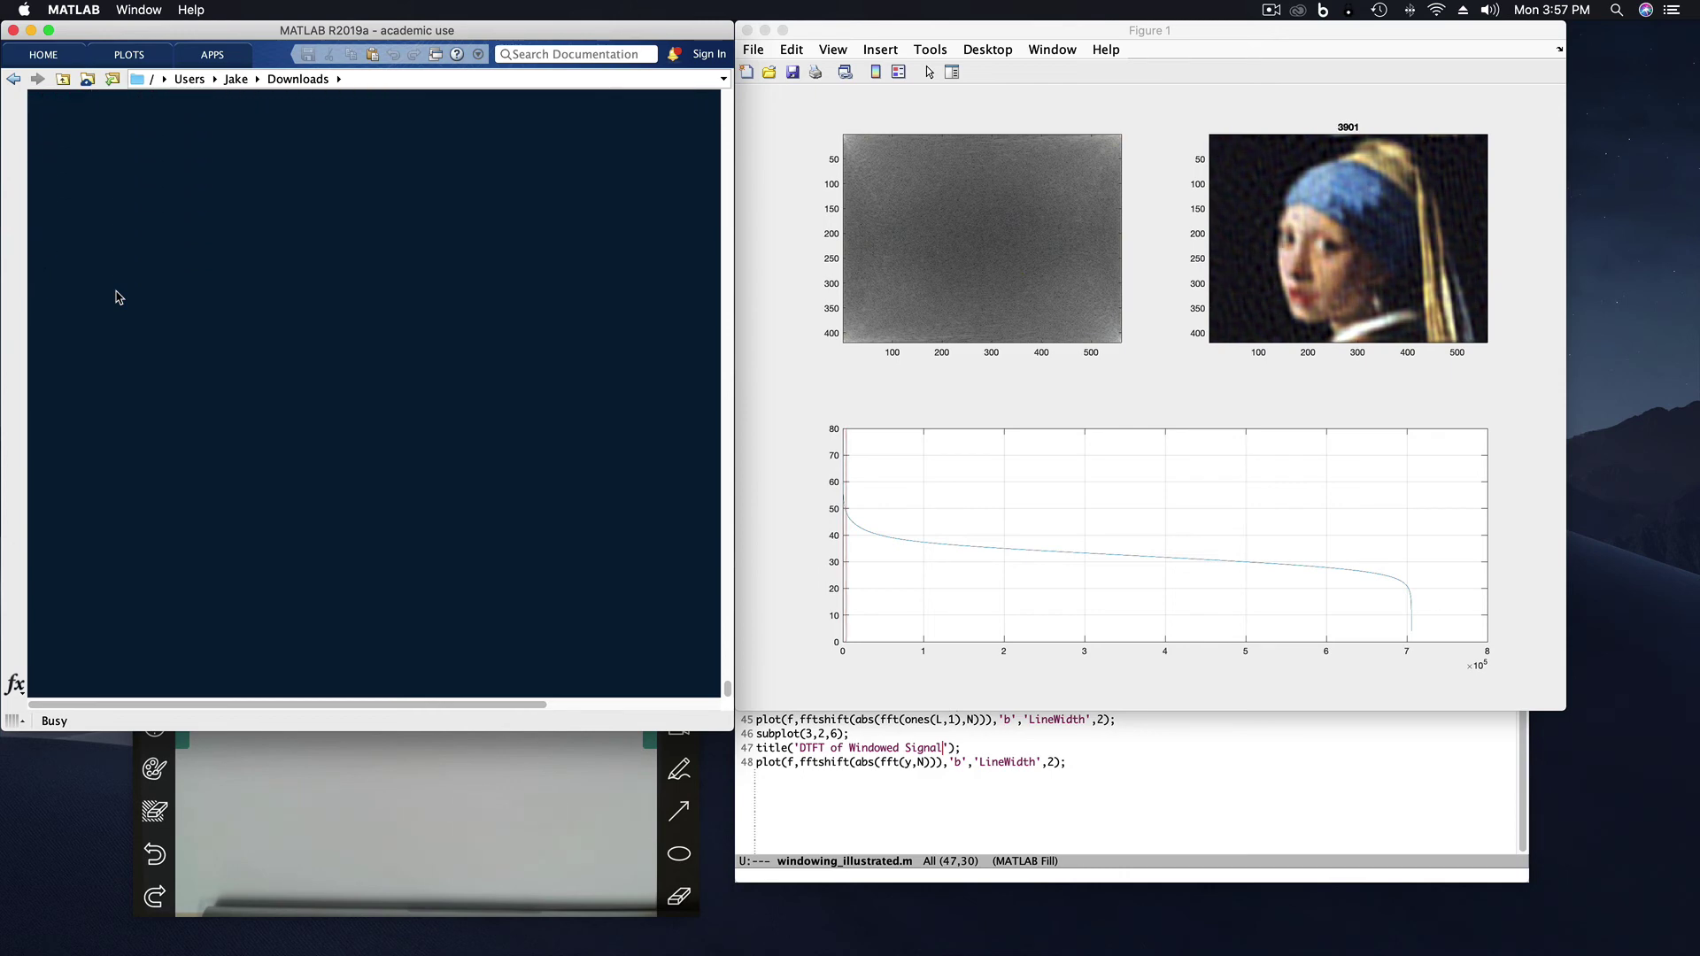
Step: Advance the portrait through 5101 to 7001 components, then terminate the demo with Ctrl+C
key(Return)
key(Return)
key(Return)
key(Return)
key(Return)
key(Return)
key(Return)
key(Return)
key(Return)
key(Return)
key(Return)
key(Return)
key(Return)
key(Return)
key(Return)
key(Return)
key(Return)
key(Return)
key(Return)
key(Return)
key(Return)
key(Return)
key(Return)
key(Return)
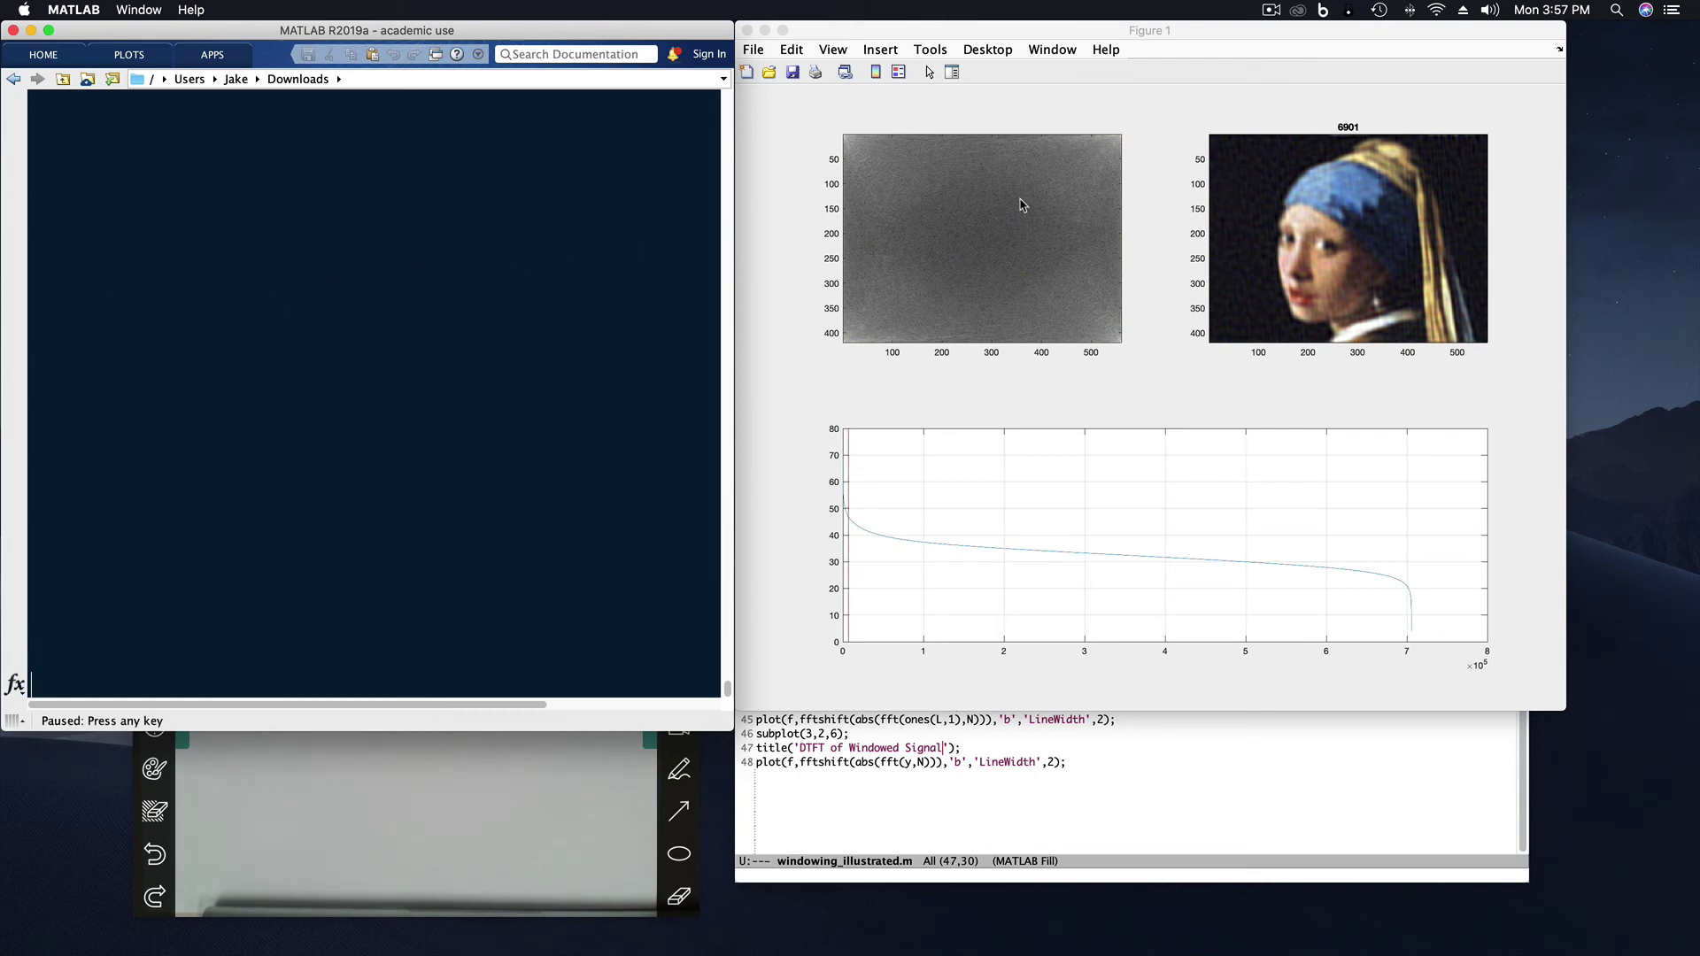
key(Return)
key(ctrl+c)
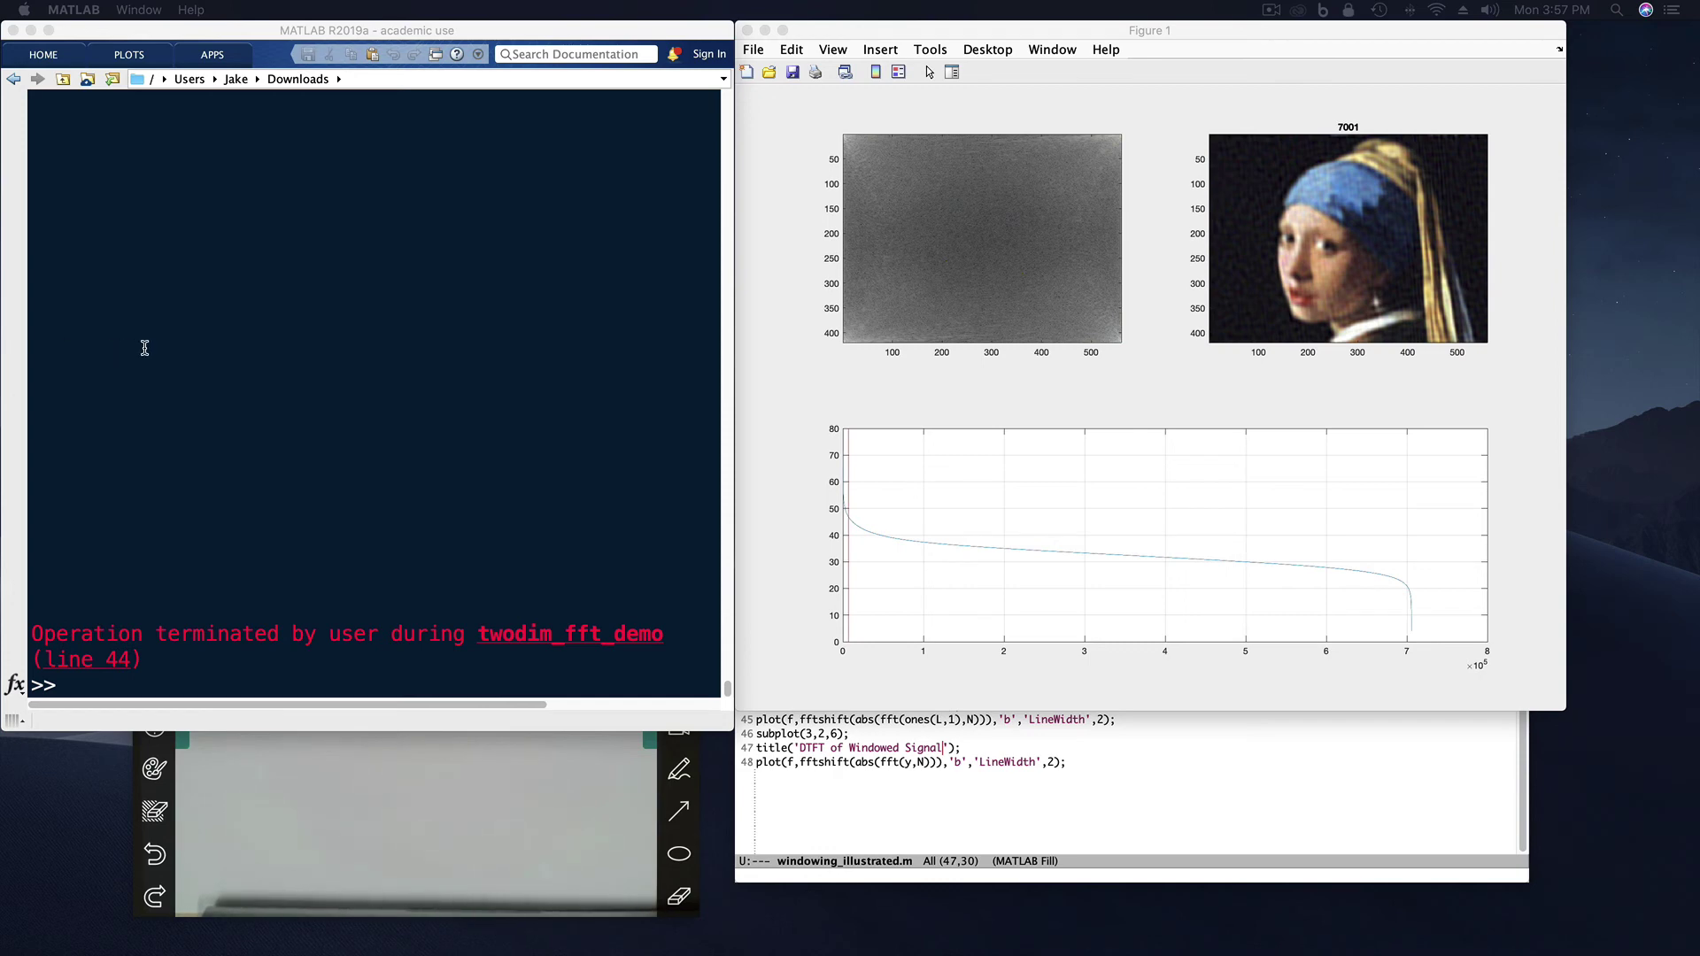
Step: Rerun twodim_fft_demo on the grey-haired man's portrait, advancing to 301 components
click(216, 354)
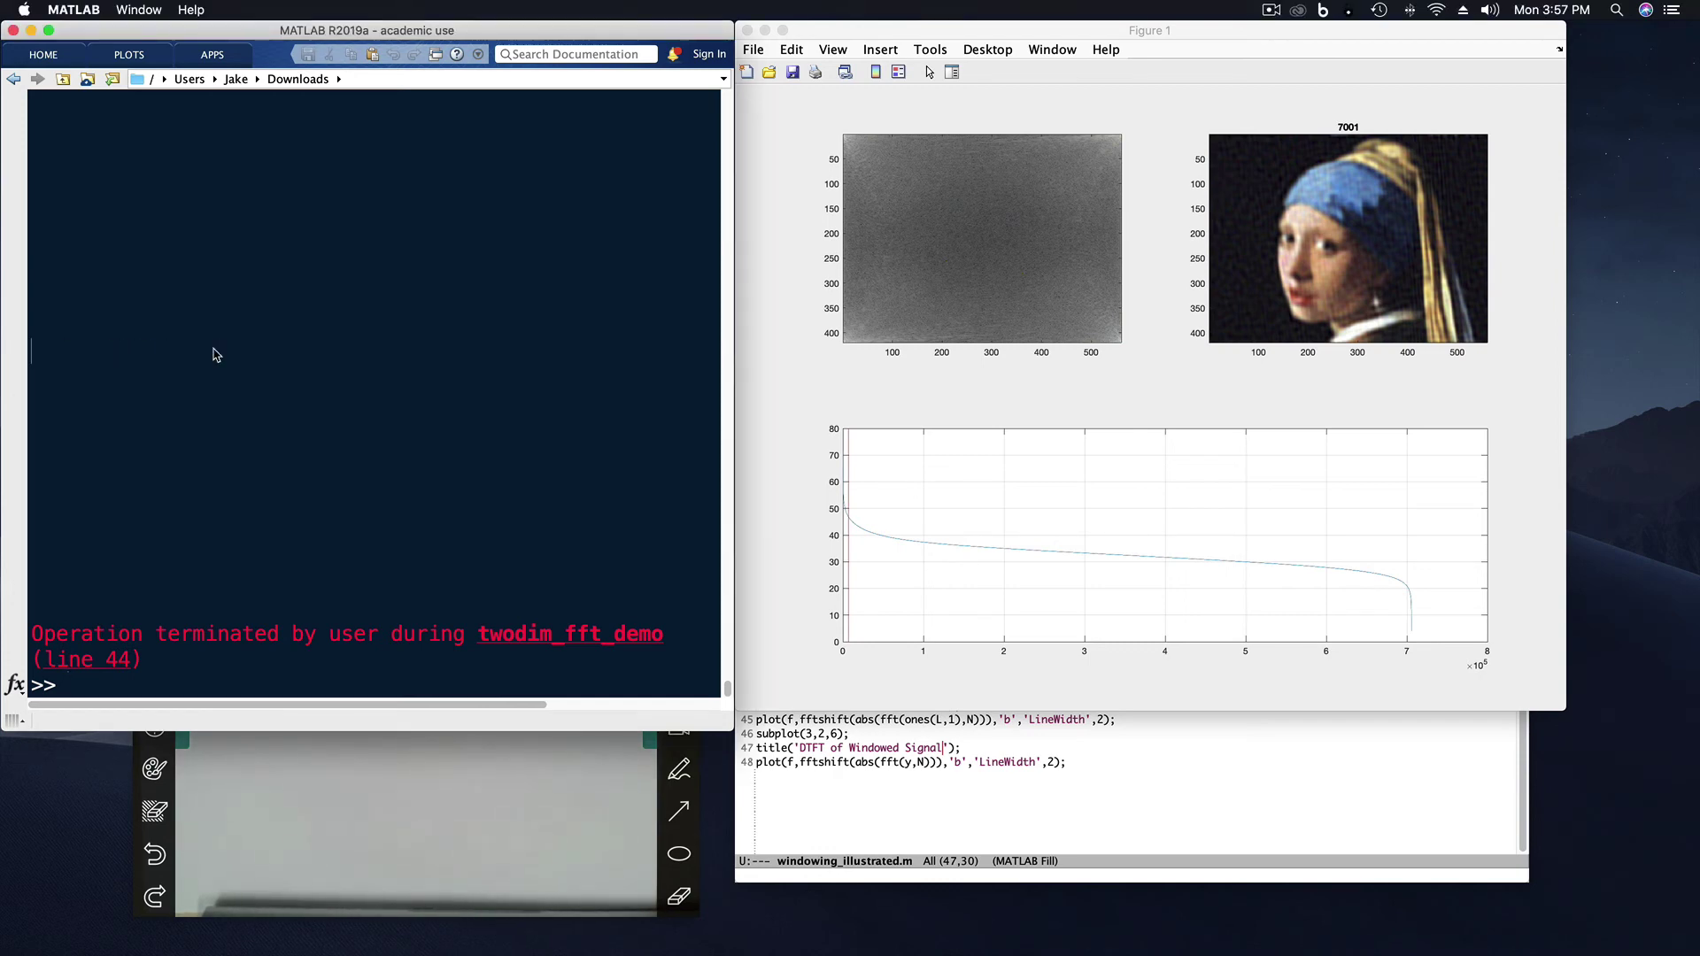
key(Up)
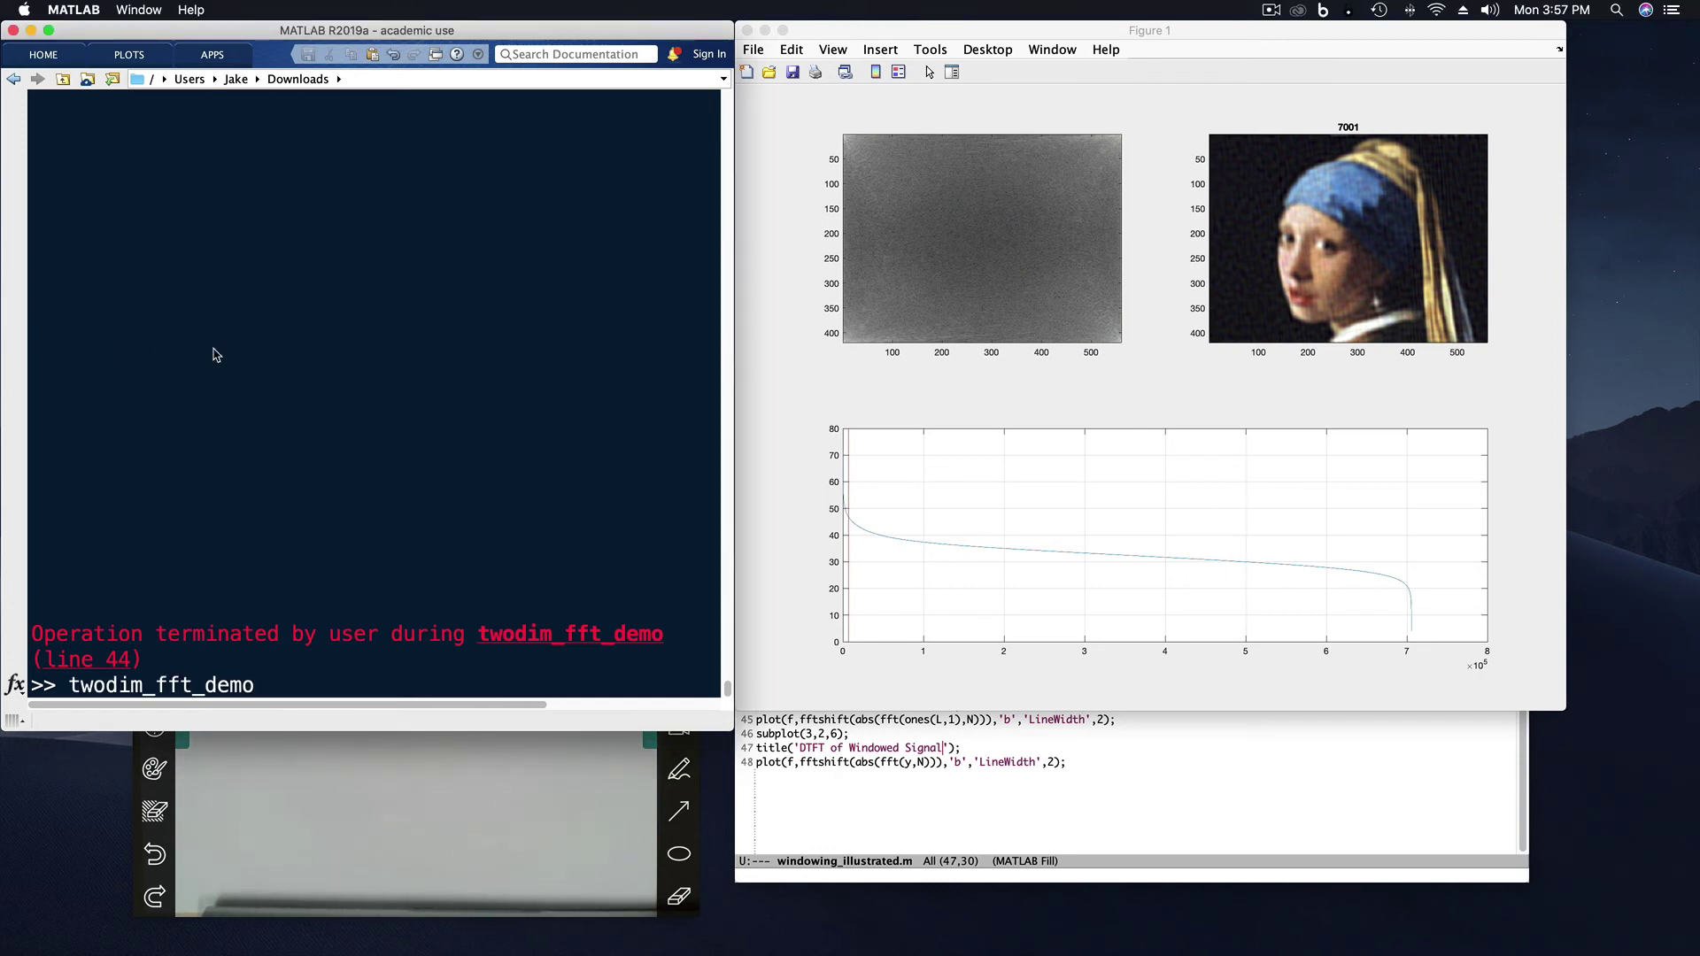
key(Return)
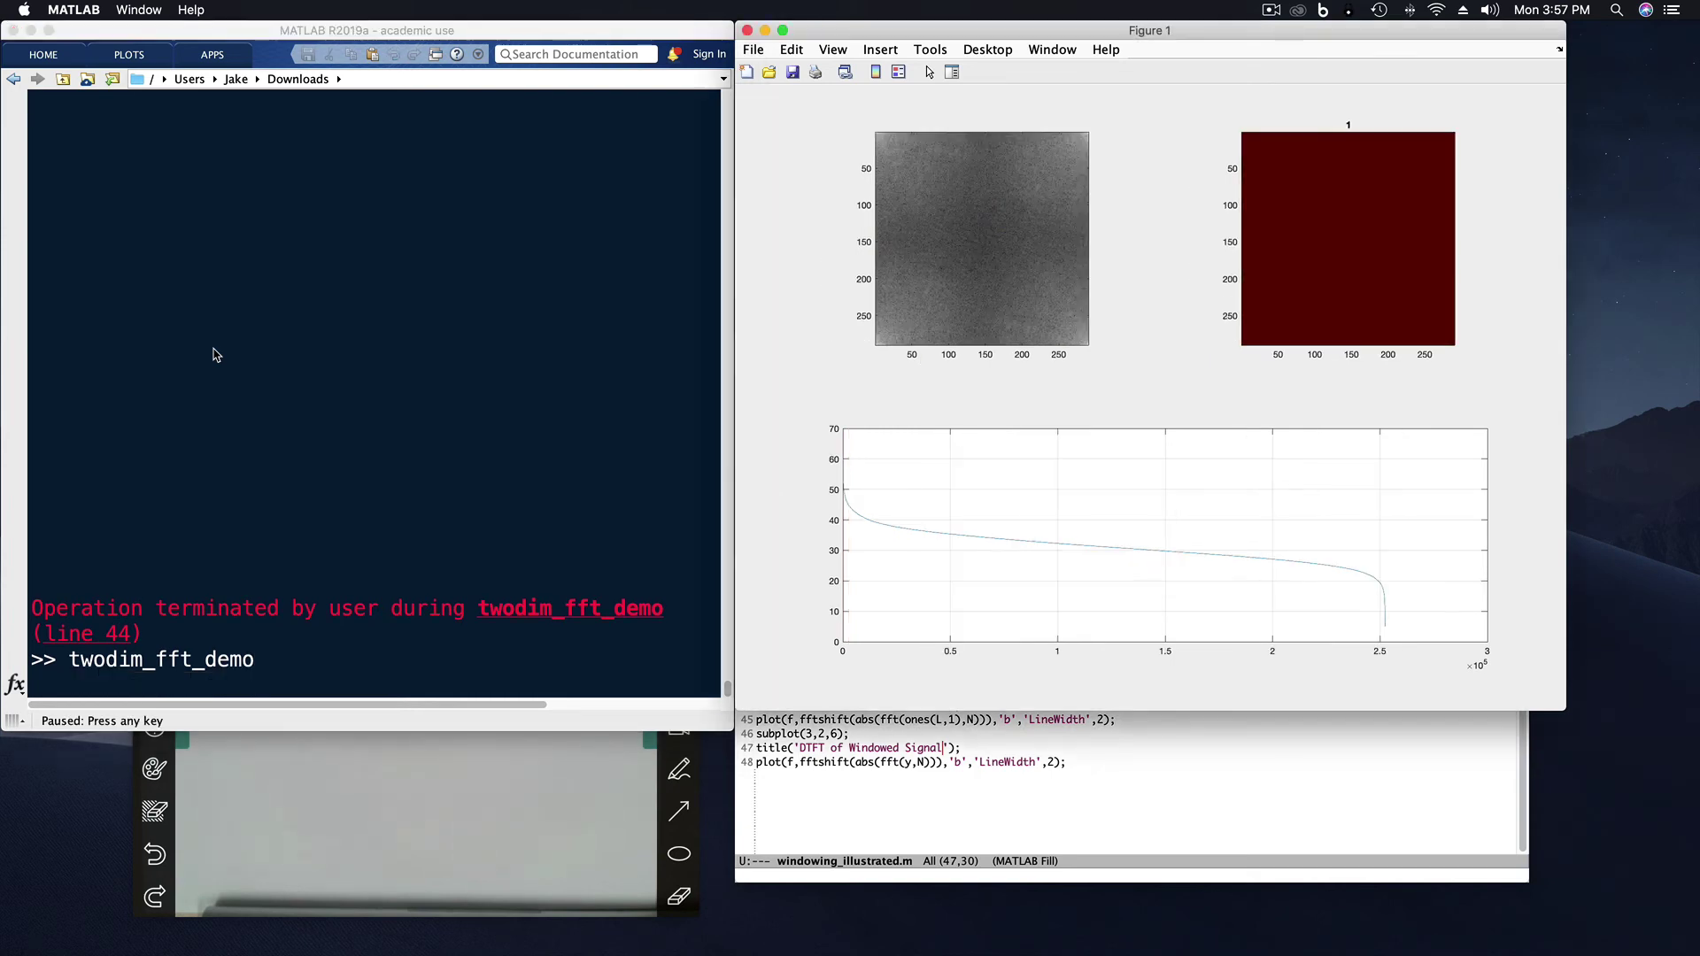
key(space)
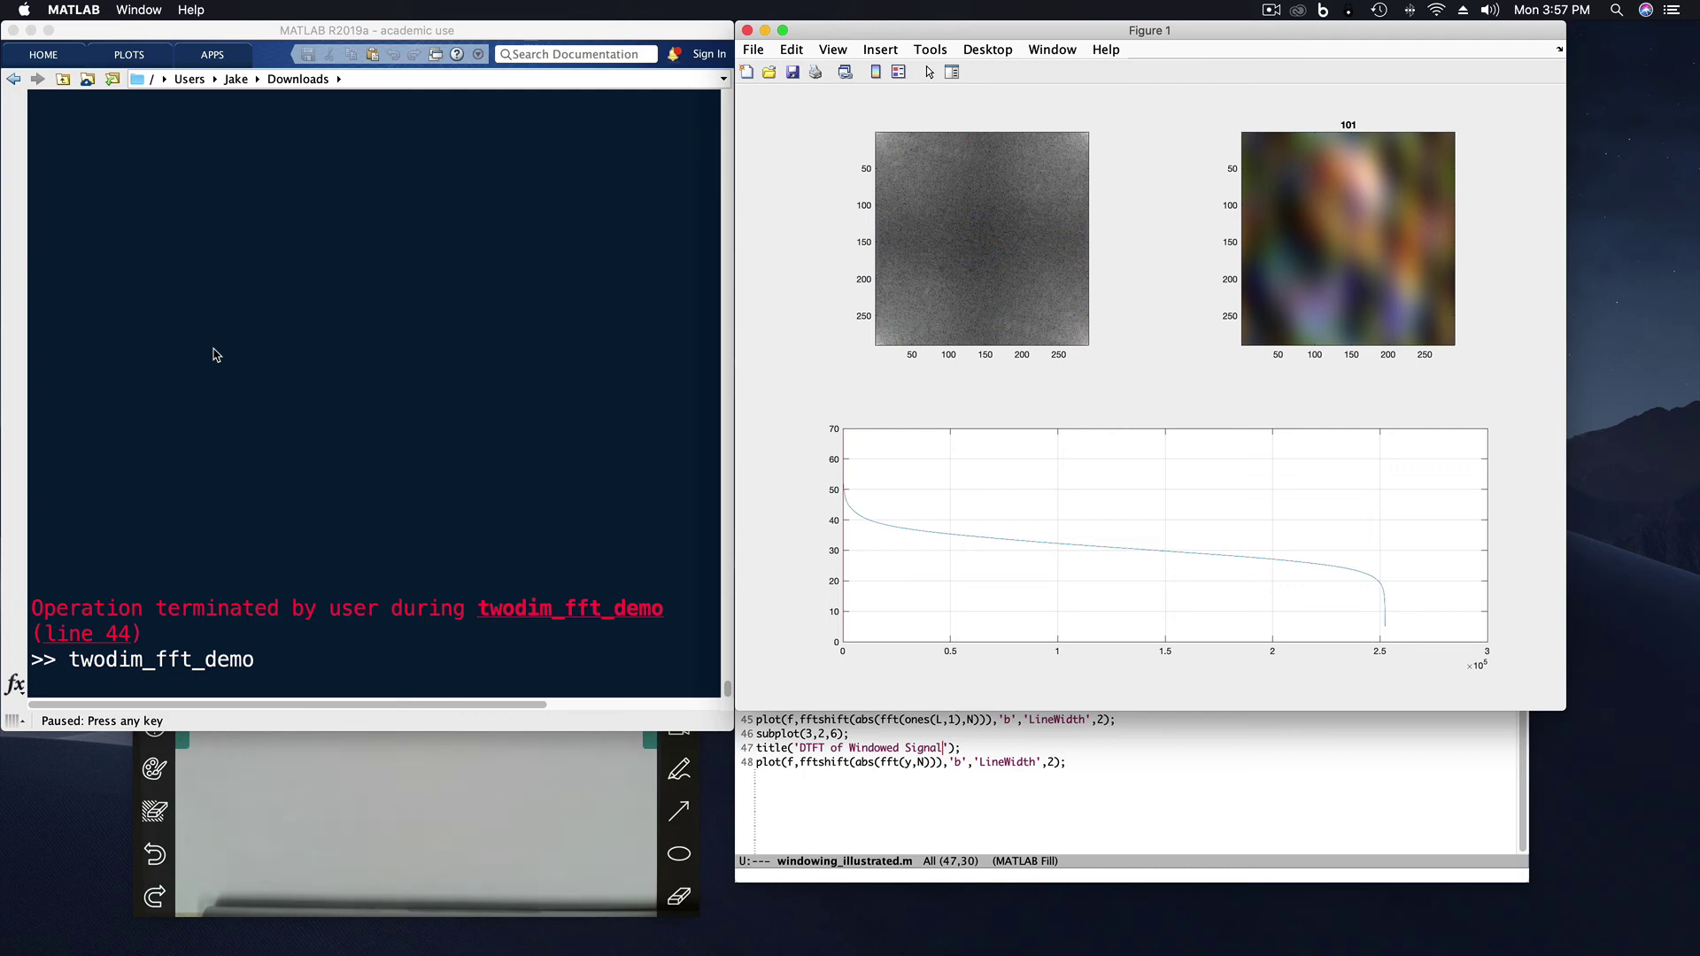
key(space)
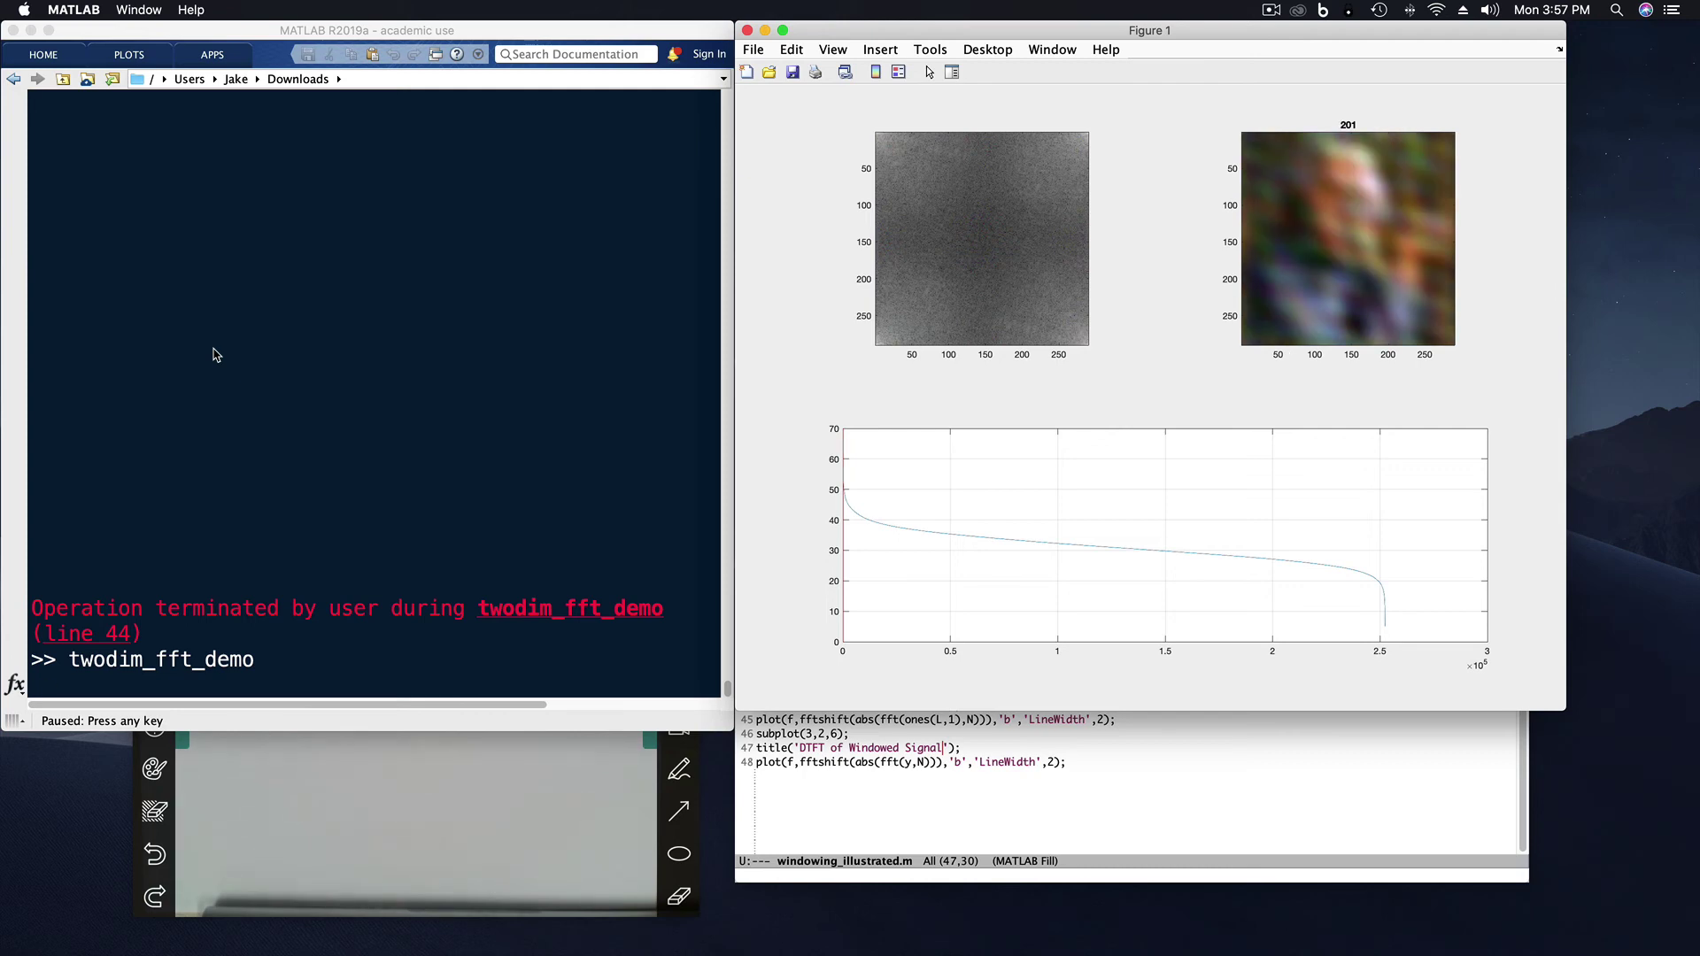
key(space)
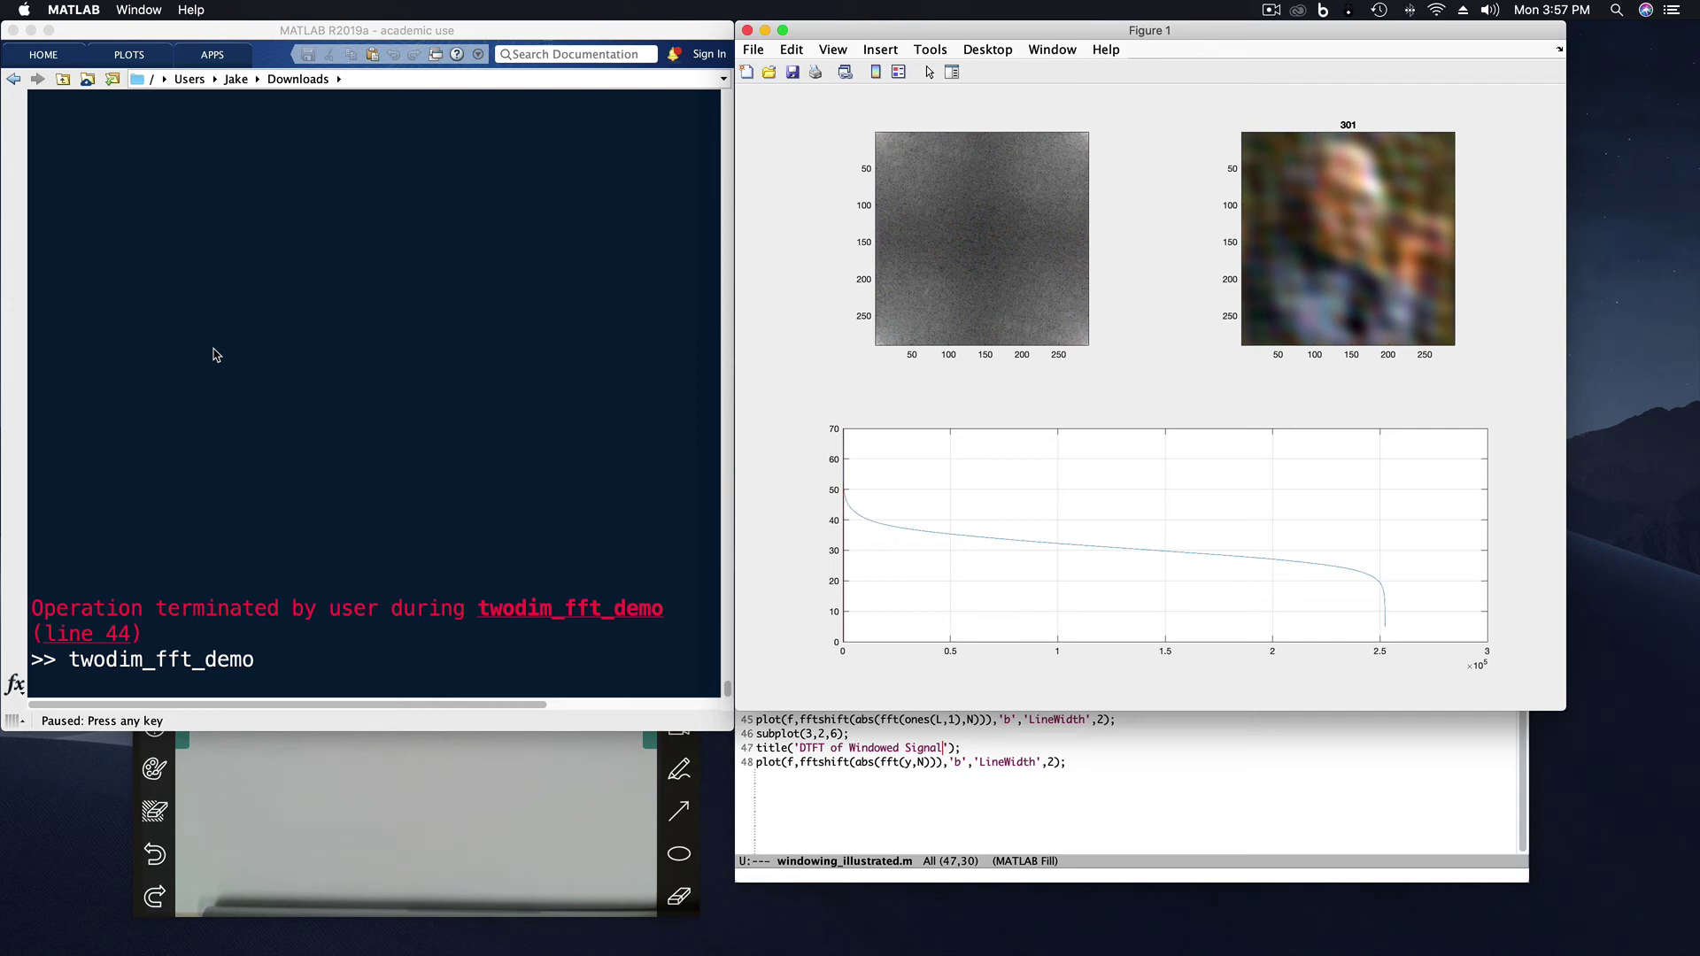
Step: Push the portrait reconstruction on to 13501 components, then stop it with Ctrl+C
key(space)
key(space)
key(space)
key(space)
key(space)
key(space)
key(space)
key(space)
key(space)
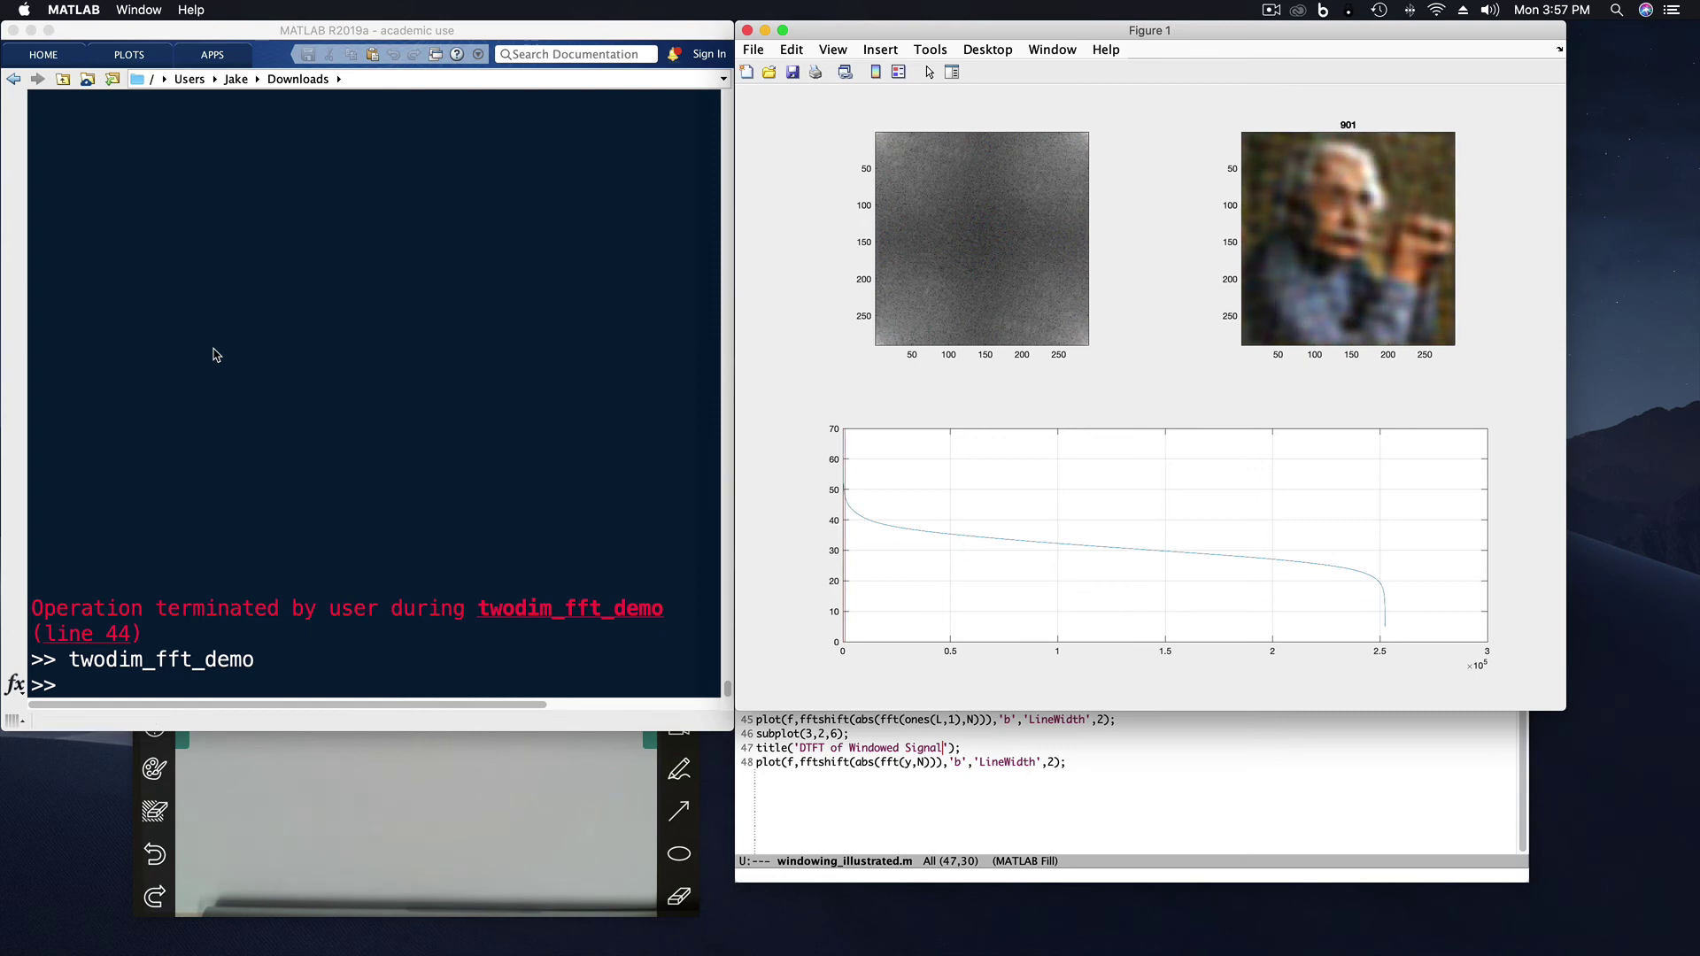
key(space)
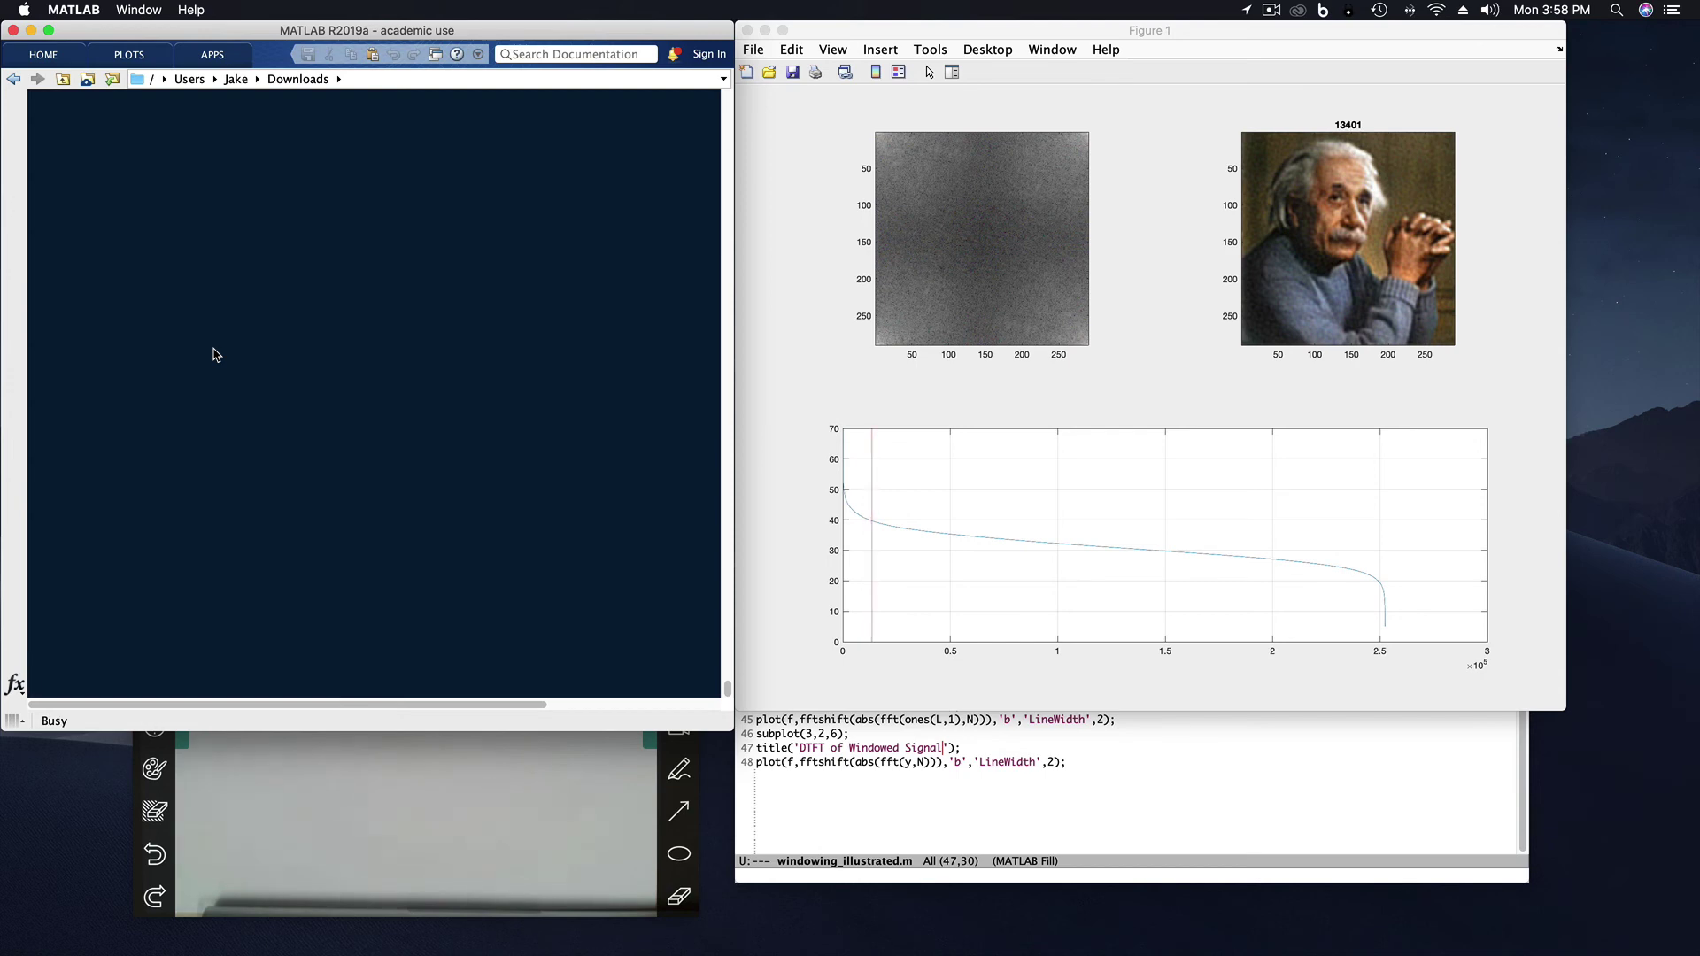
key(ctrl+c)
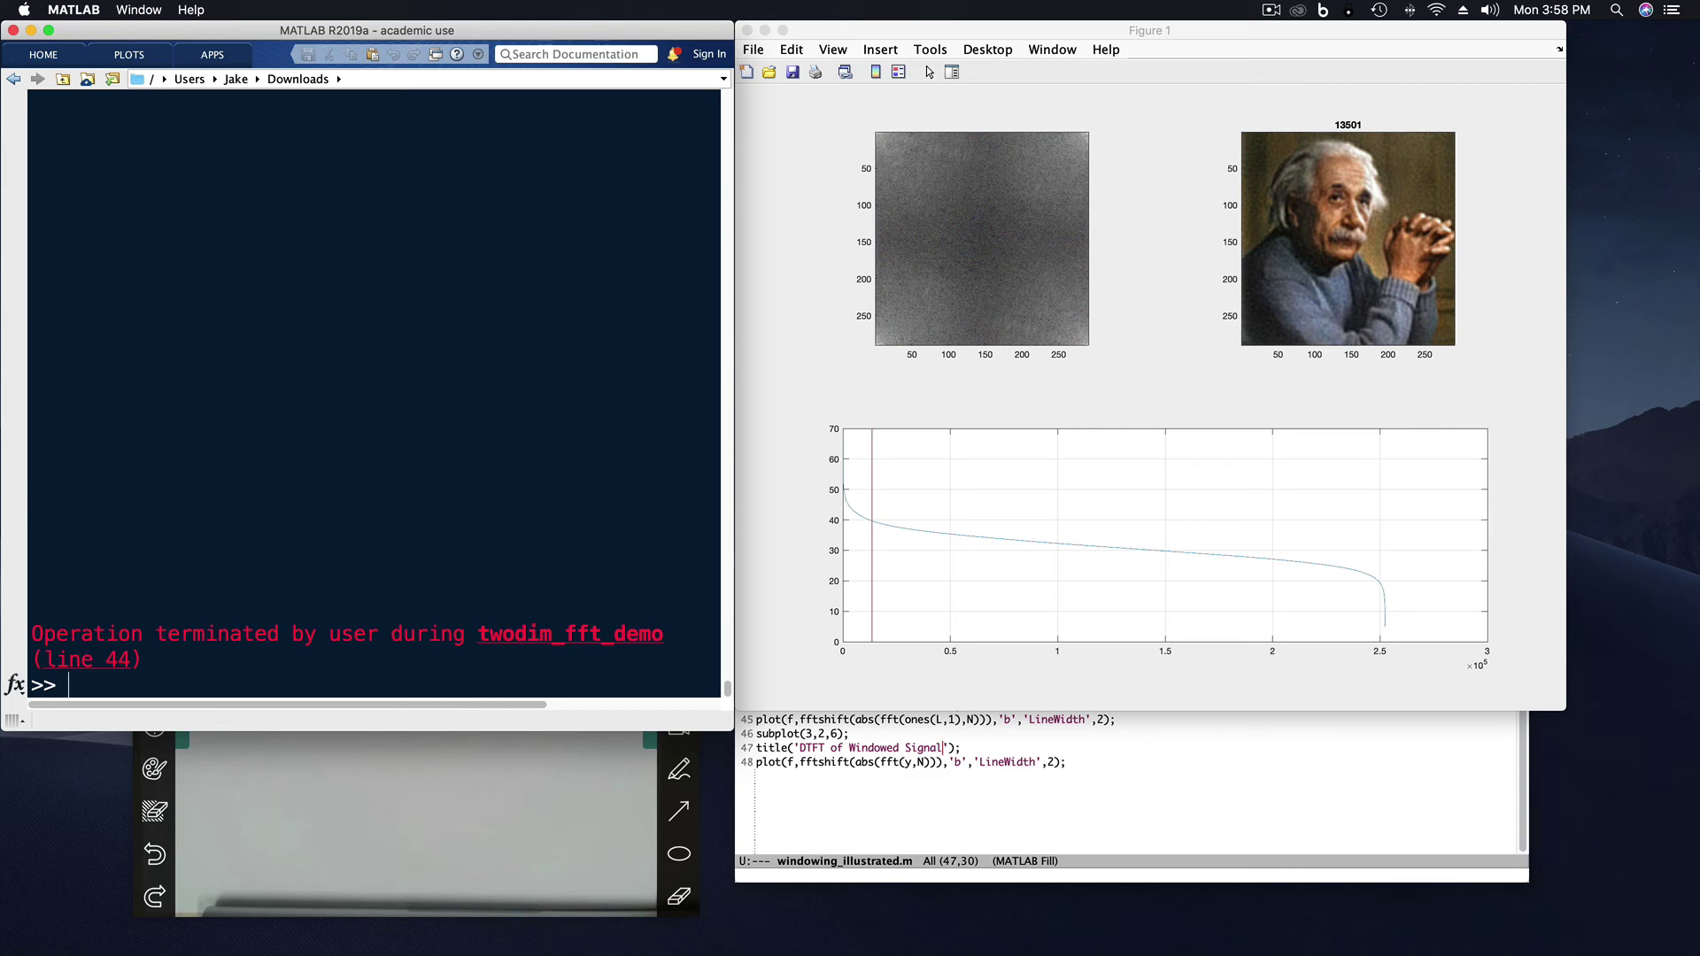
key(super+Tab)
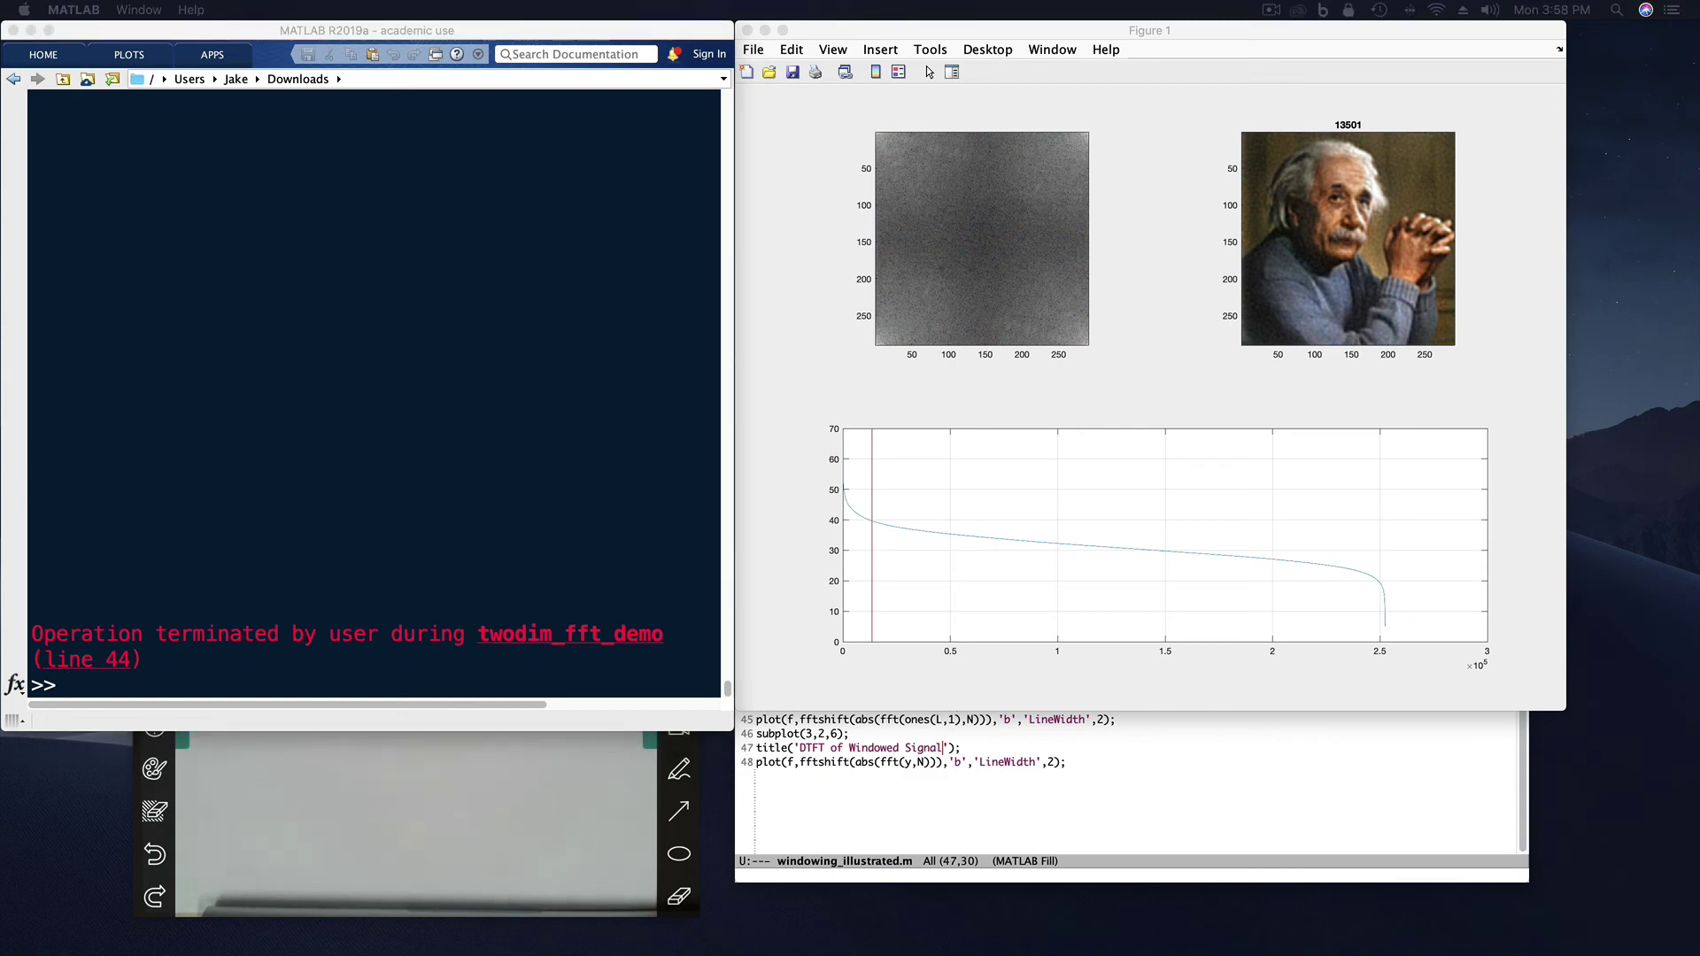
Step: Rerun twodim_fft_demo and continue the grayscale photo's reconstruction
key(Up)
key(Return)
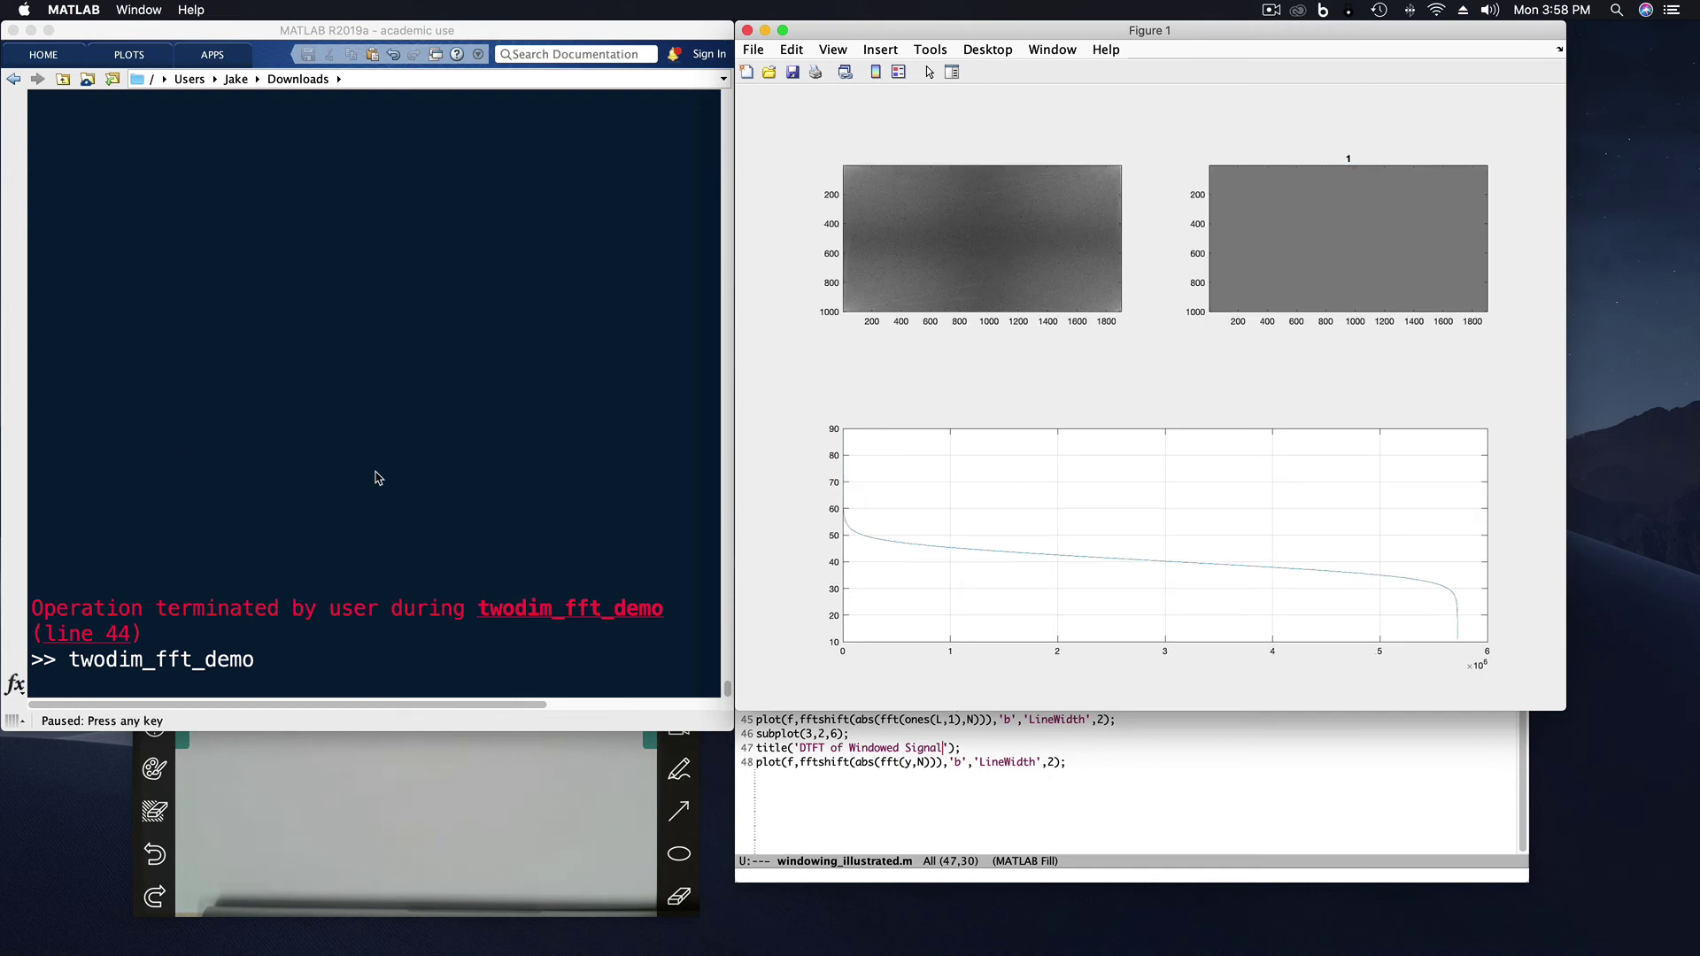
click(378, 478)
key(space)
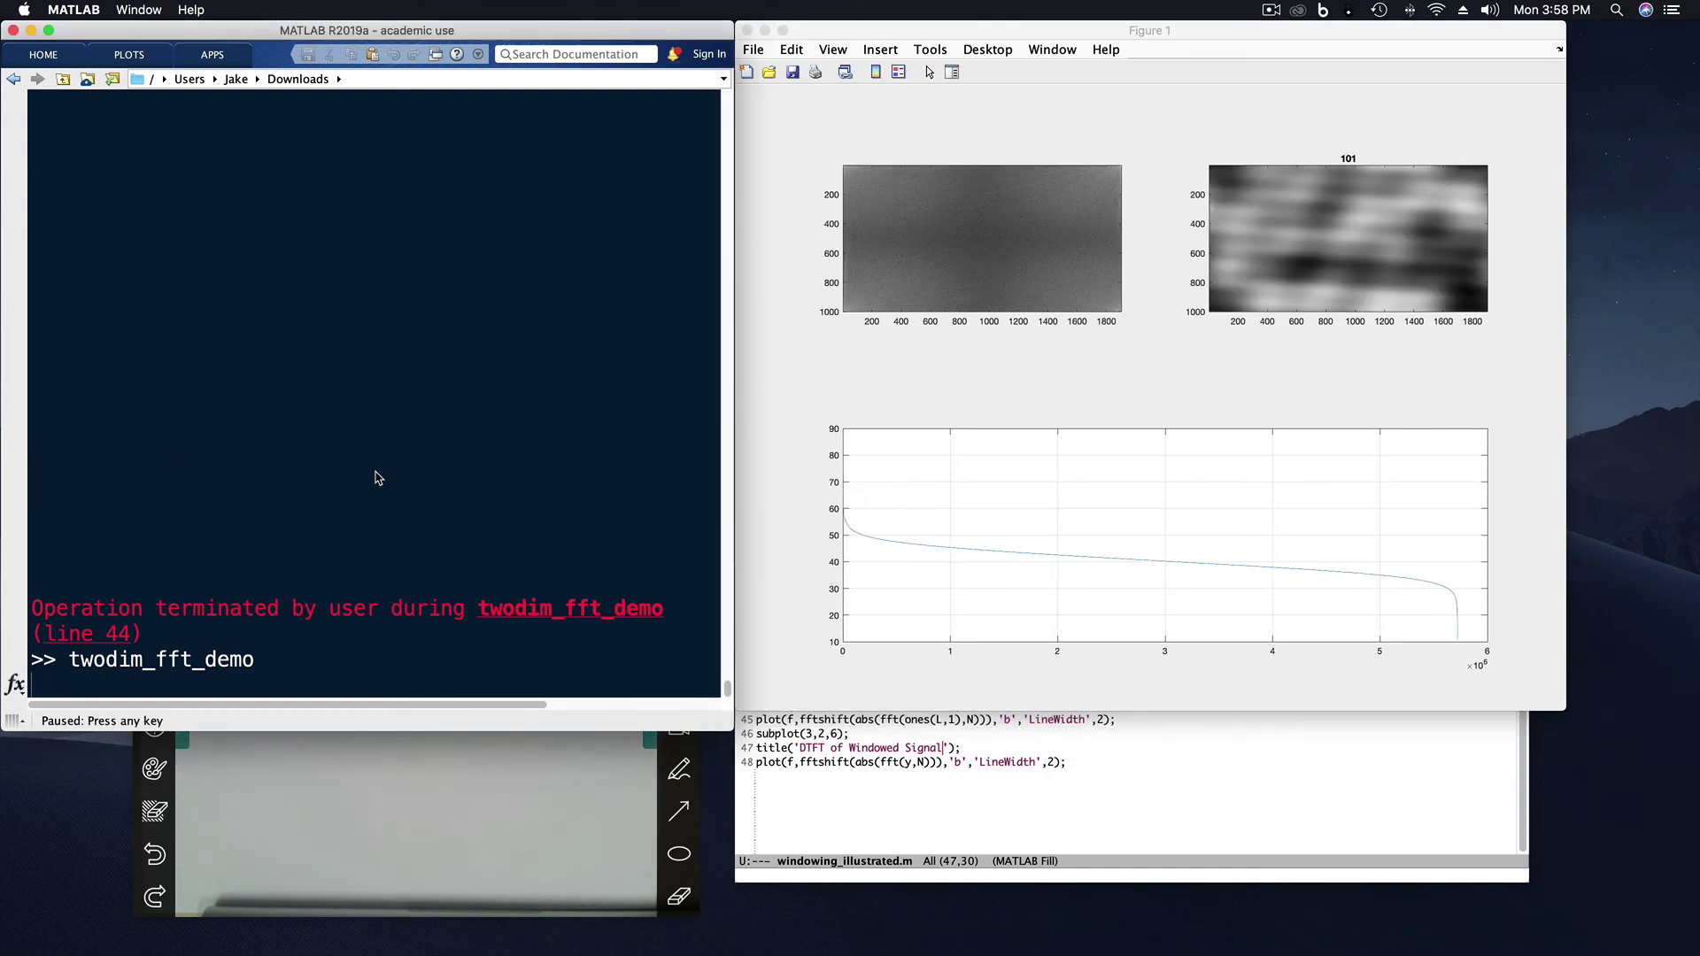
Step: Advance the grayscale photo to 601 components, stop the demo, and restart it
key(space)
key(space)
key(space)
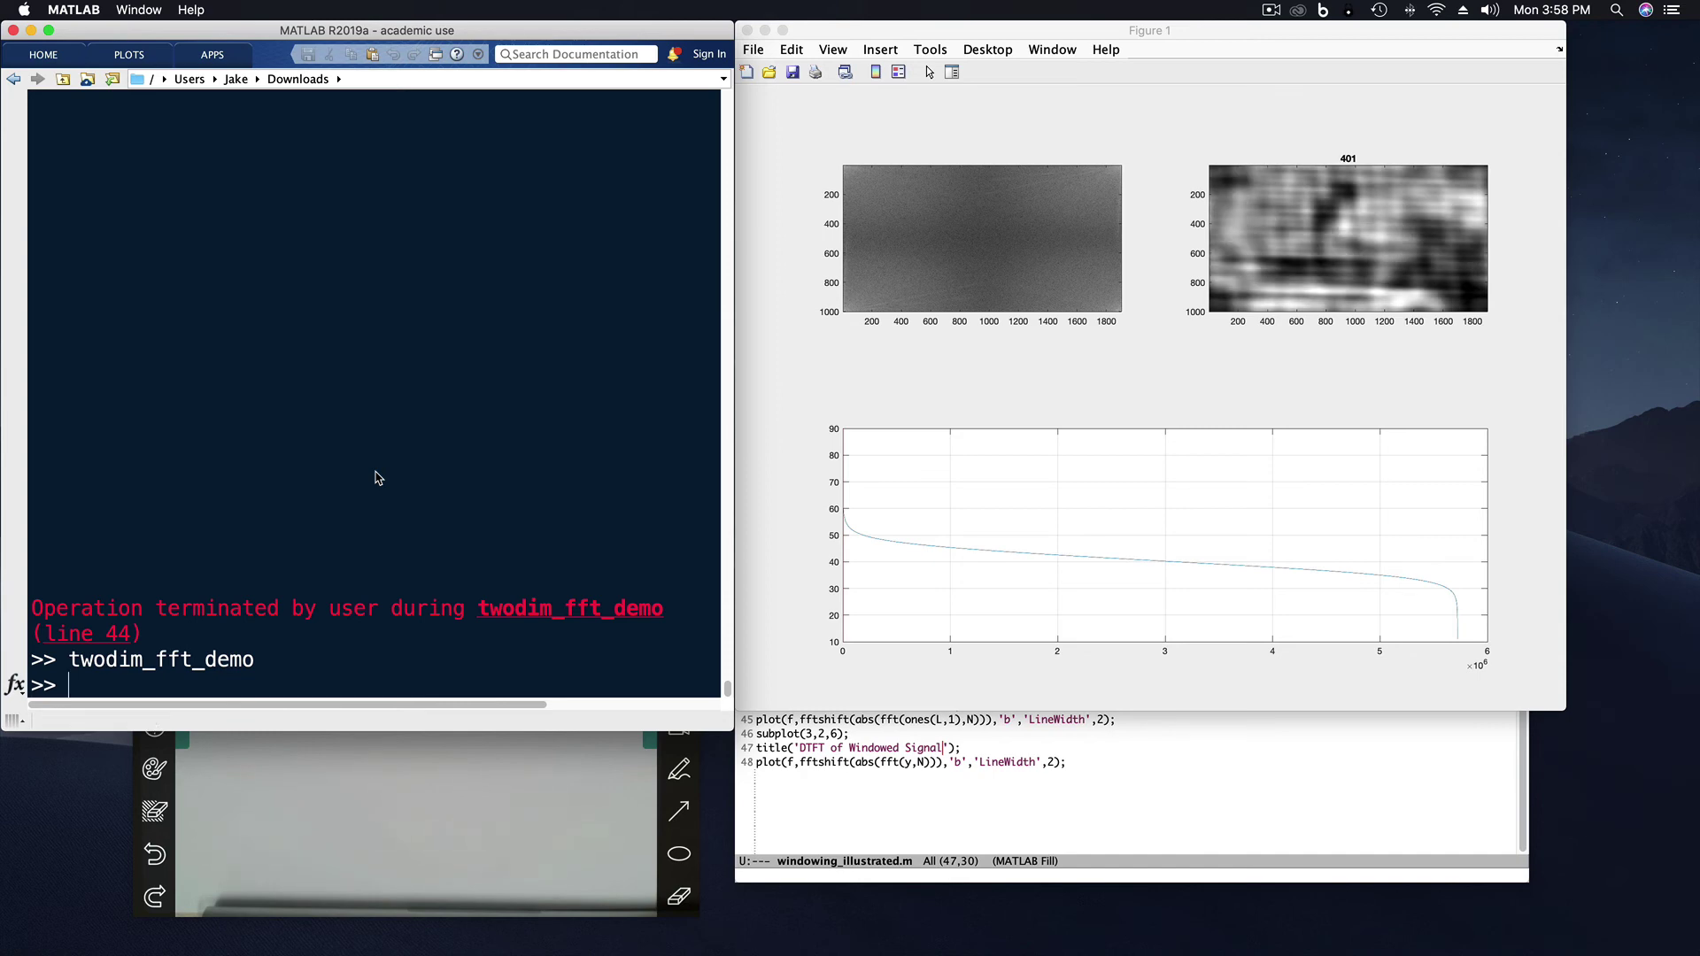
key(space)
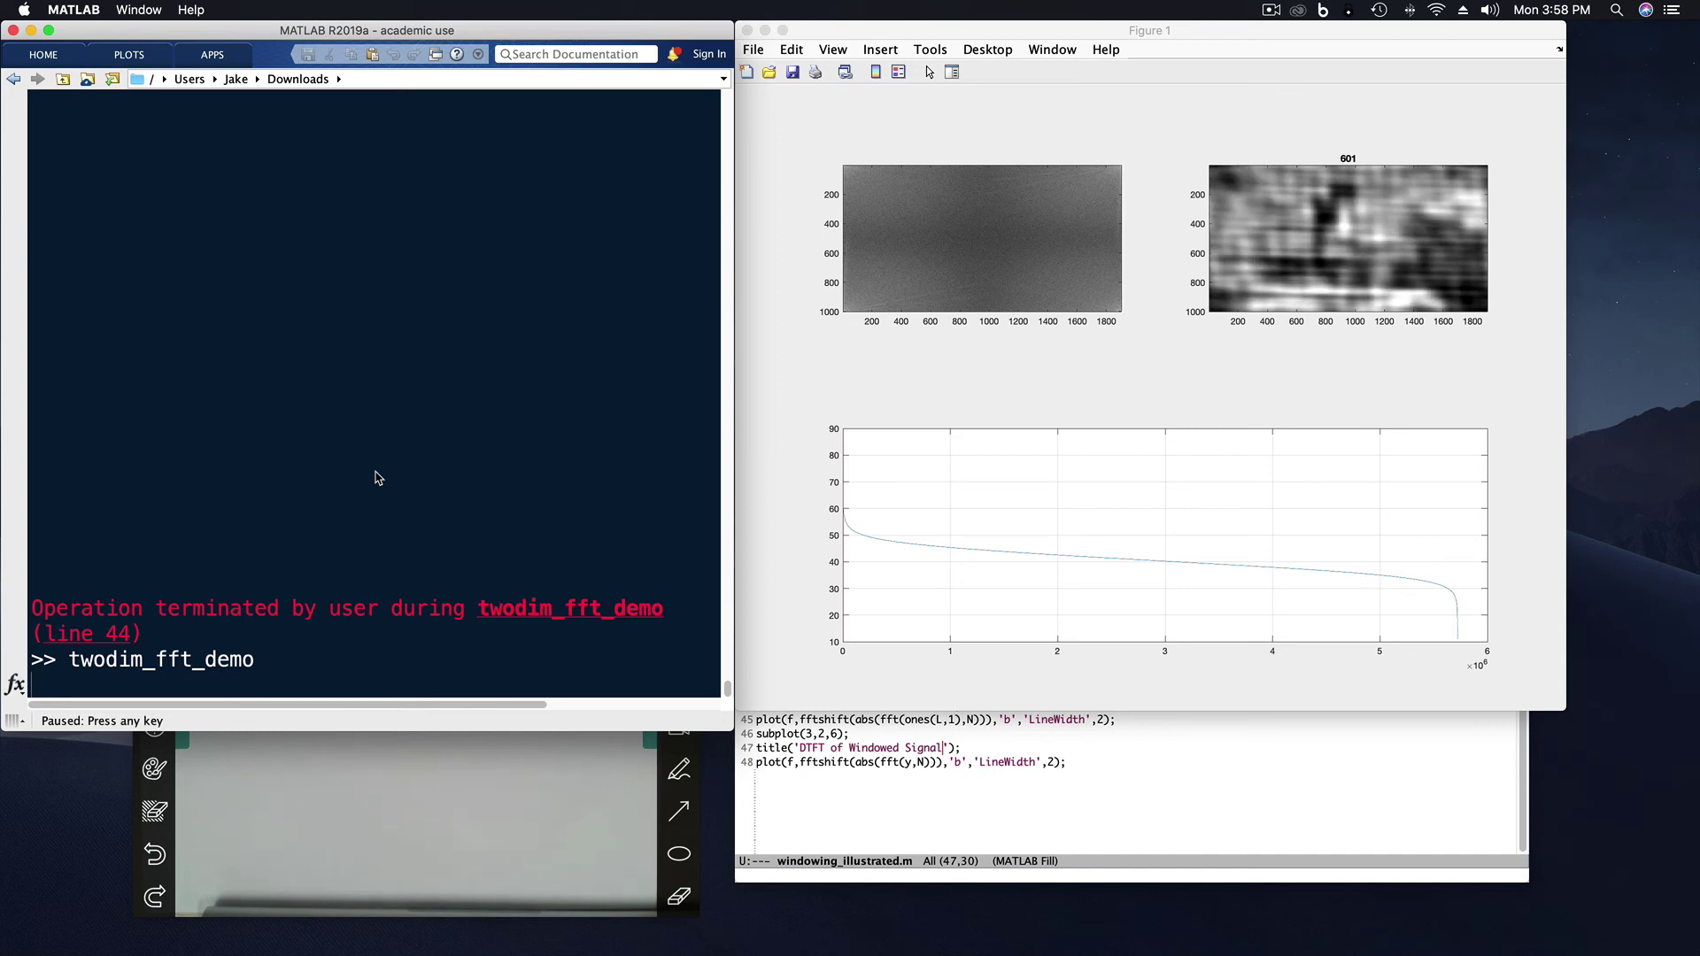
key(ctrl+c)
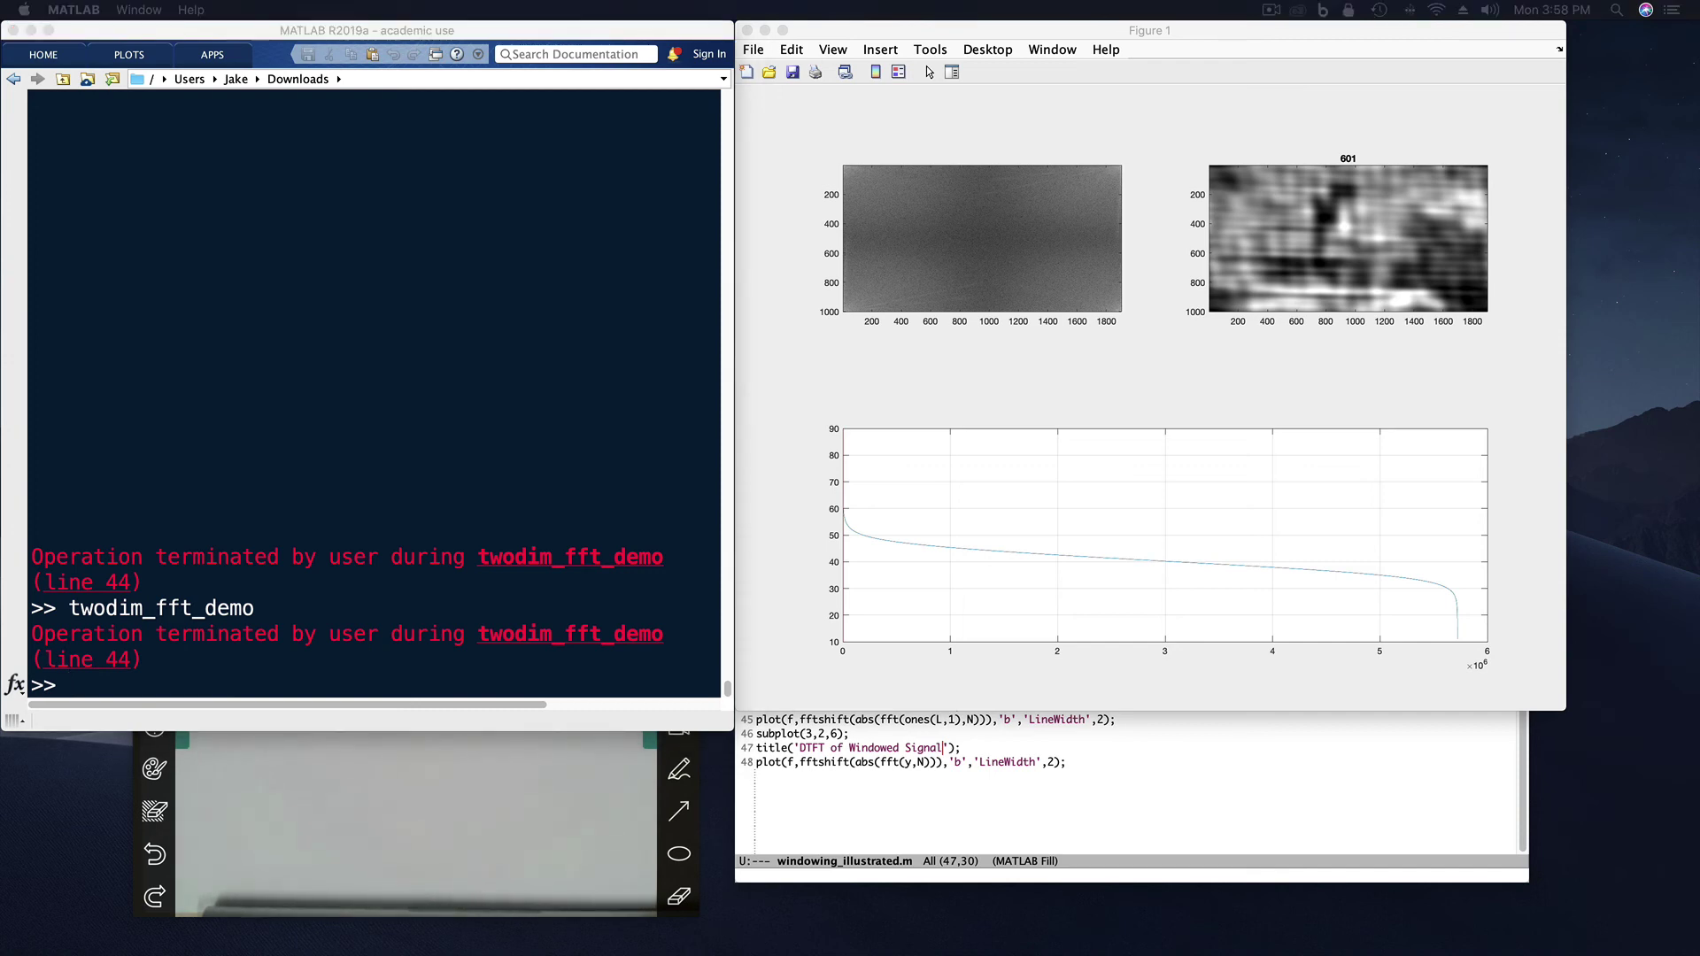
key(Up)
key(Return)
Step: Rebuild the grayscale car photo through 1001, 2001, 4001 up to 15001 components, then stop
click(266, 428)
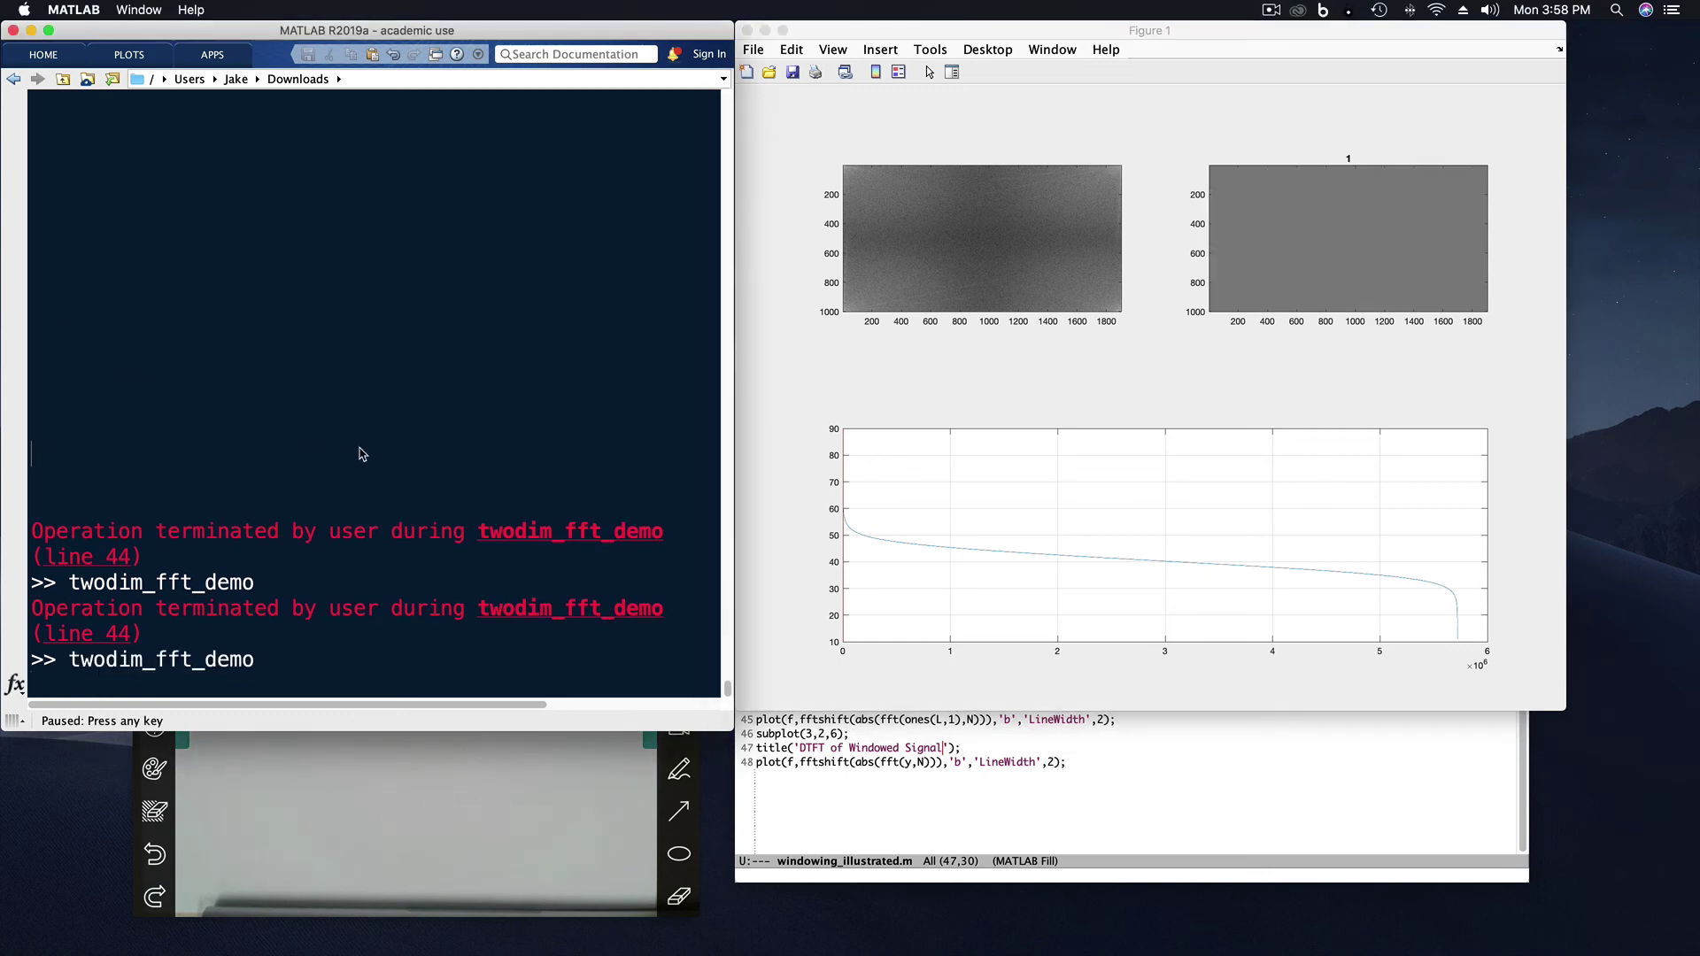
key(space)
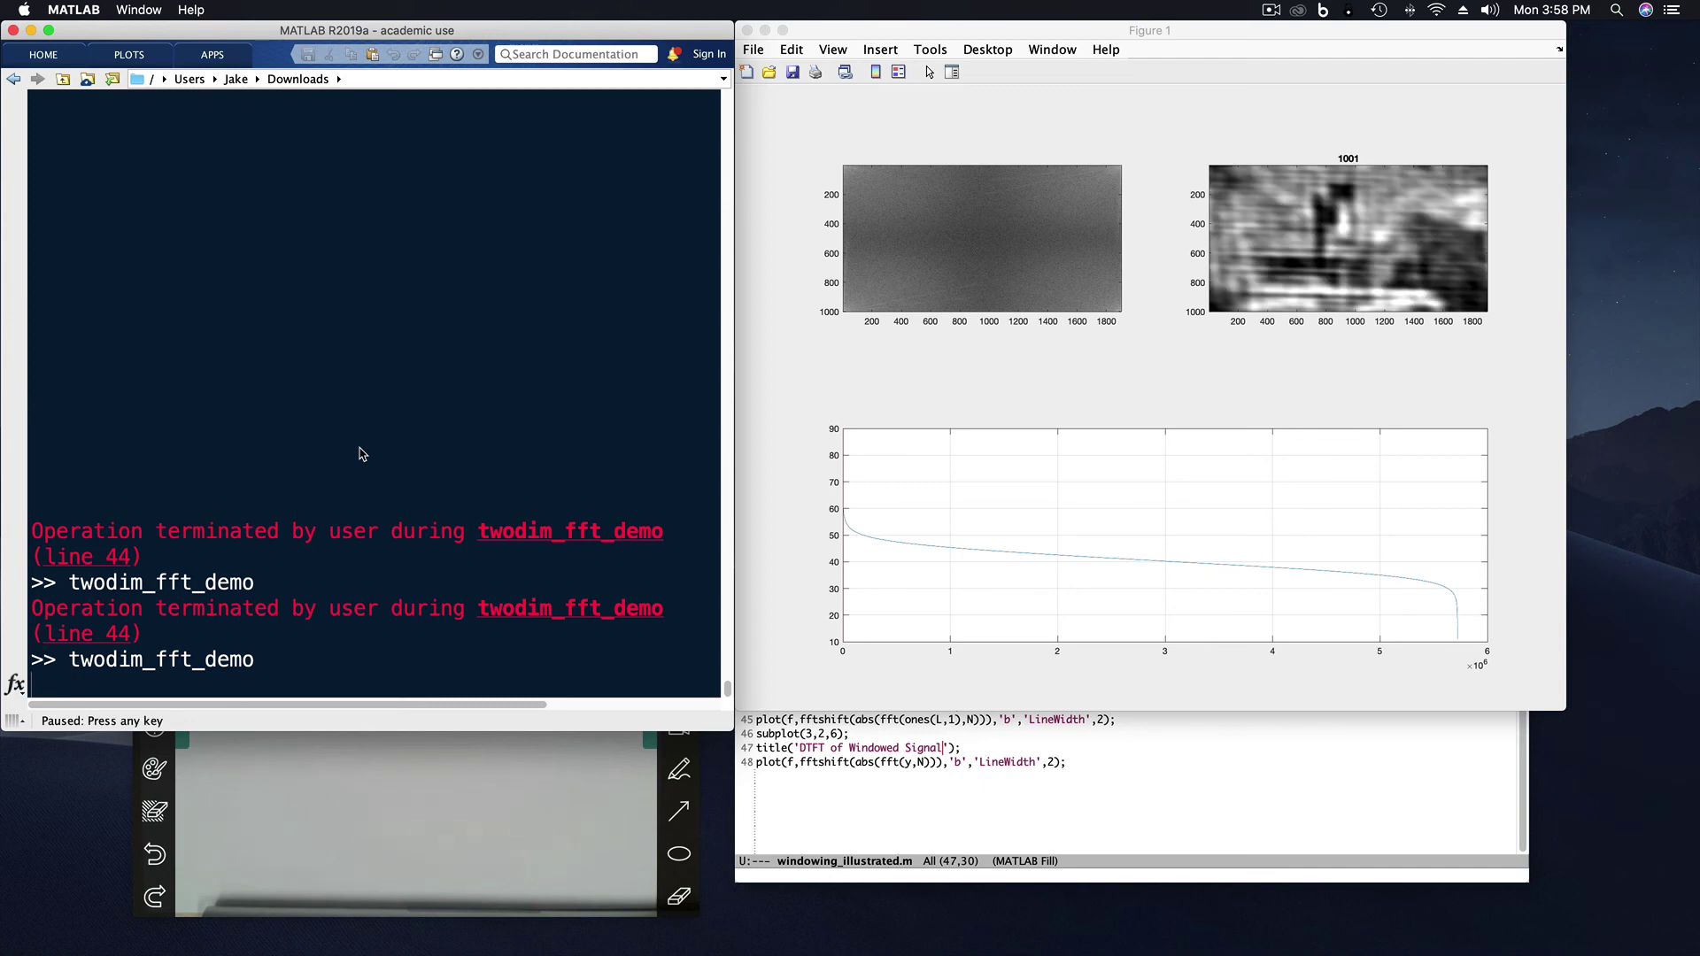
key(space)
key(space)
key(space)
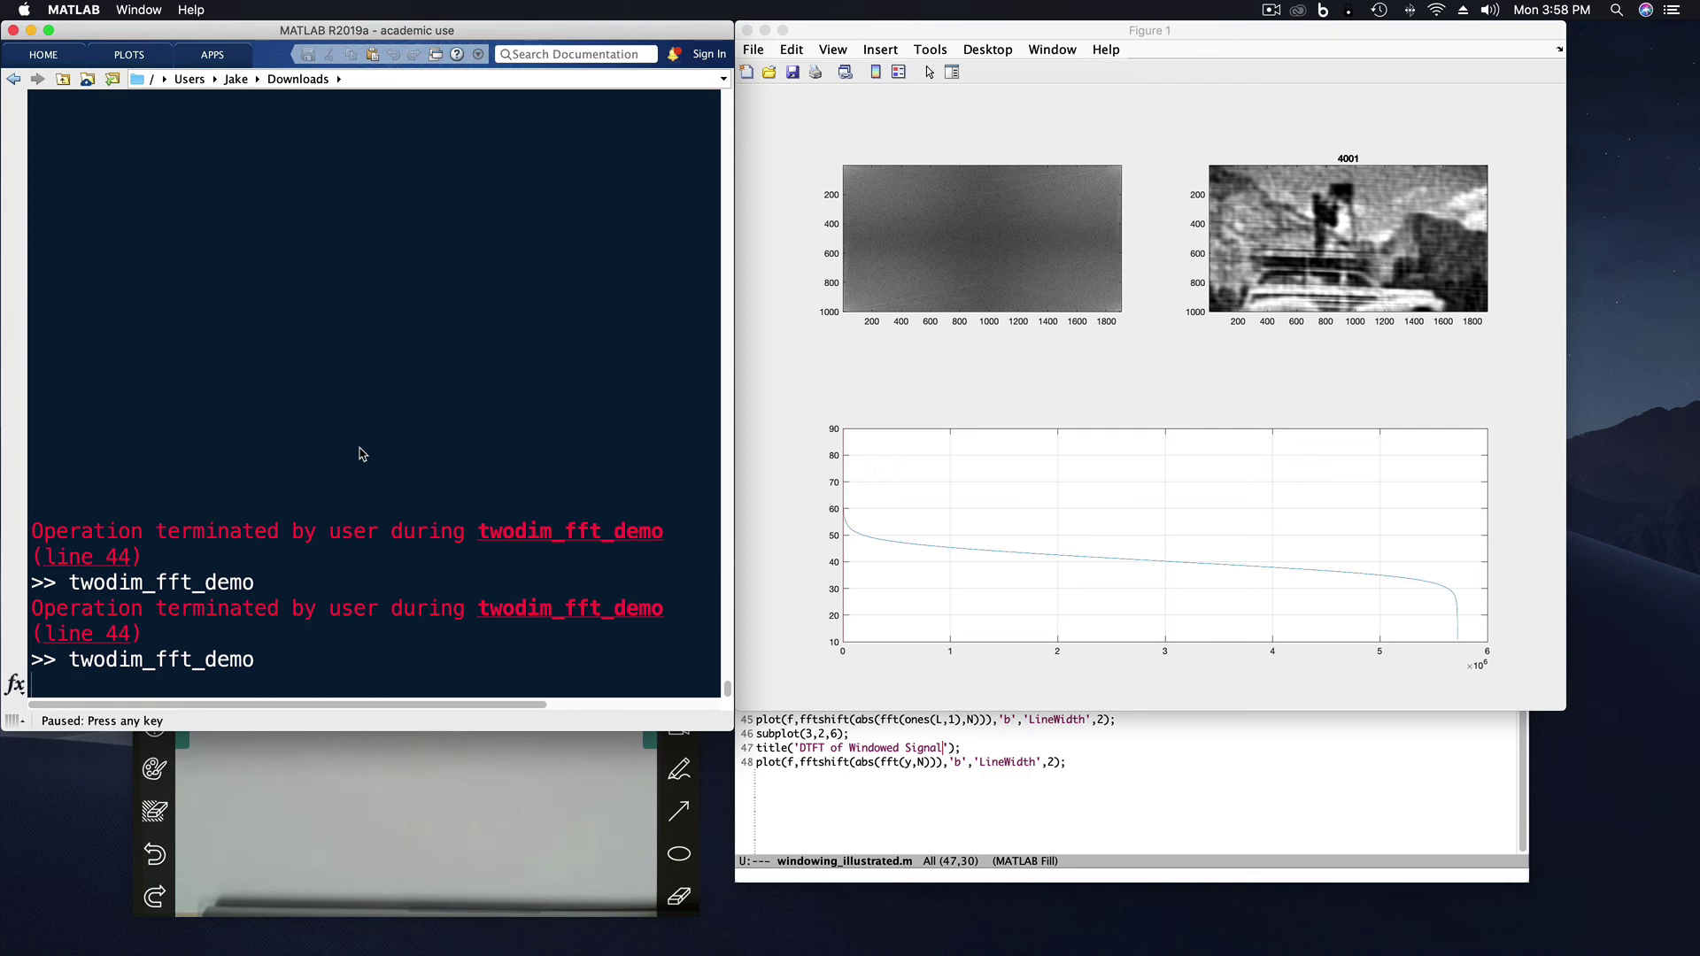
key(space)
key(space)
key(space)
key(space)
key(space)
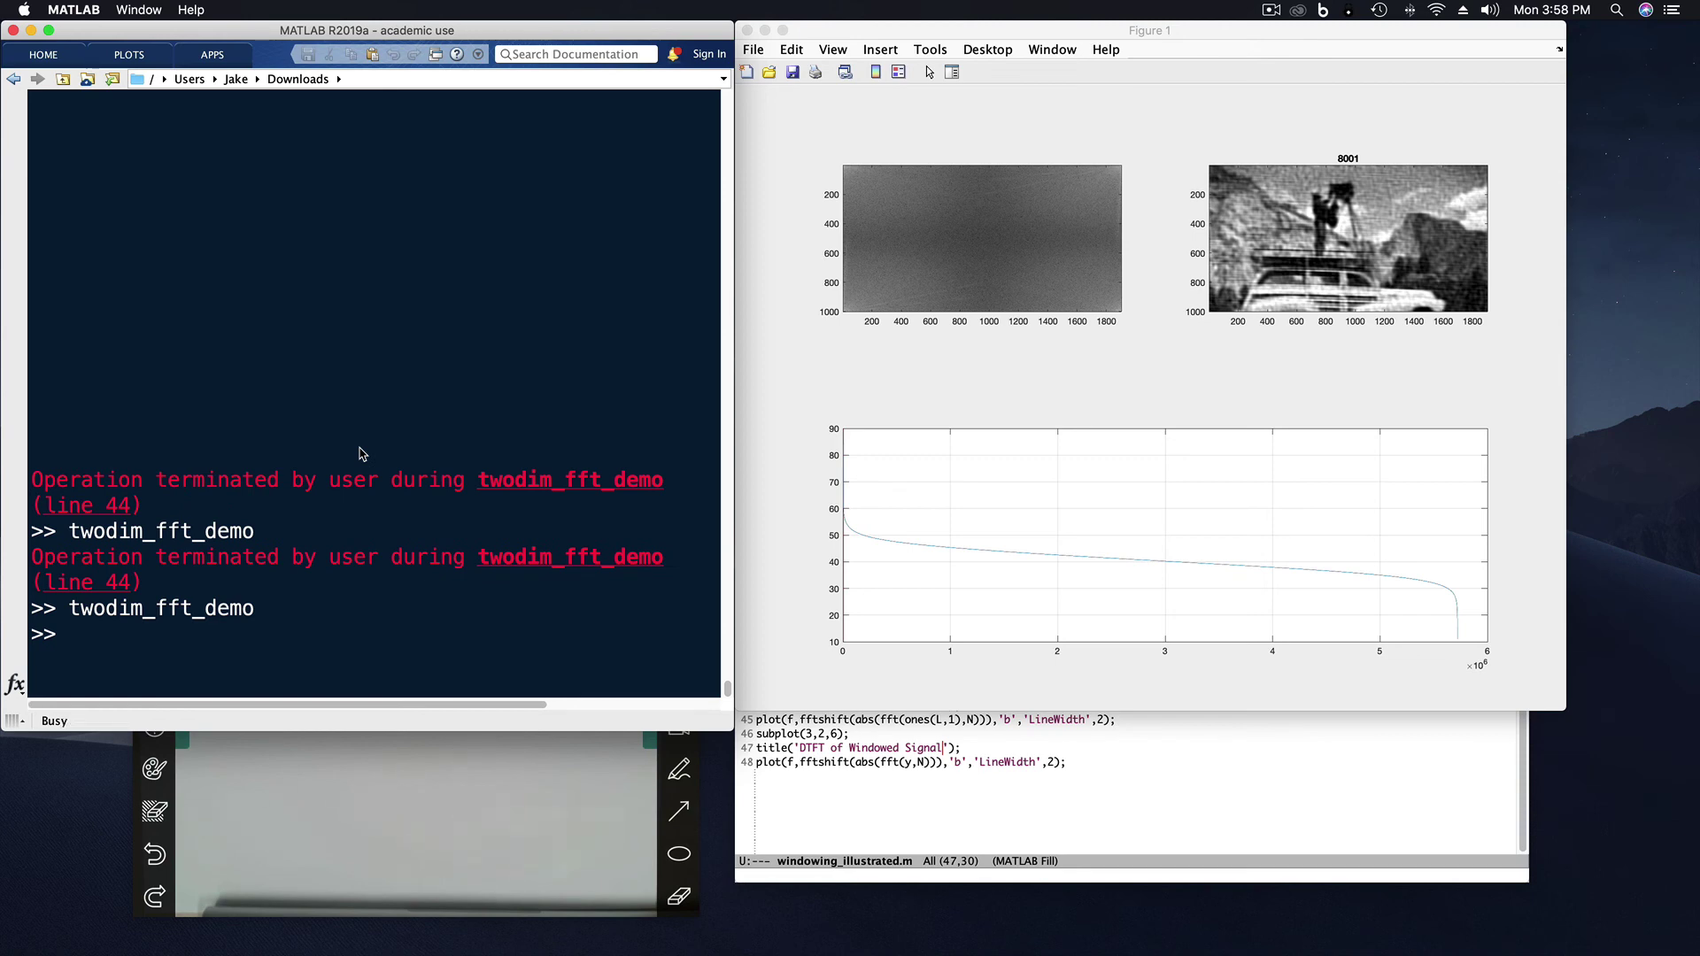
key(space)
key(space)
key(space)
key(space)
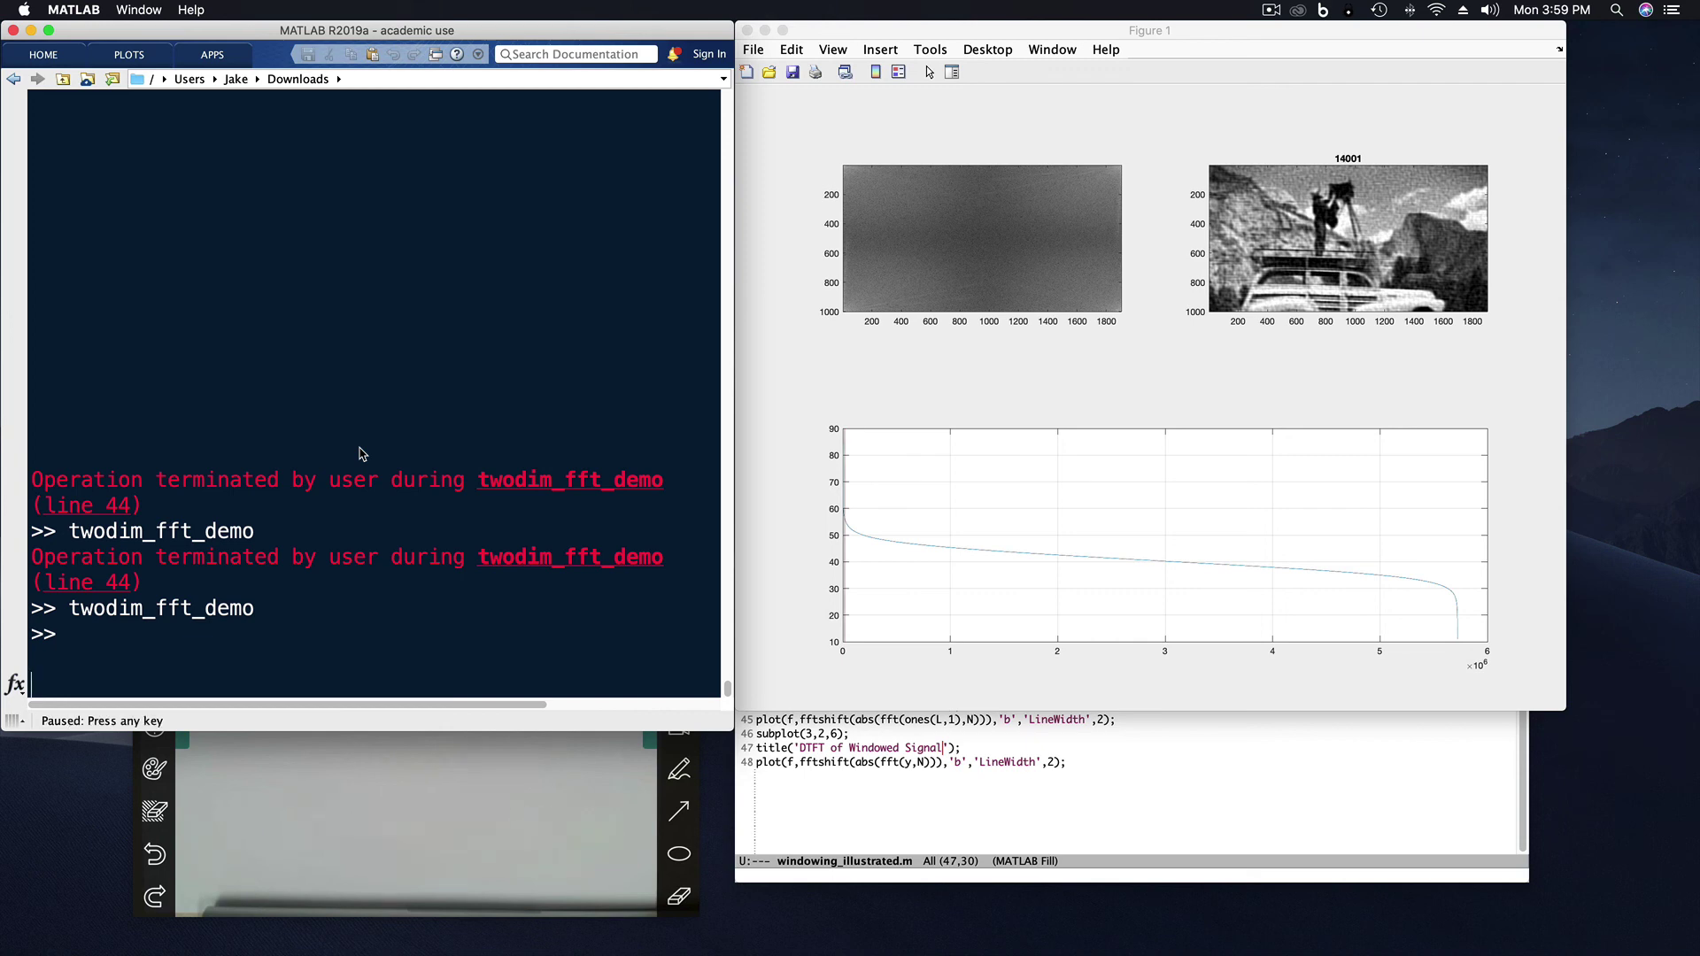
key(space)
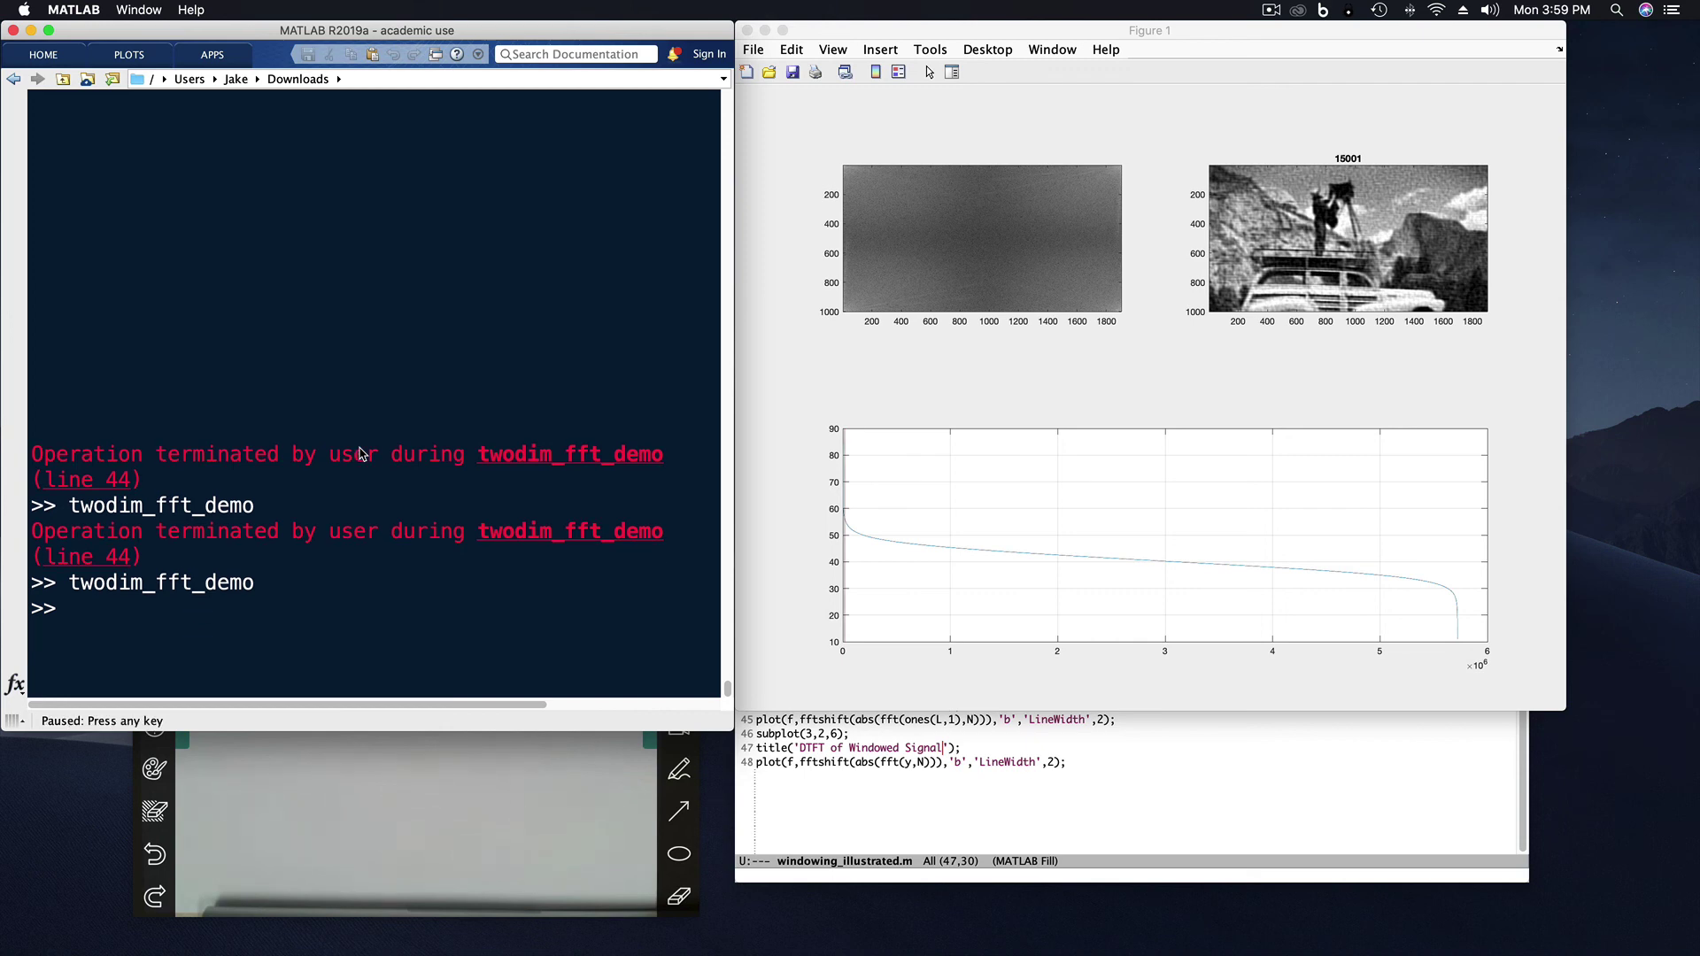
key(ctrl+c)
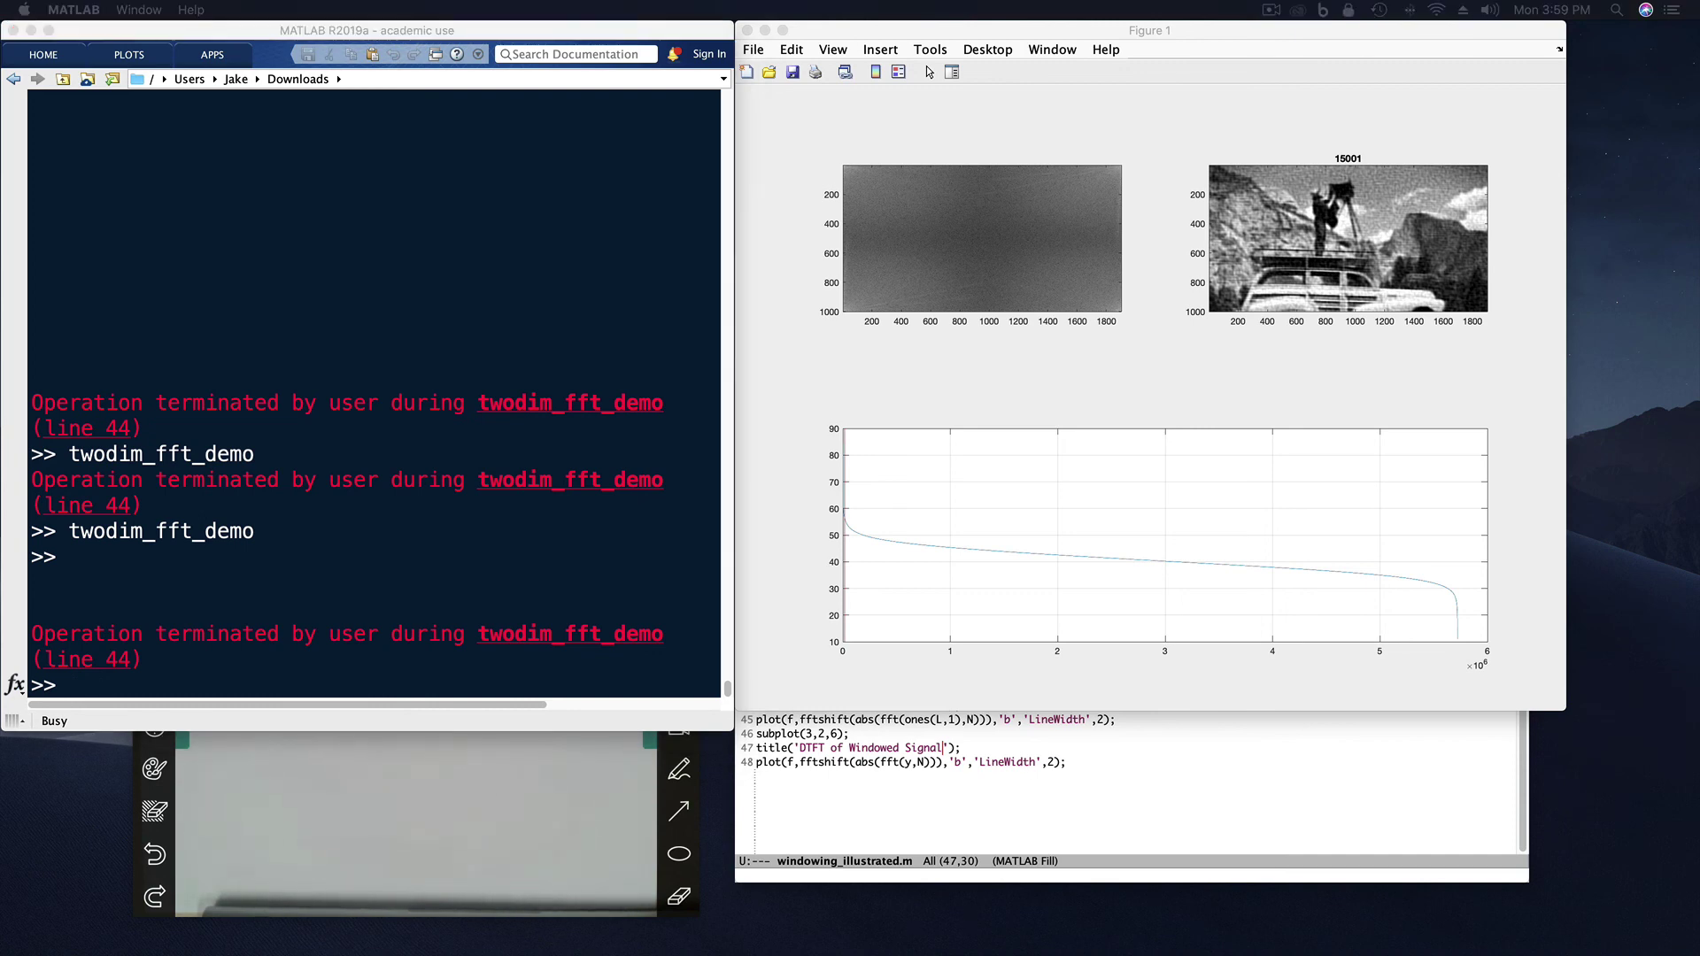
Step: Rerun the demo on the colour tower photo, stepping to 101, 201 and 301 components
click(166, 281)
key(Up)
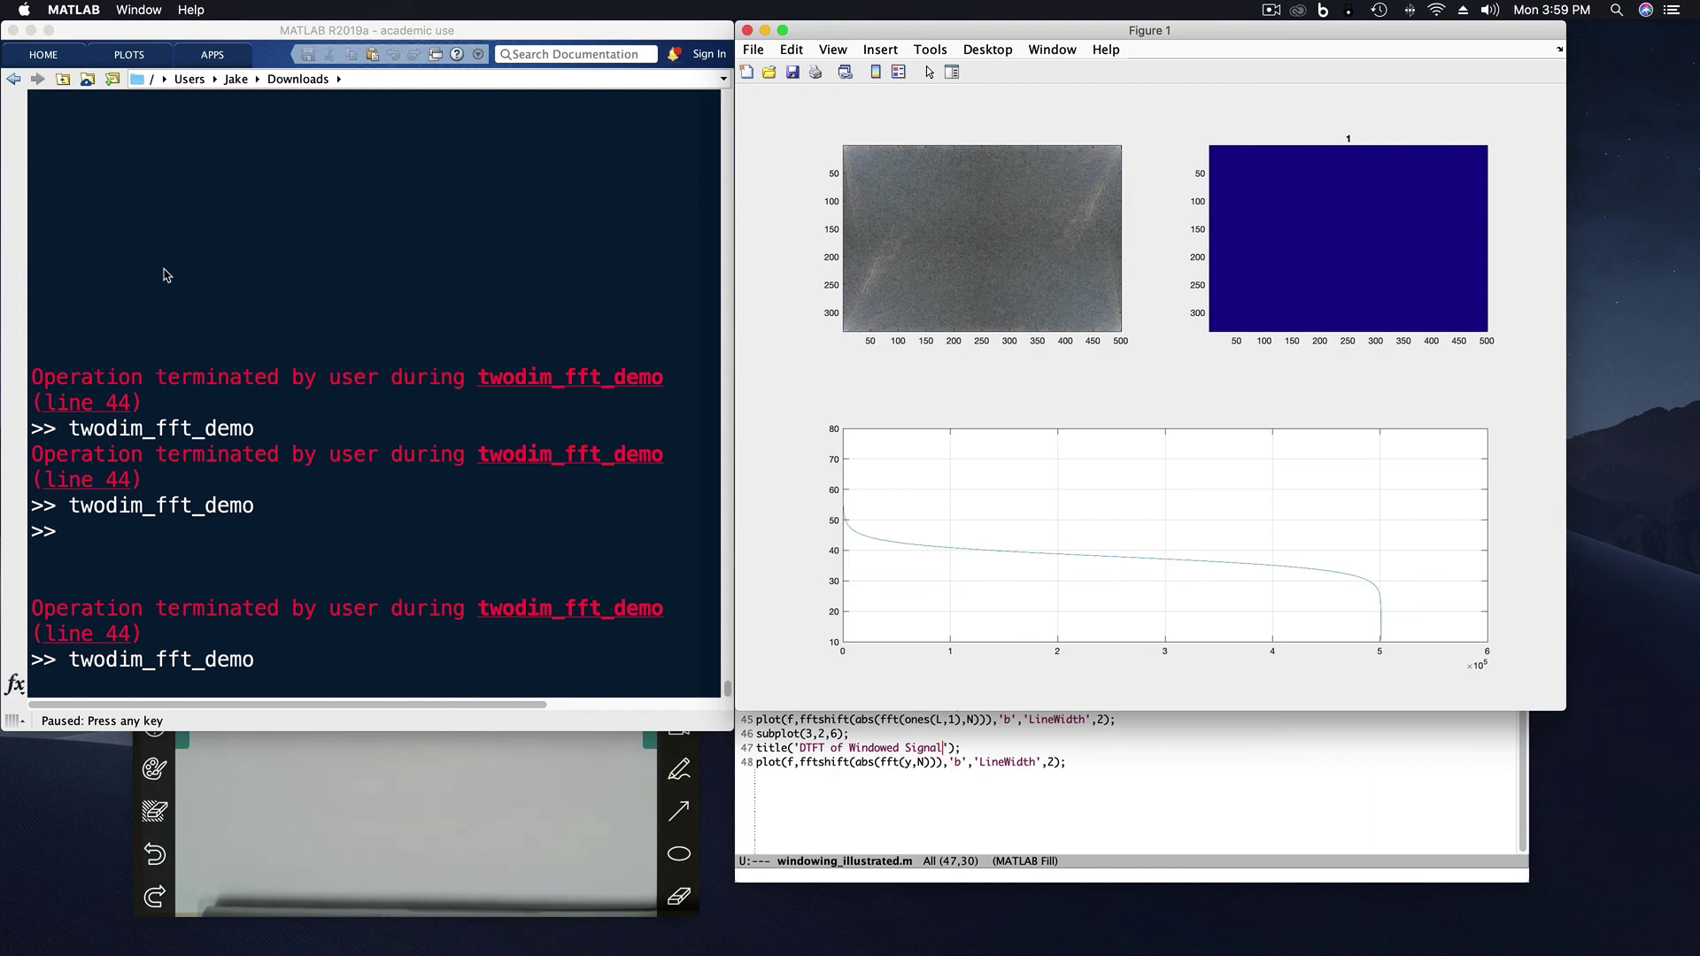
key(space)
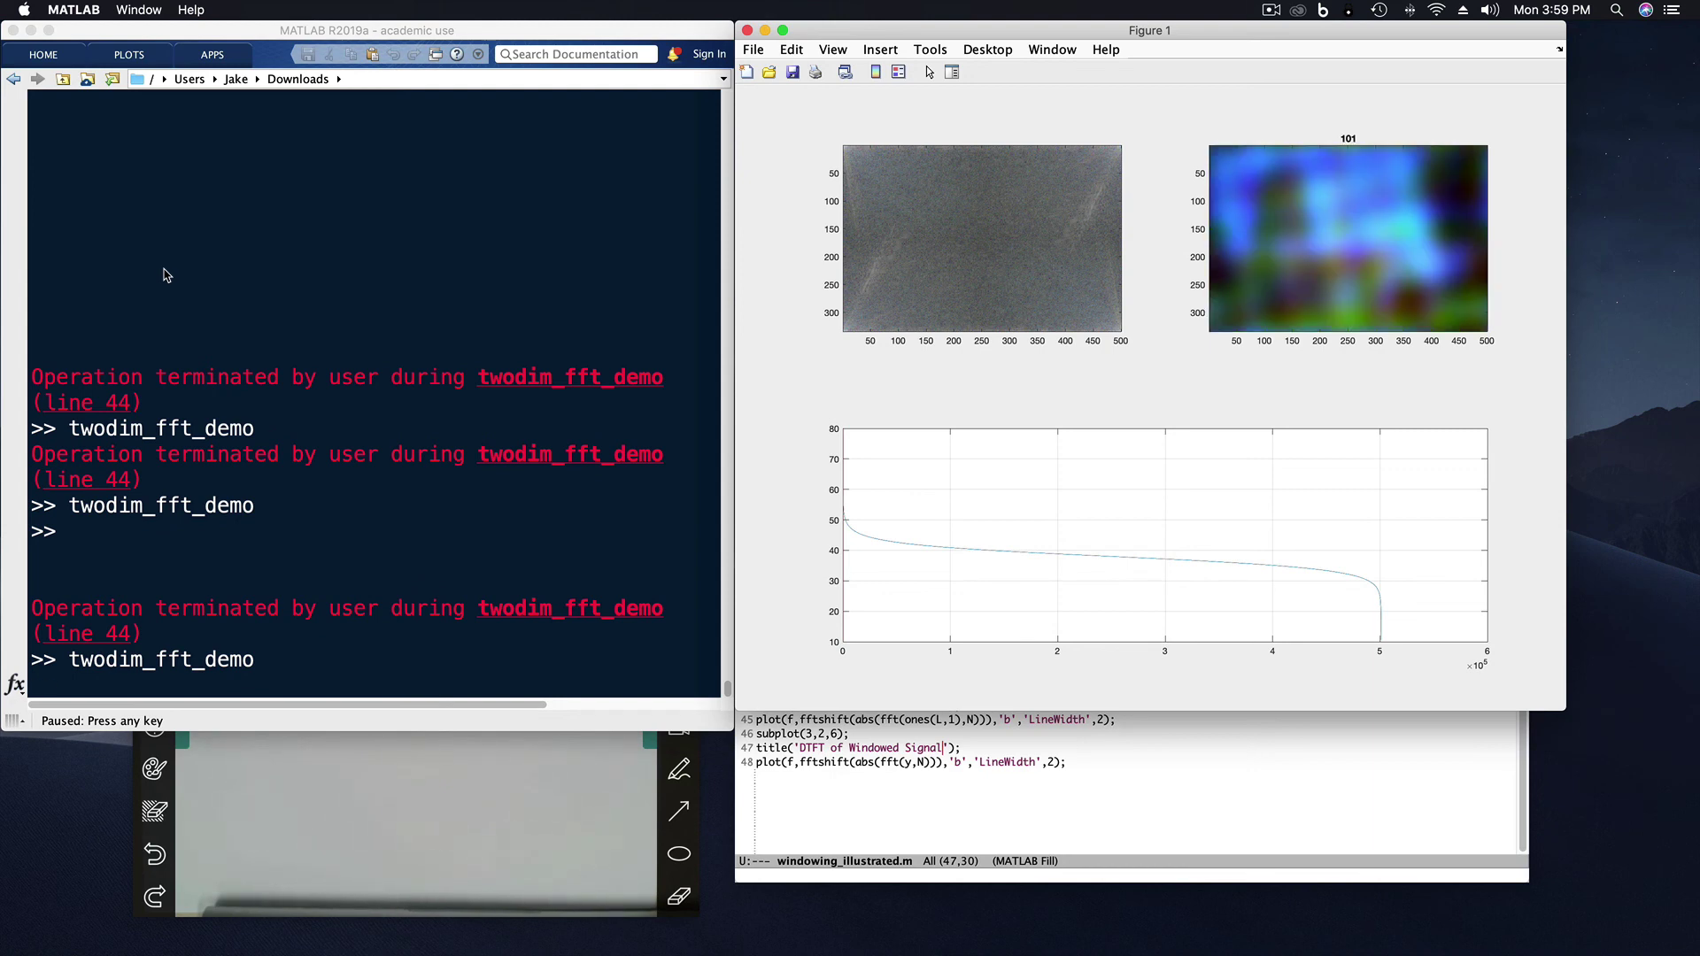
key(space)
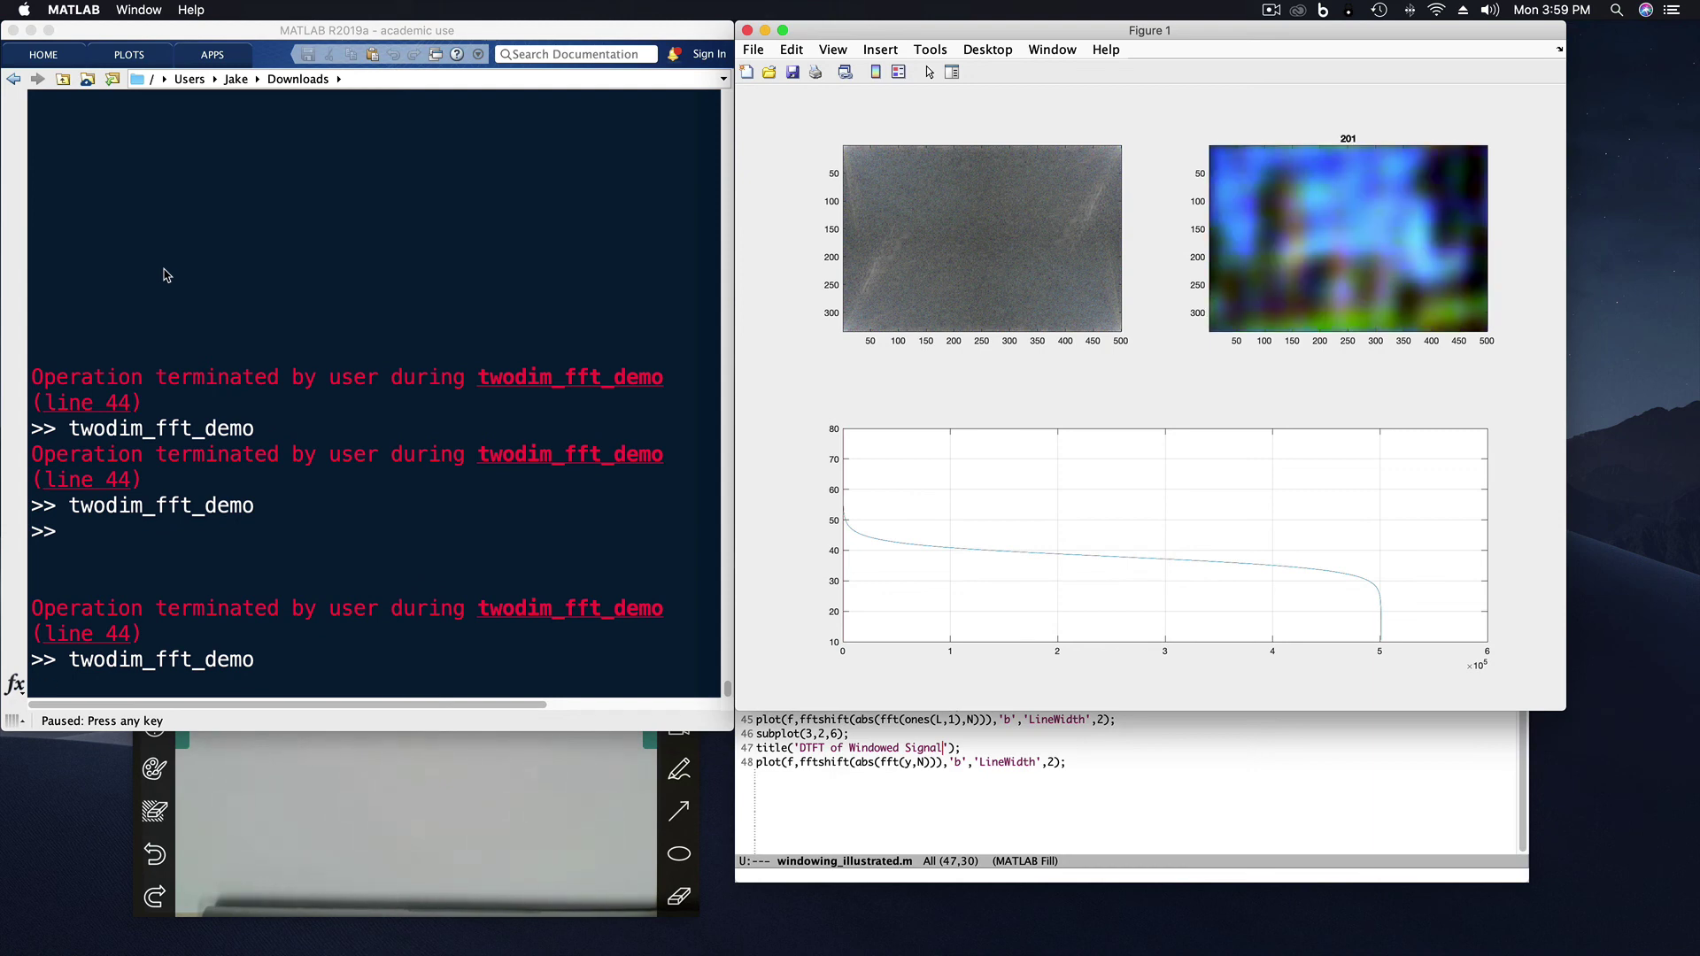
key(space)
key(space)
key(space)
key(space)
key(space)
key(space)
key(space)
key(space)
key(space)
key(space)
key(space)
key(space)
key(space)
key(space)
key(space)
Step: Continue the colour reconstruction up to 20201 components, then stop it with Ctrl+C
click(164, 275)
key(Return)
key(Return)
key(Return)
key(Return)
key(Return)
key(Return)
key(Return)
key(Return)
key(Return)
key(Return)
key(Return)
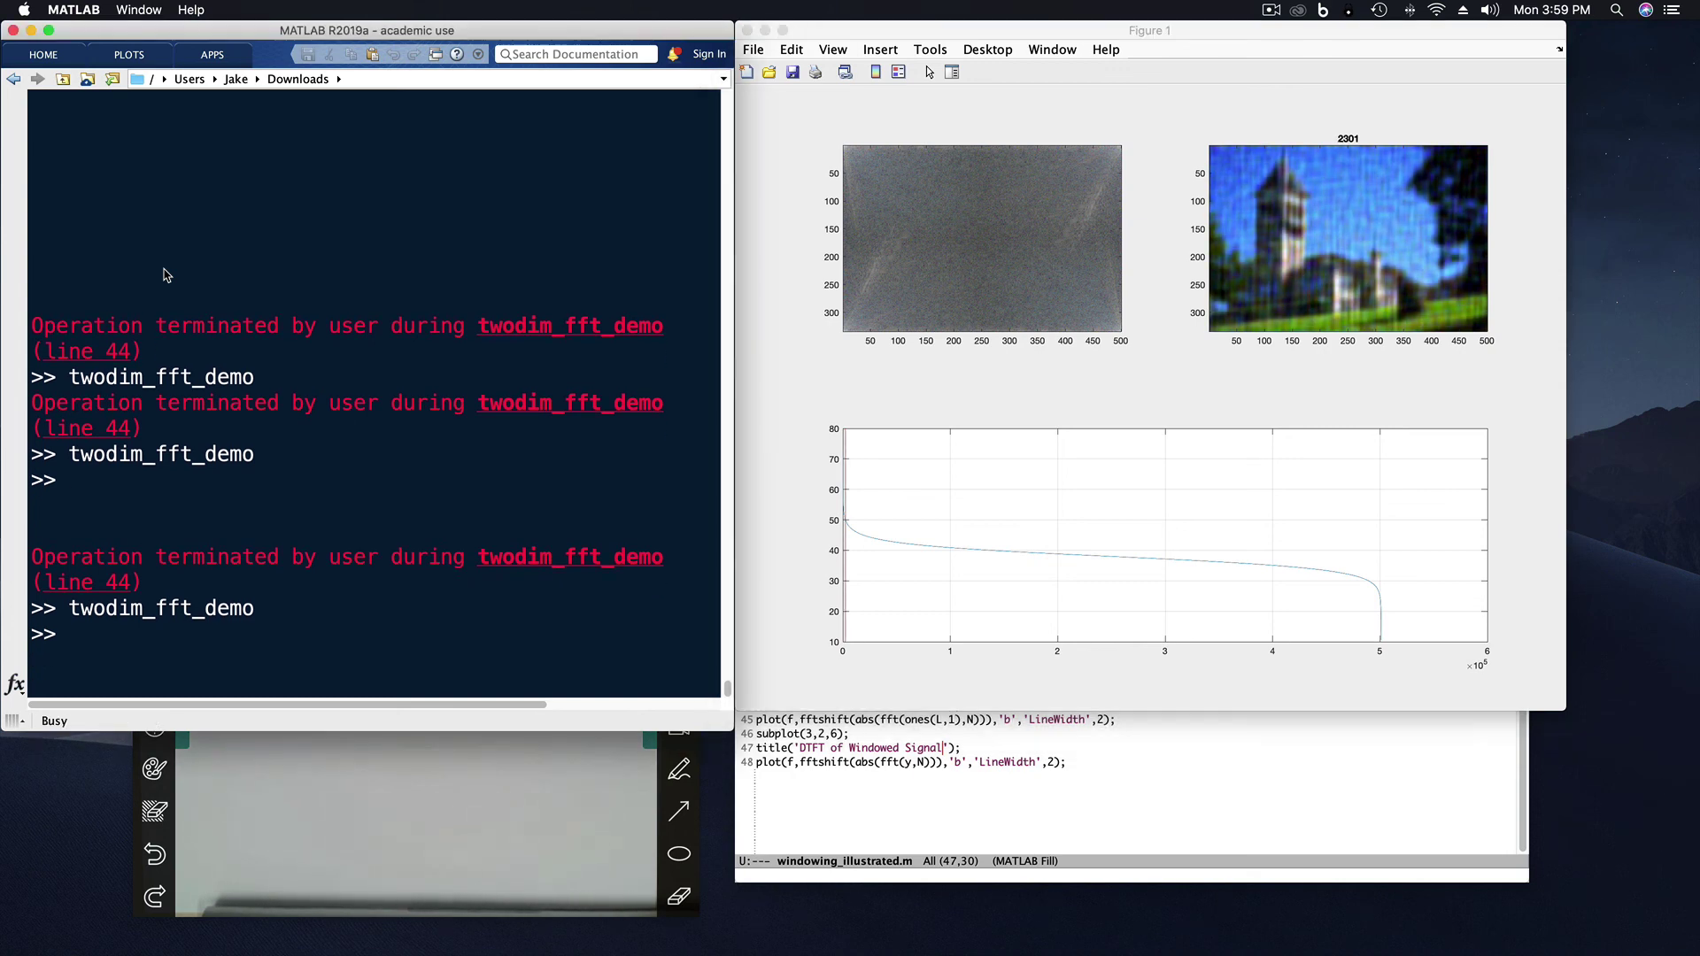
key(Return)
key(Return)
key(Return)
key(Return)
key(Return)
key(Return)
key(Return)
key(Return)
key(Return)
key(Return)
key(Return)
key(Return)
key(Return)
key(Return)
key(Return)
key(Return)
key(Return)
key(Return)
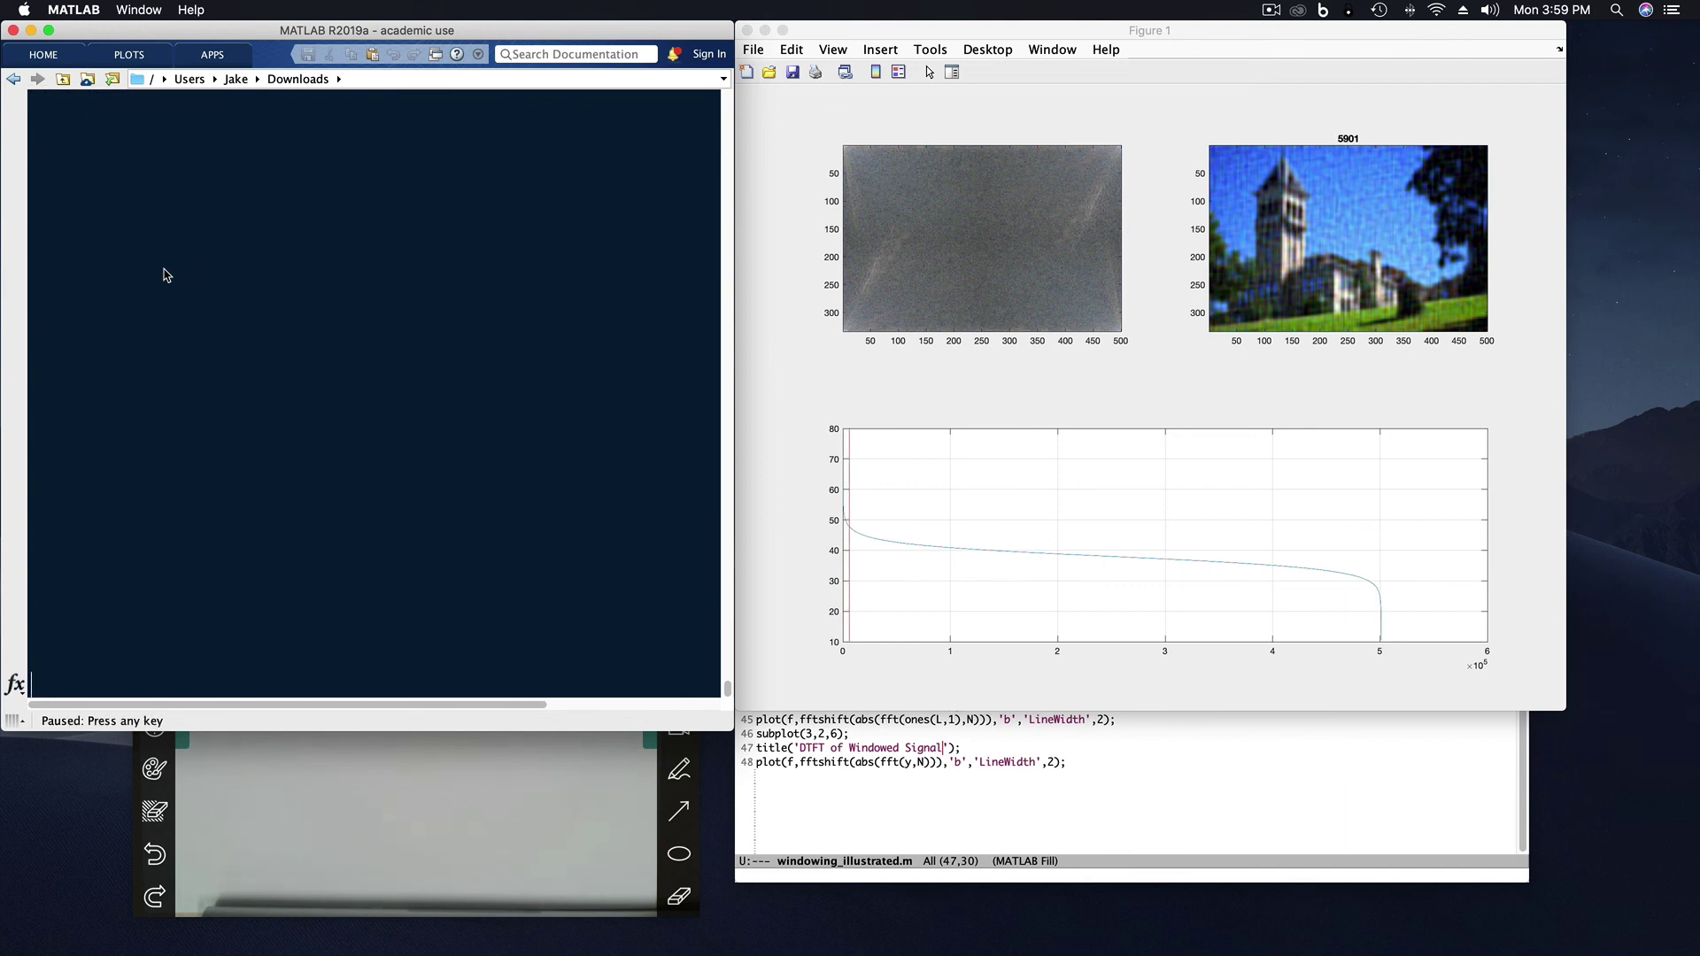
key(Return)
key(Return)
key(Return)
key(Return)
key(Return)
key(Return)
key(Return)
key(Return)
key(Return)
key(Return)
key(Return)
key(Return)
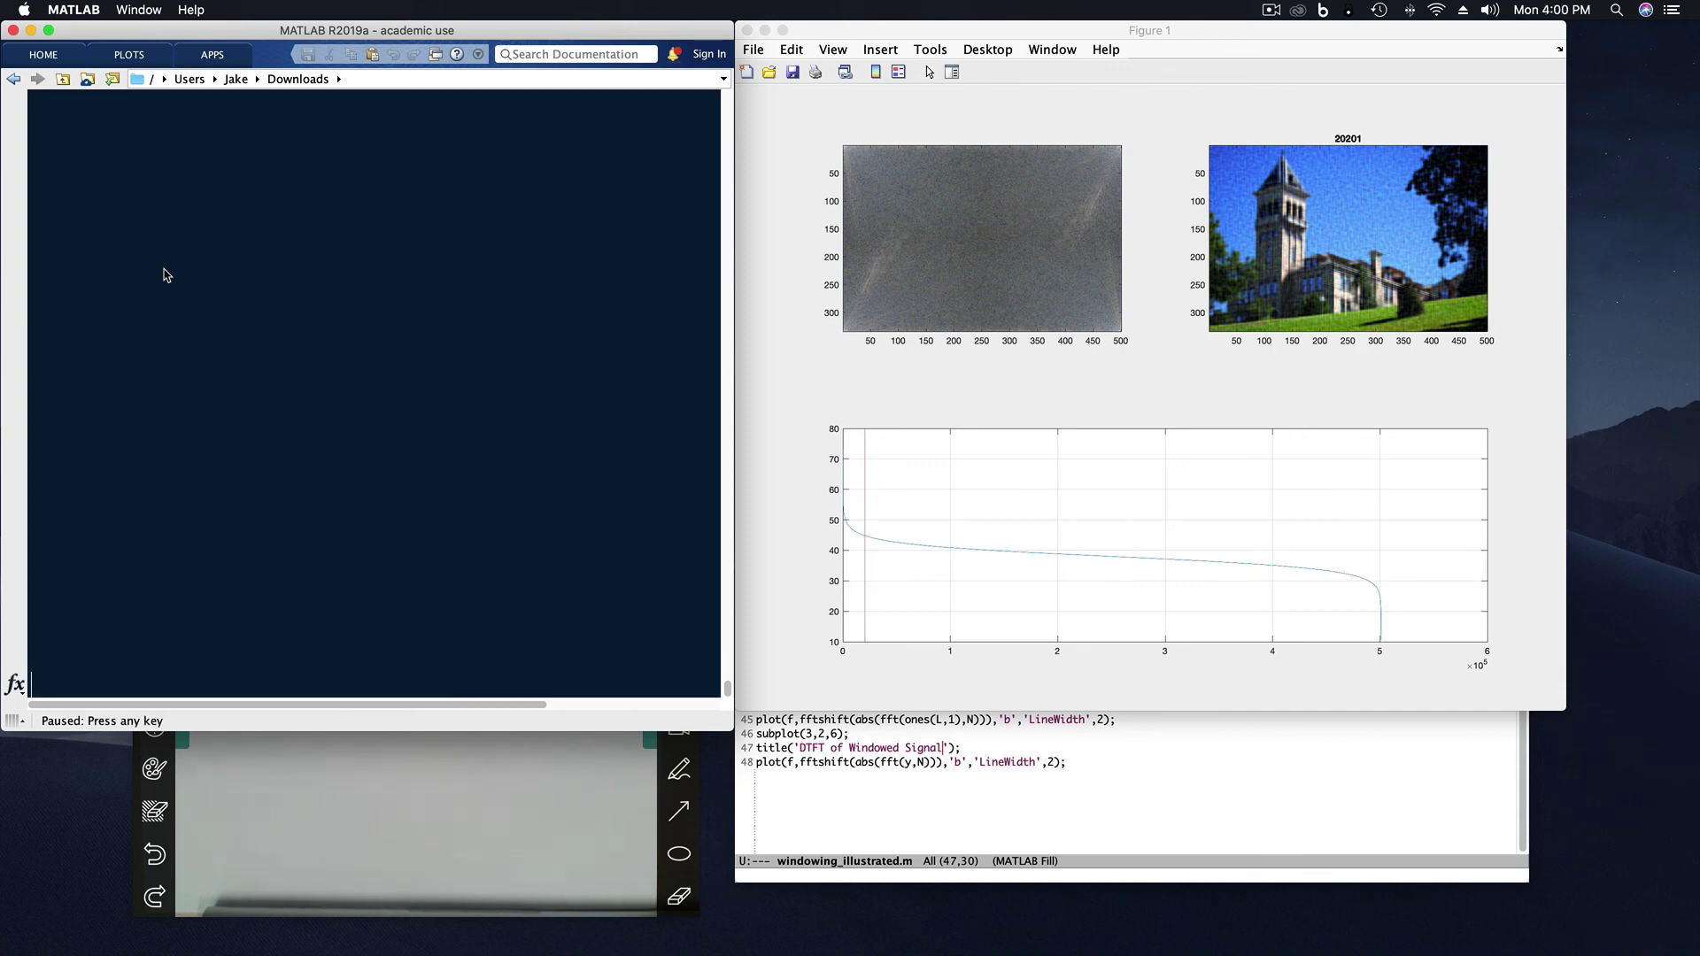
key(ctrl+c)
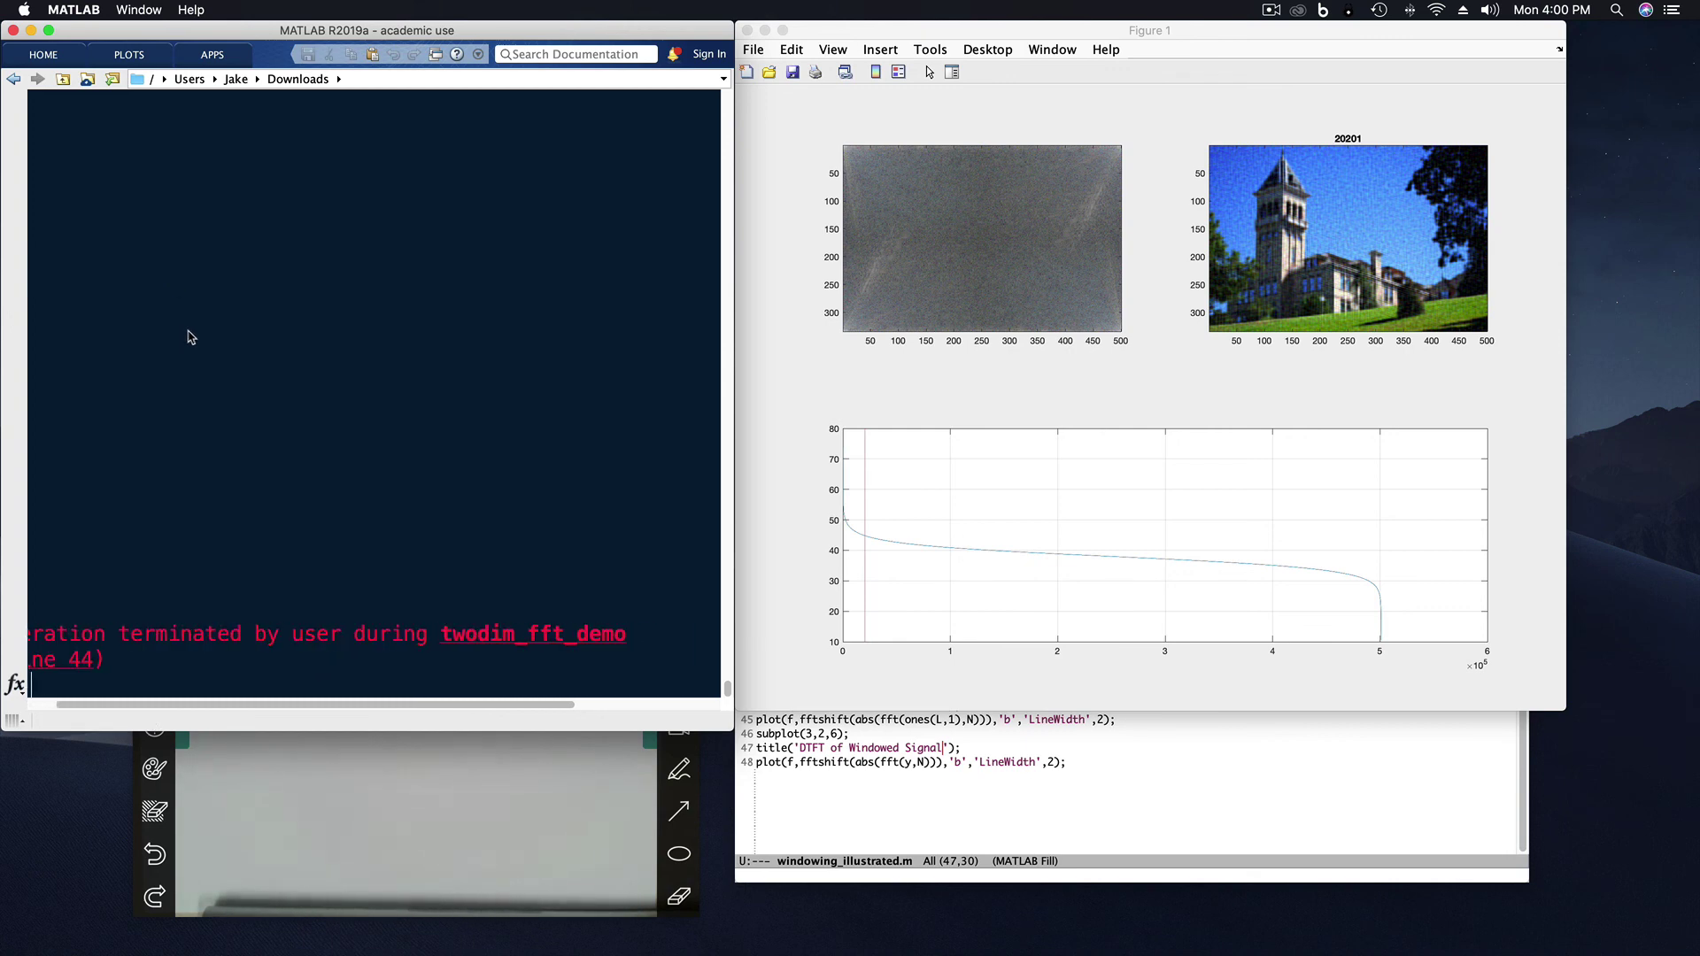
Step: Run onedim_fft_demo and resynthesize the flute from its main and secondary DFT peaks
text(onedim_fft_demo)
key(Return)
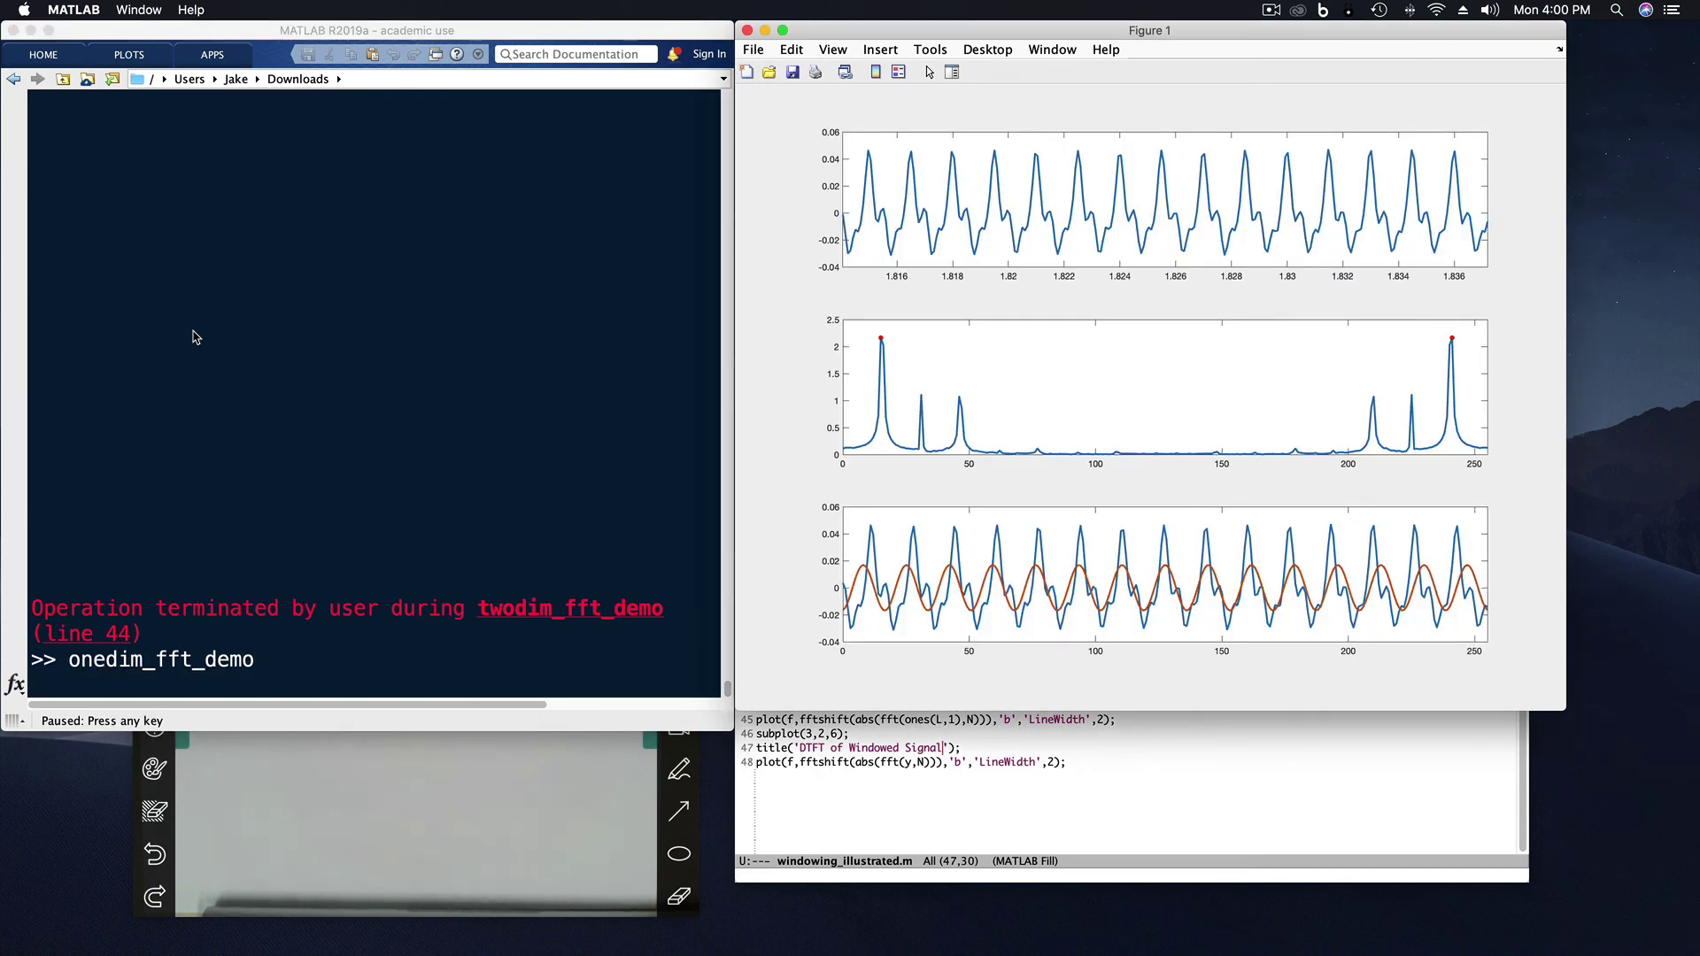
key(space)
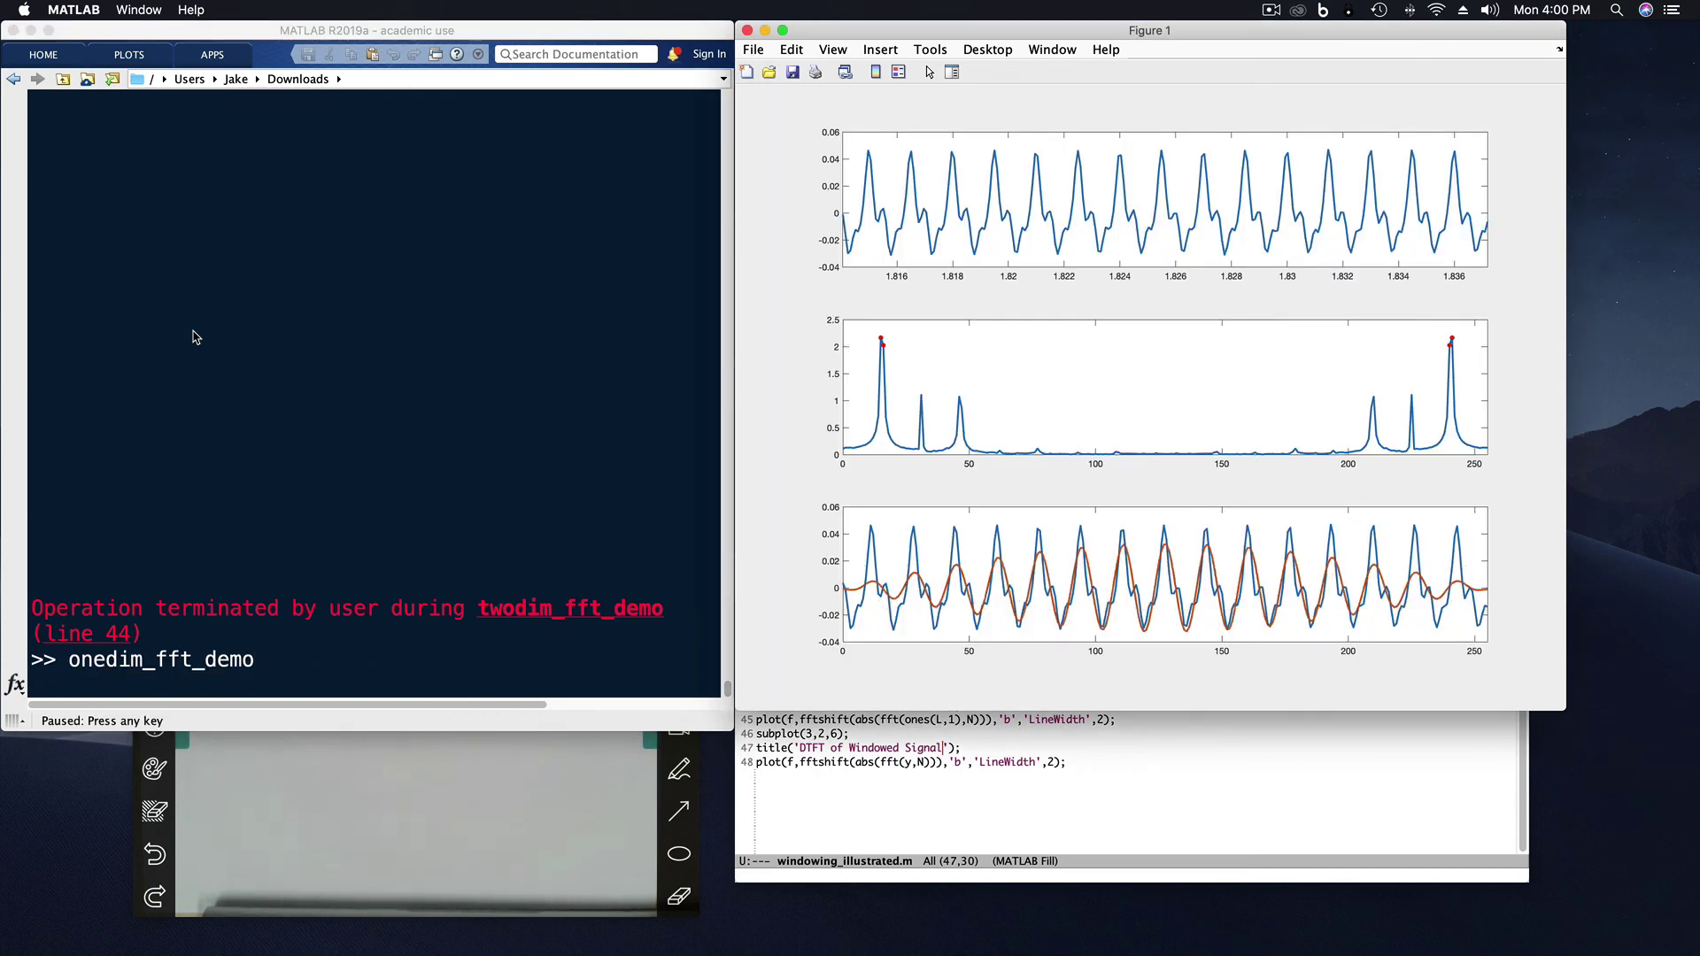
key(space)
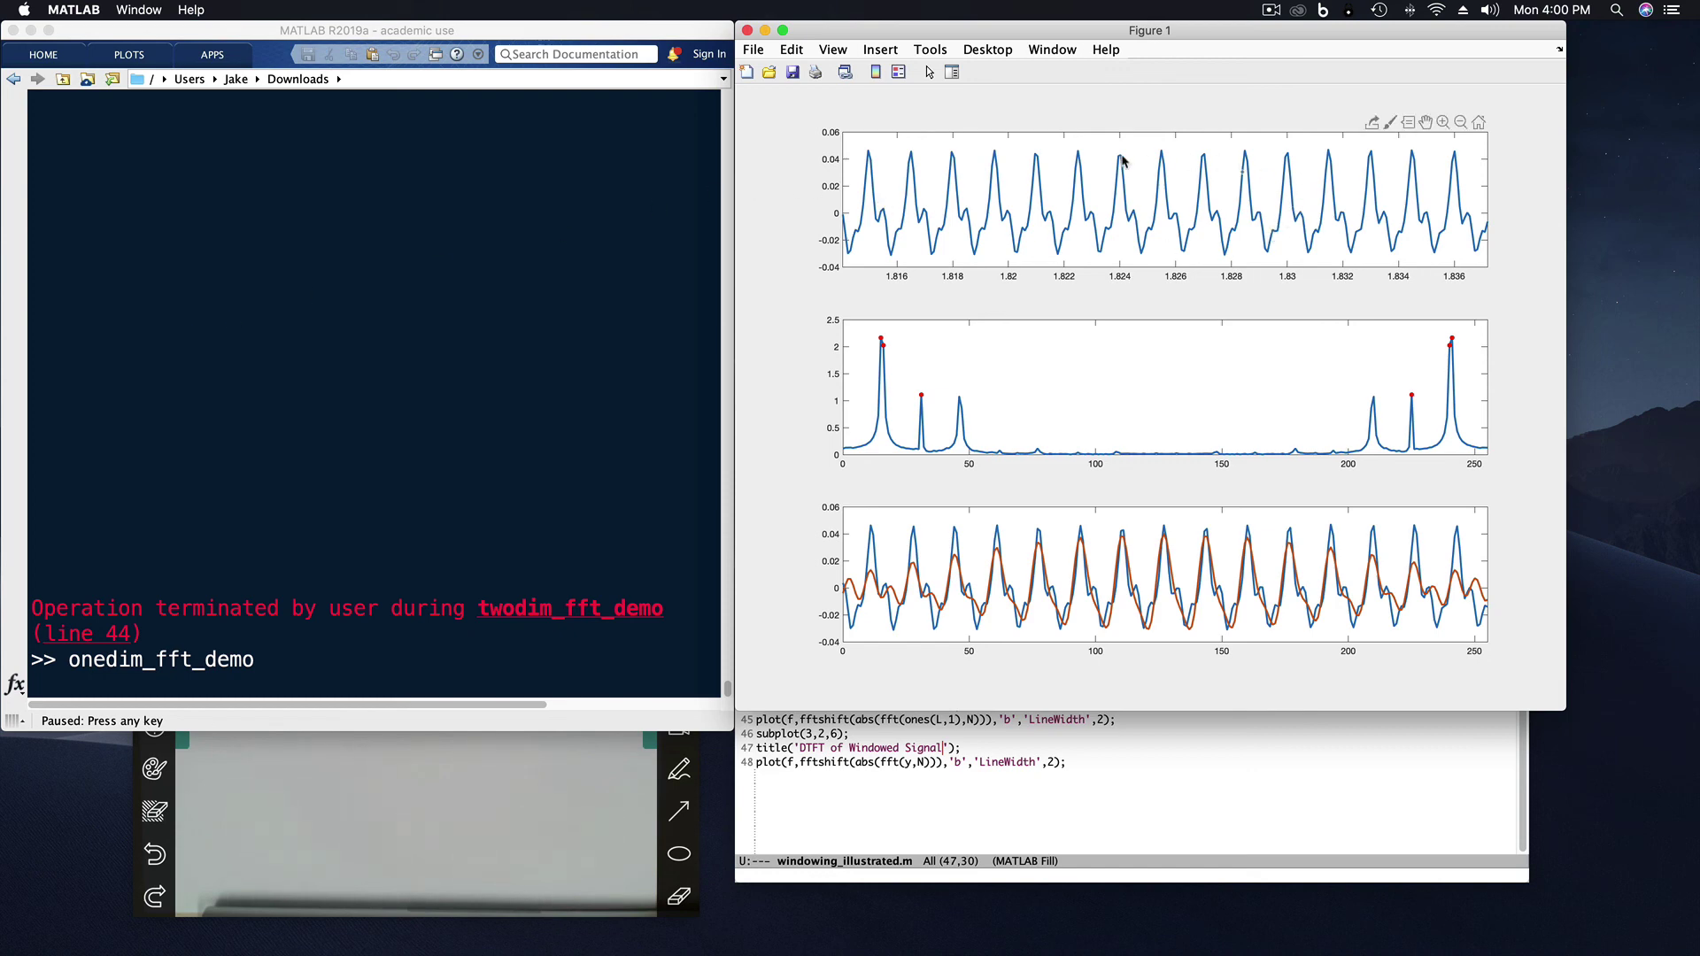
Step: Add peaks near 45 and 210 and further components until the waveform matches, then stop
mouse_move(1144, 217)
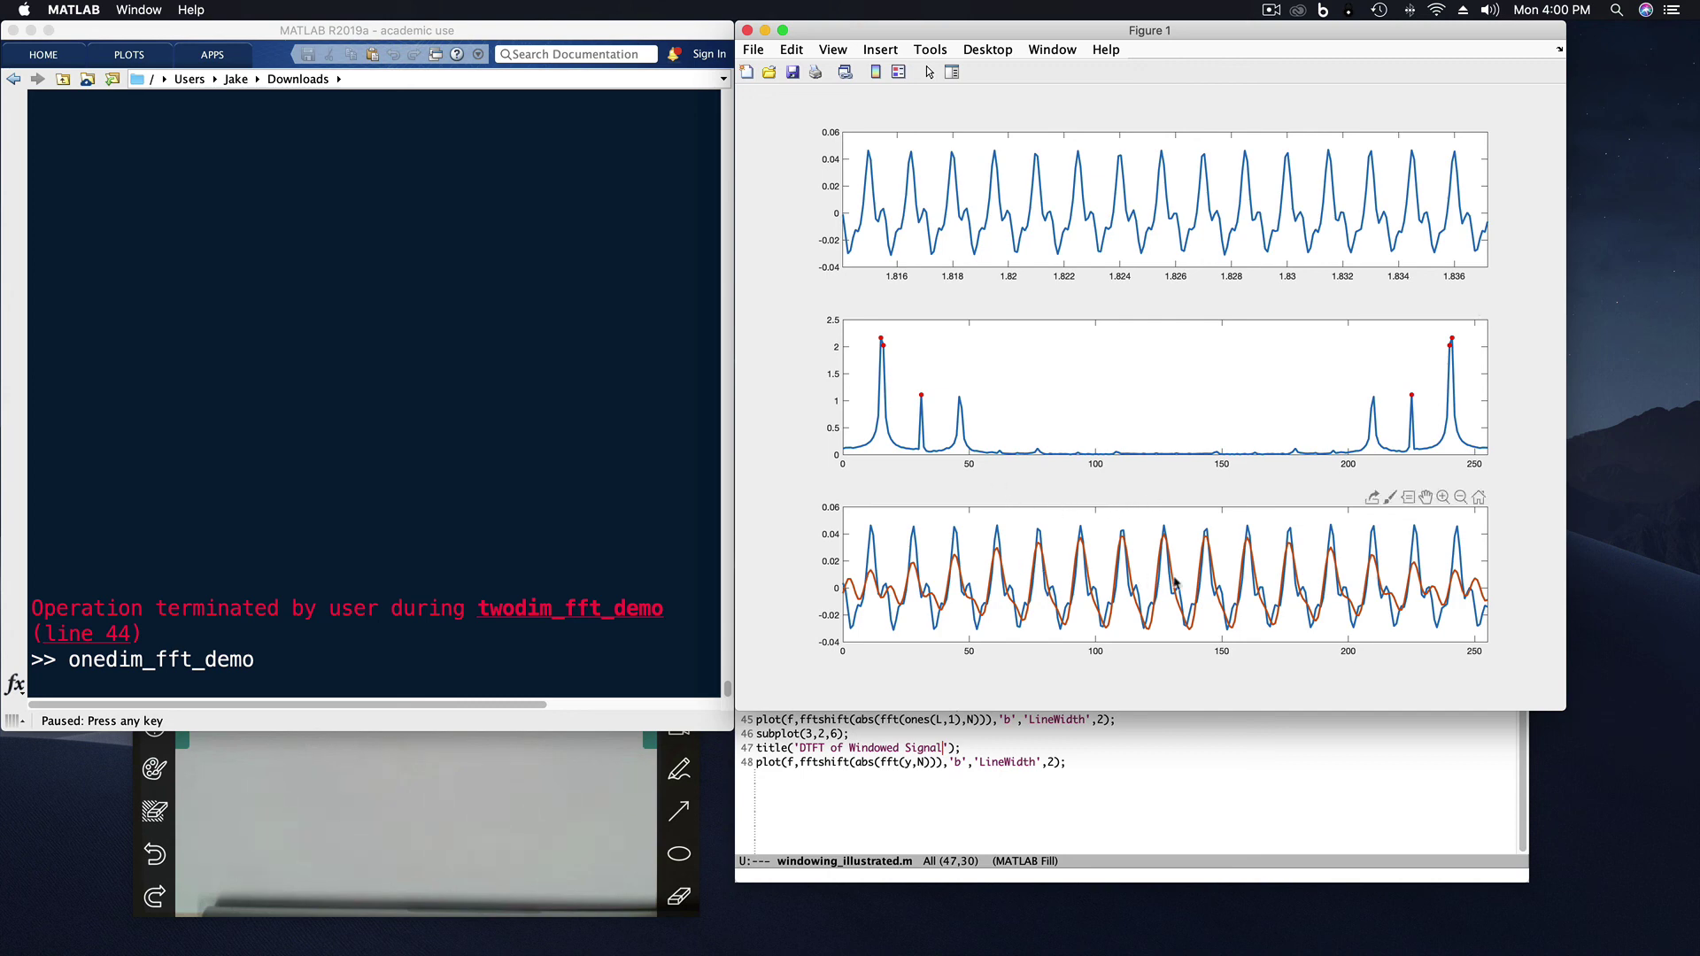
key(space)
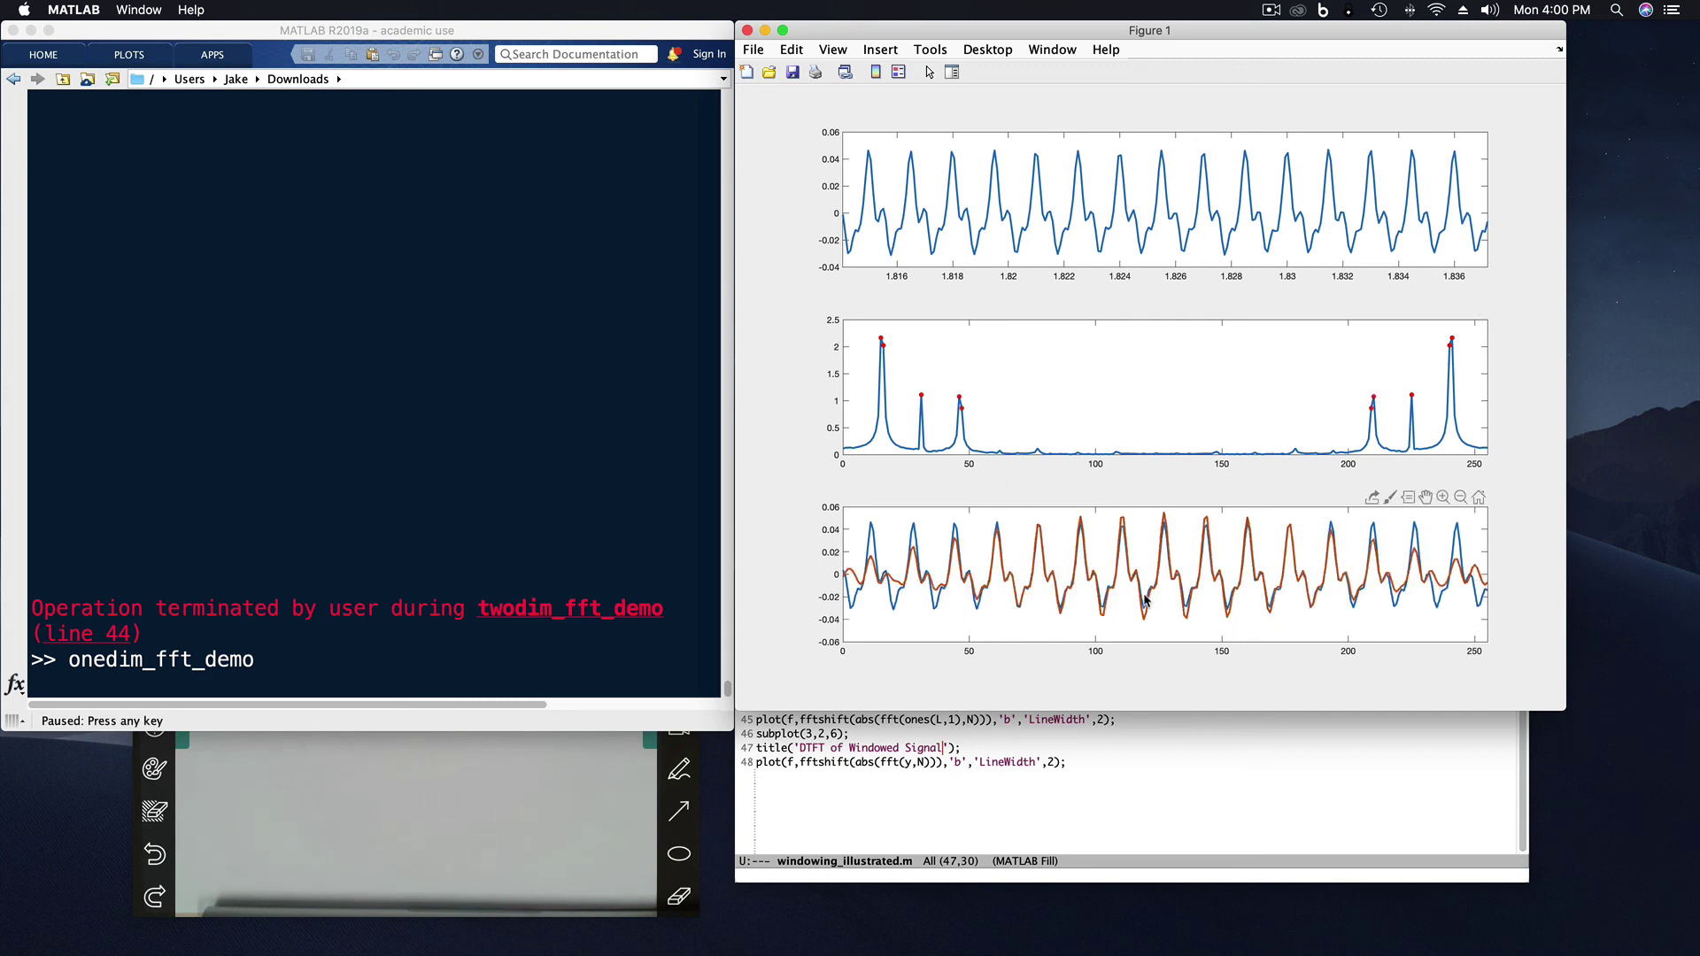
key(space)
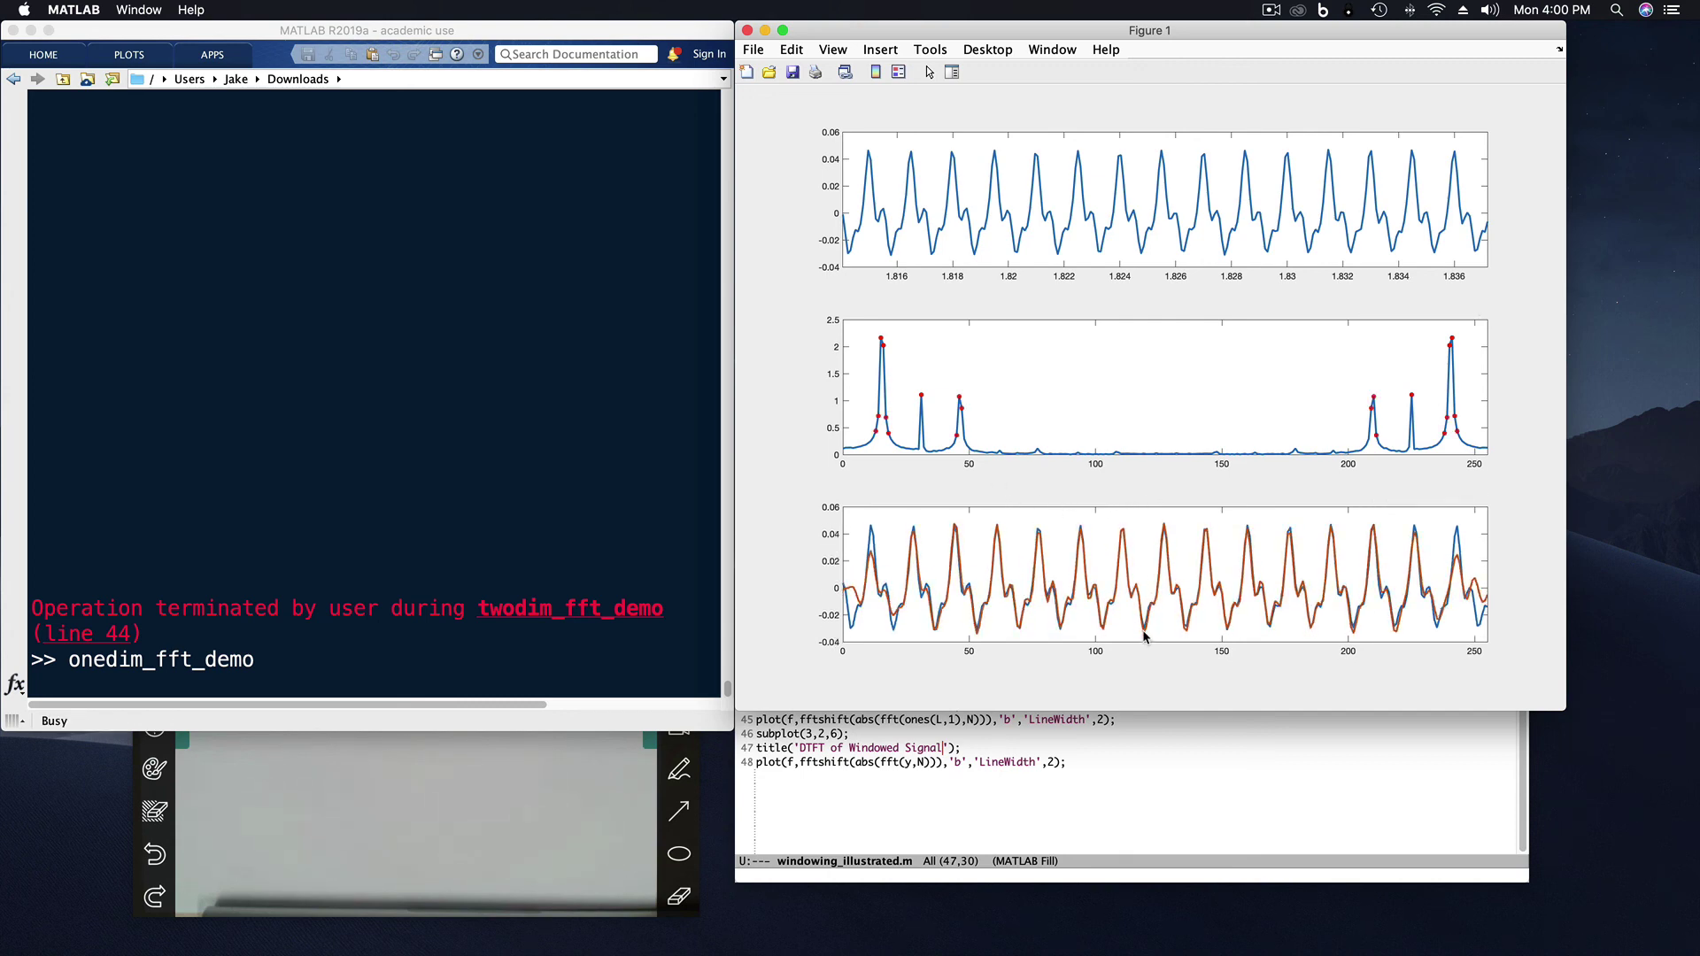
key(space)
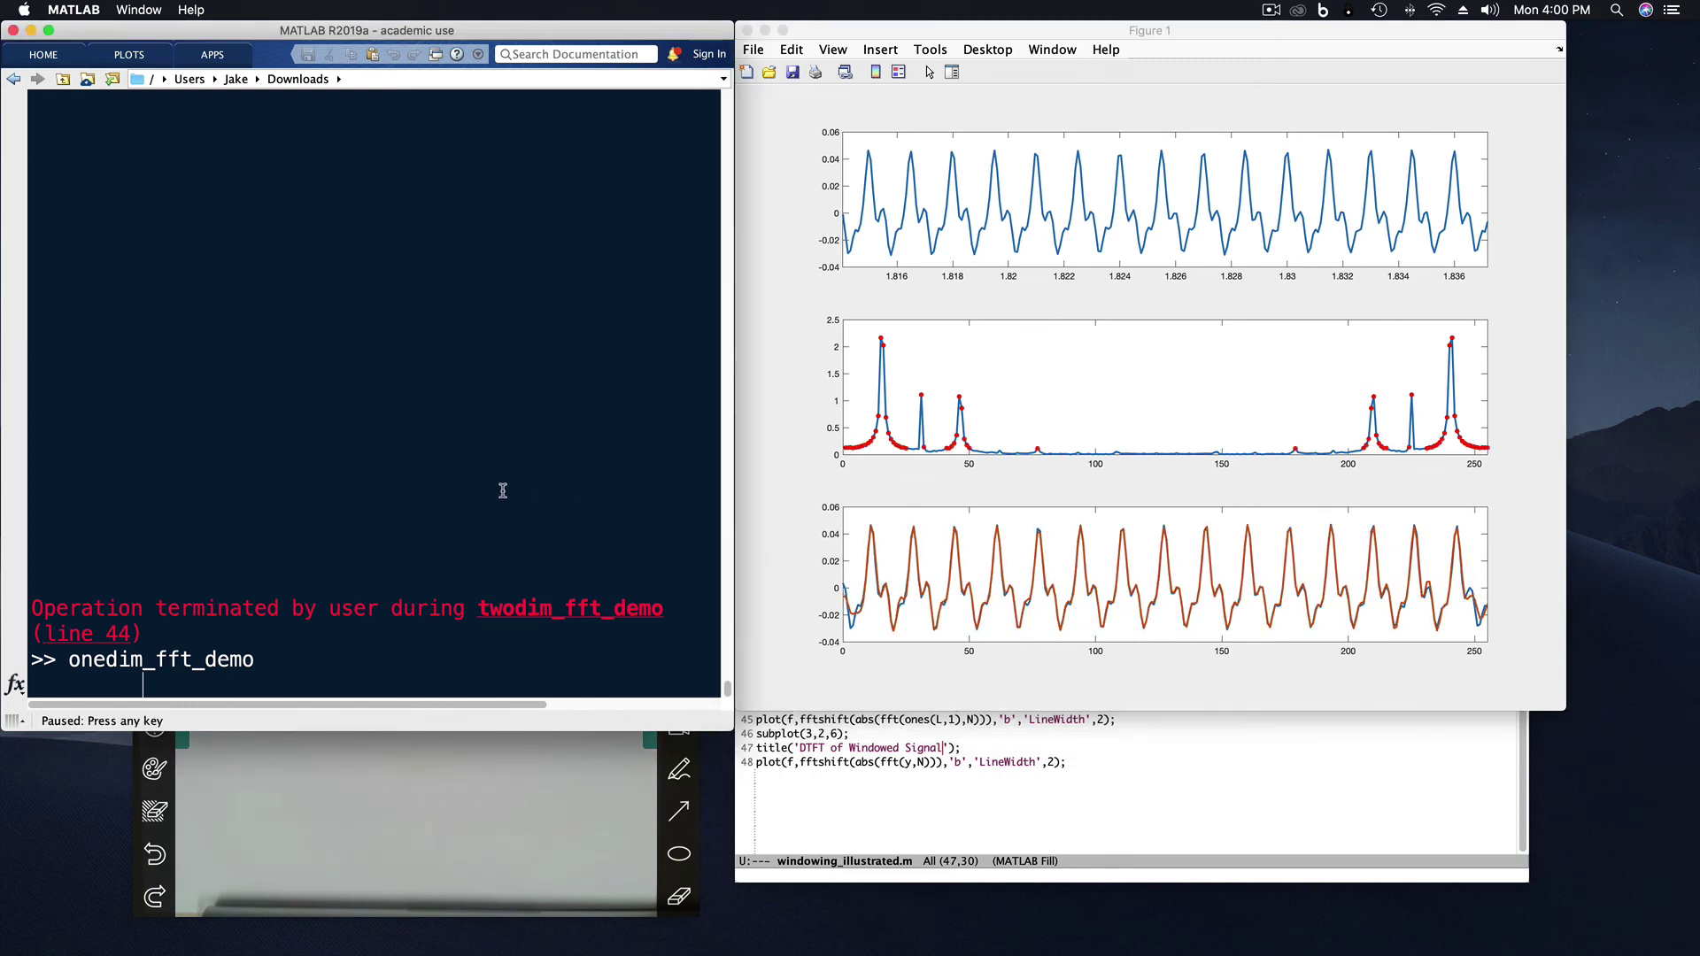
key(ctrl+c)
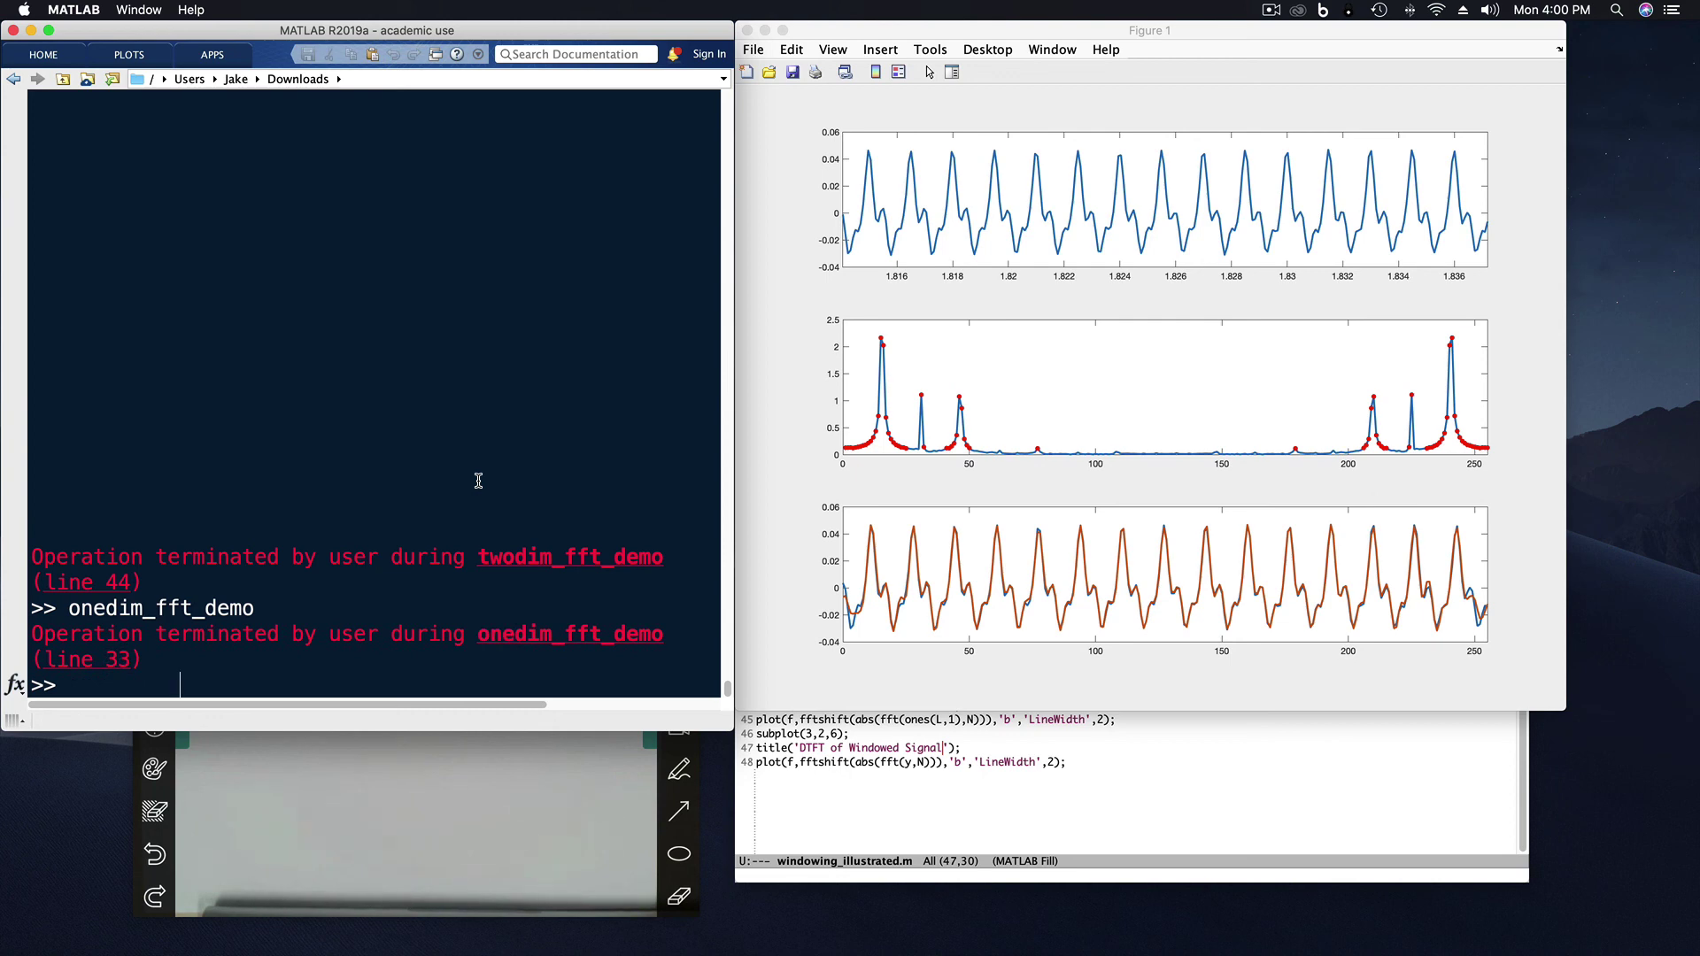